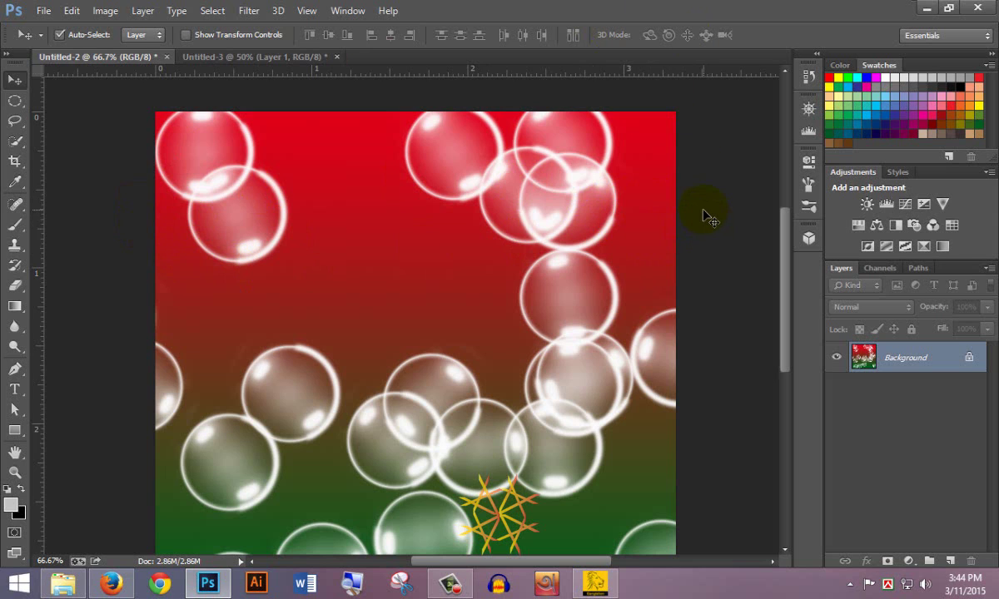
Start a new blank document and name it 'babble'
scroll(704, 216, "down", 1)
scroll(704, 216, "down", 2)
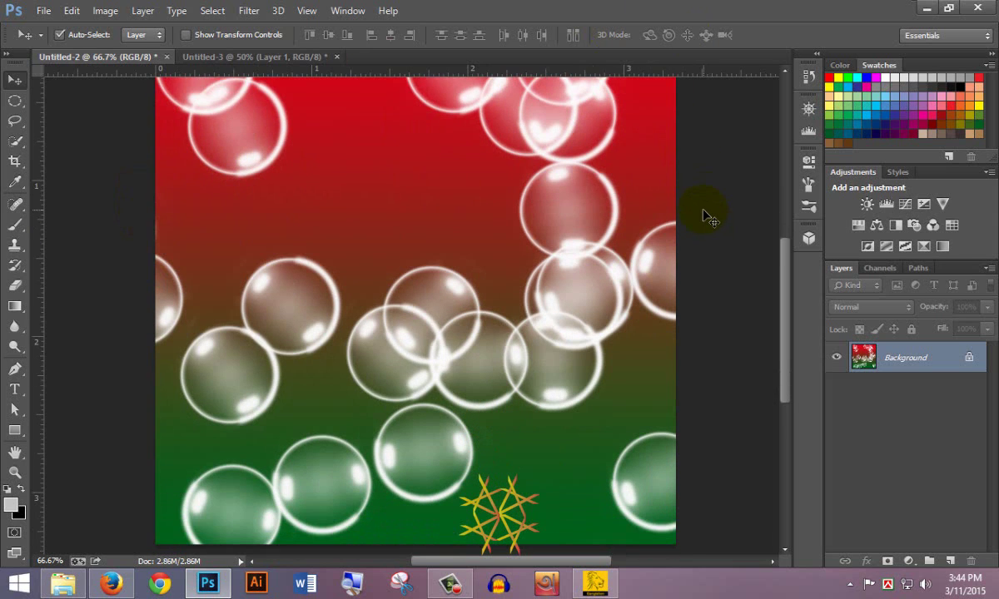
scroll(704, 217, "down", 2)
scroll(704, 217, "down", 1)
scroll(703, 217, "up", 2)
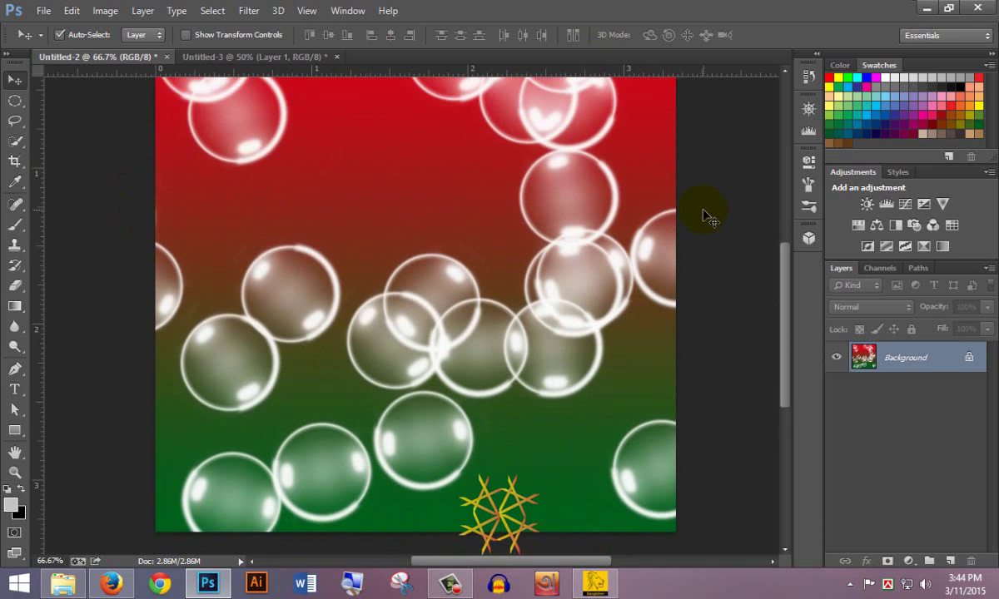
scroll(704, 217, "up", 2)
scroll(704, 216, "up", 1)
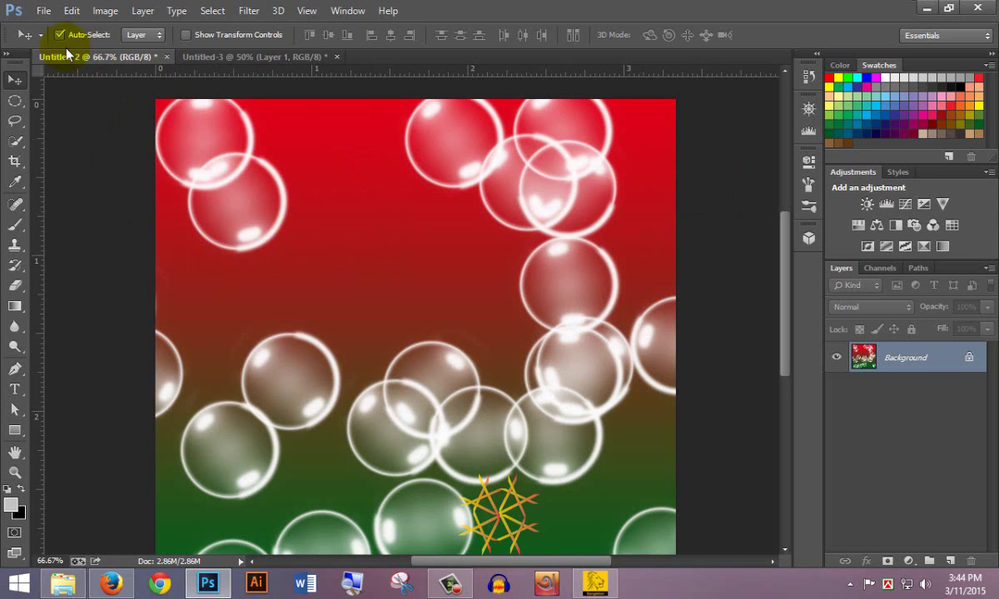
left_click(44, 12)
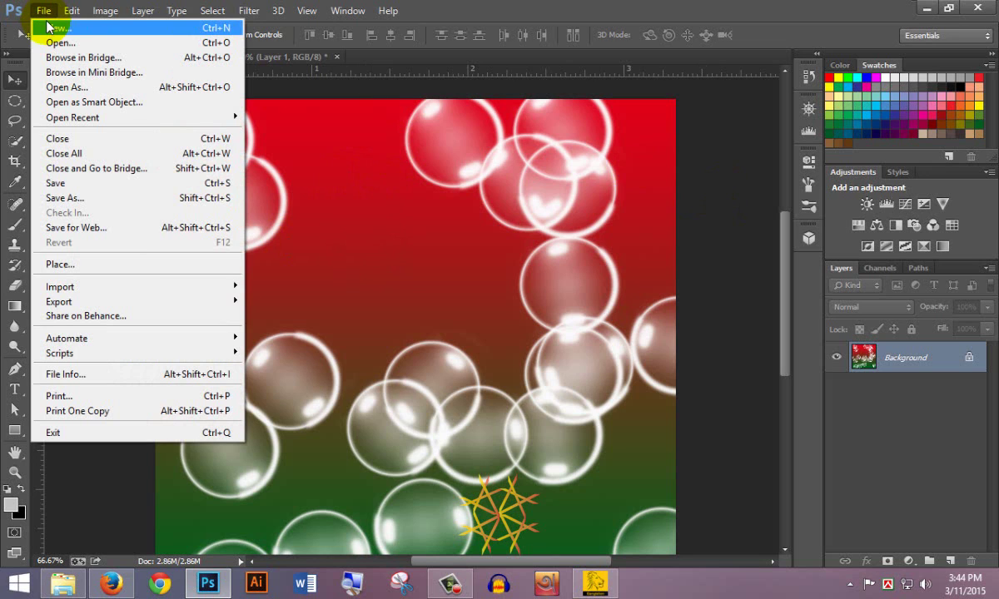
left_click(59, 28)
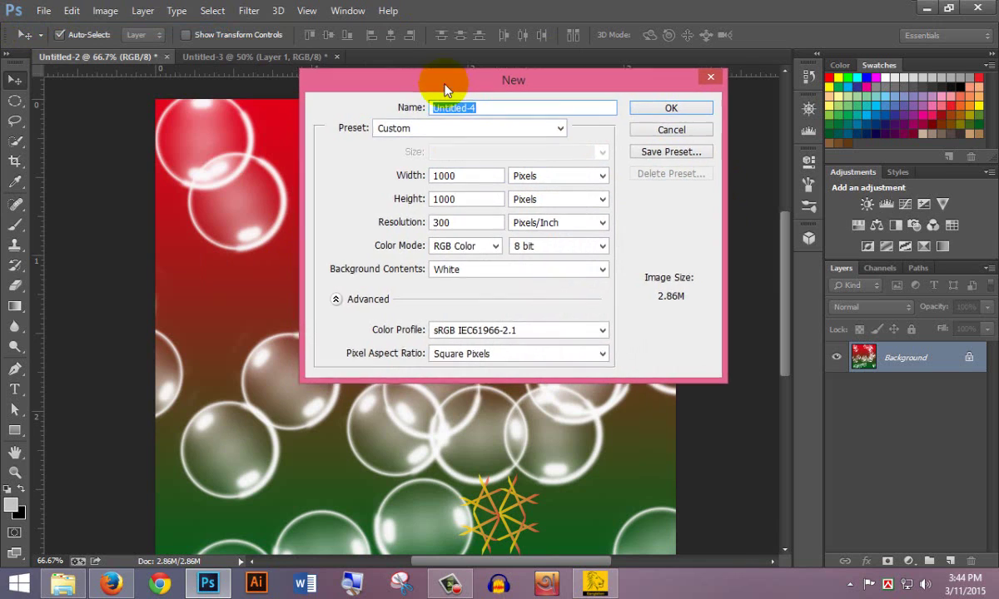
left_click_drag(446, 87, 473, 73)
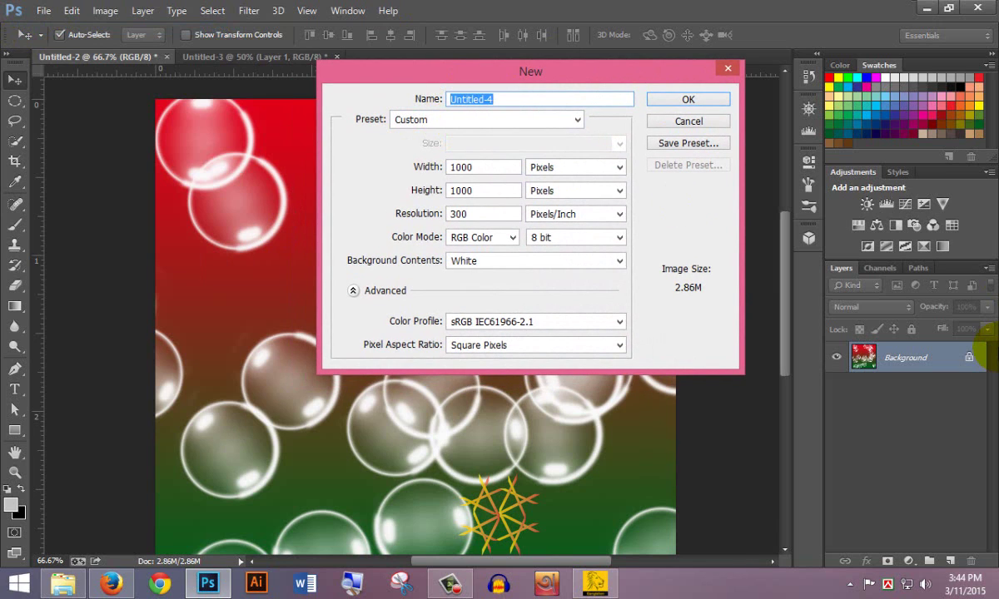
type("baba")
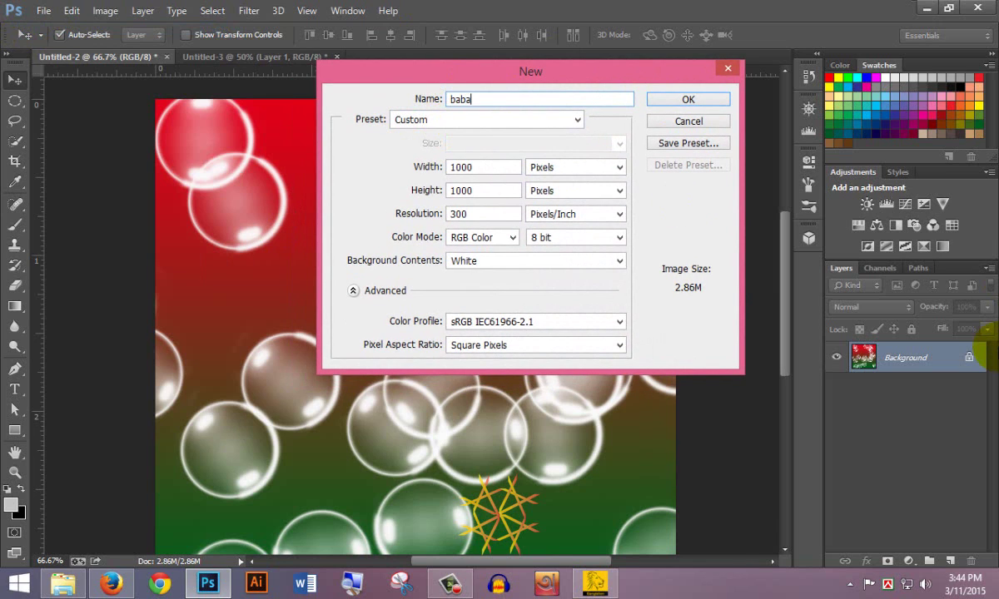
key("BackSpace")
type("ble")
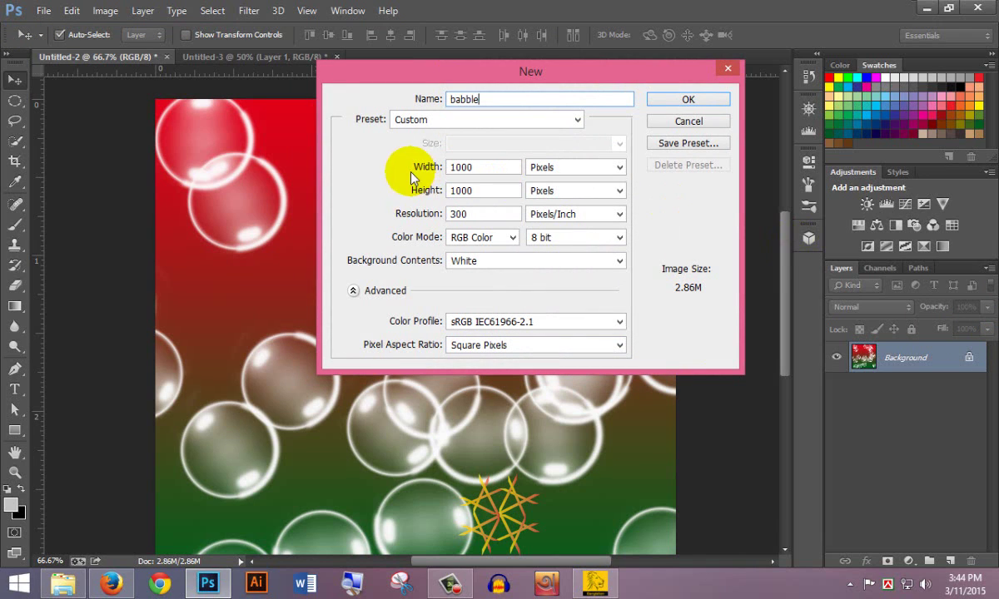
Keep 1000 × 1000 px at 300 ppi with a white background and create the document
left_click_drag(463, 167, 494, 192)
double_click(457, 192)
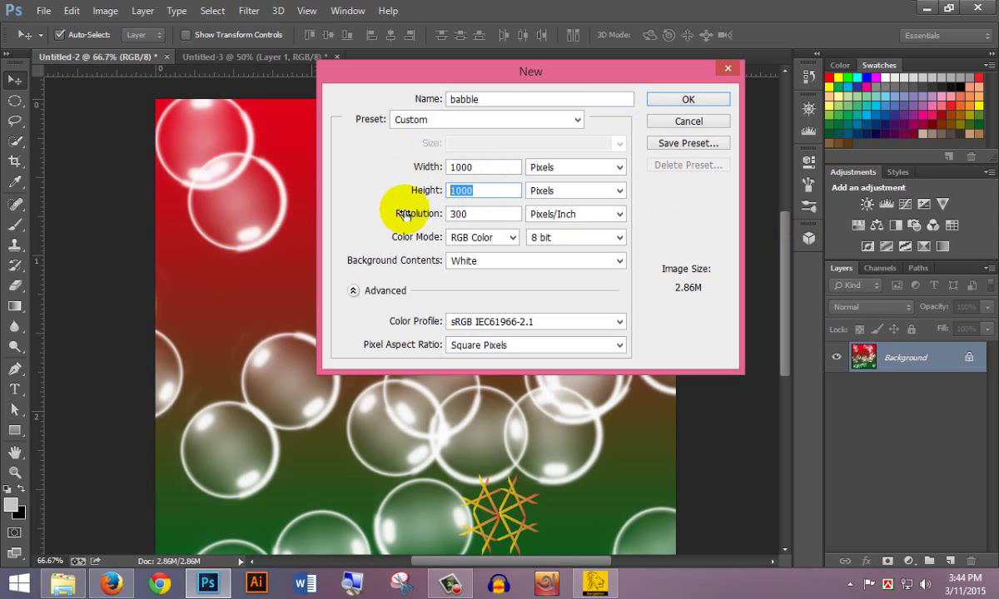
double_click(458, 214)
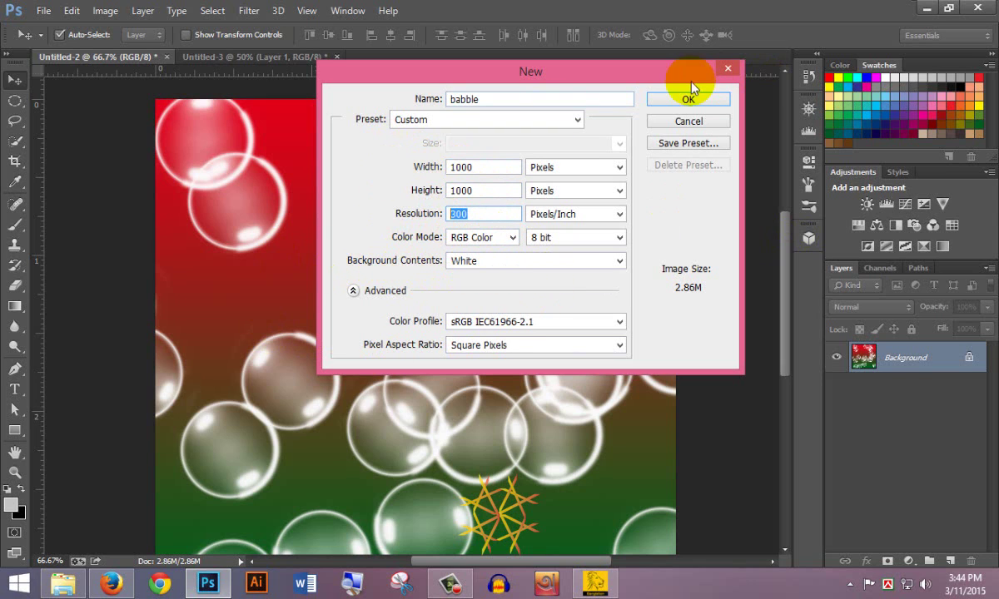
left_click(680, 102)
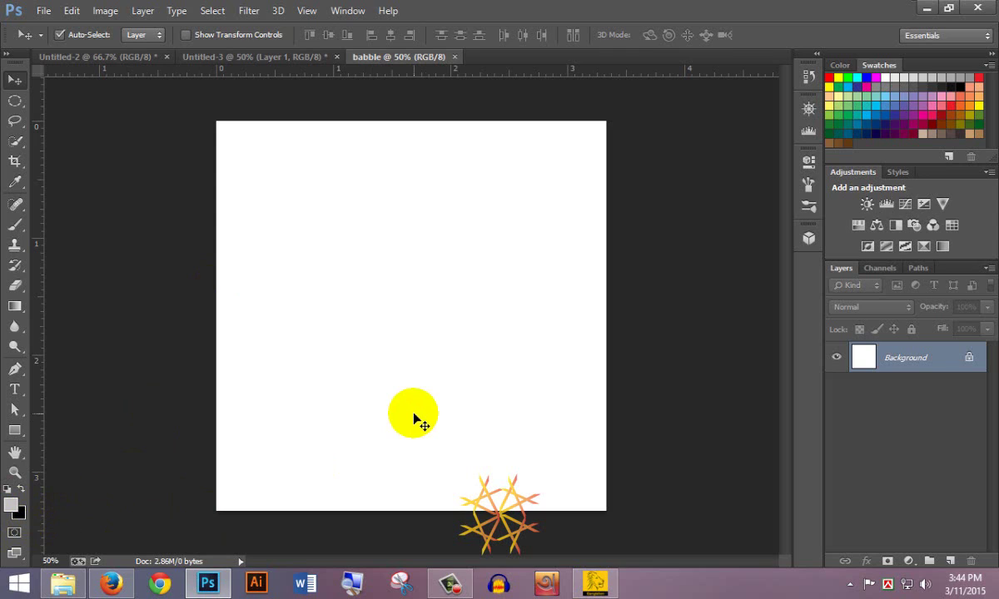
Fill the background black and add an empty Layer 1 above it
key("ctrl+BackSpace")
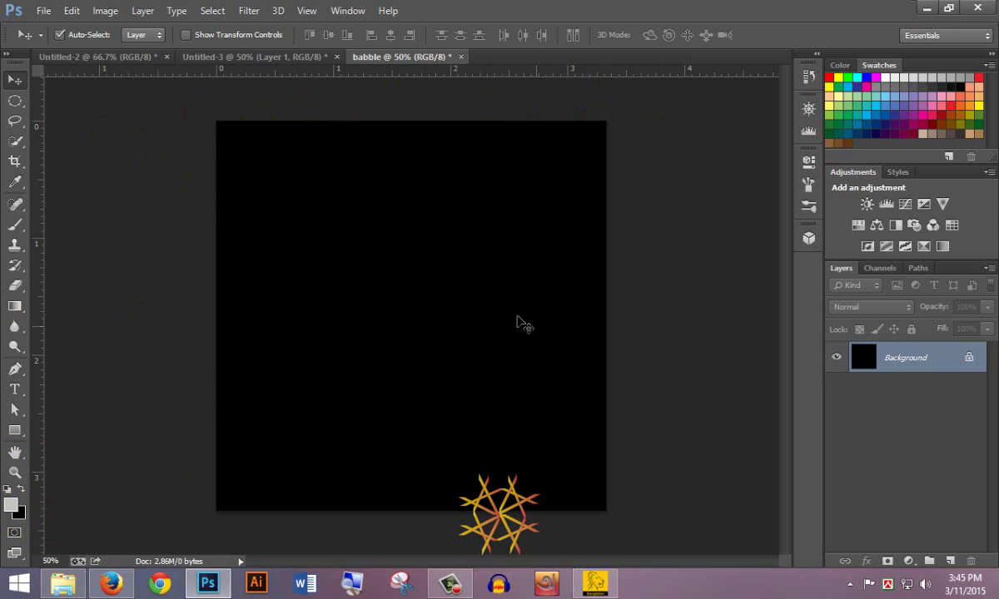
left_click(84, 189)
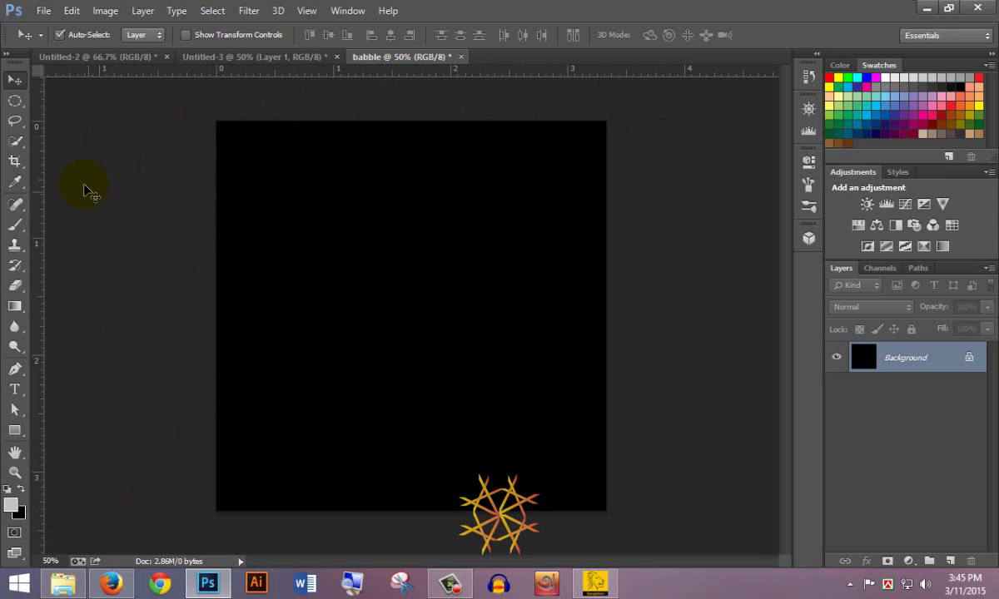
left_click(951, 563)
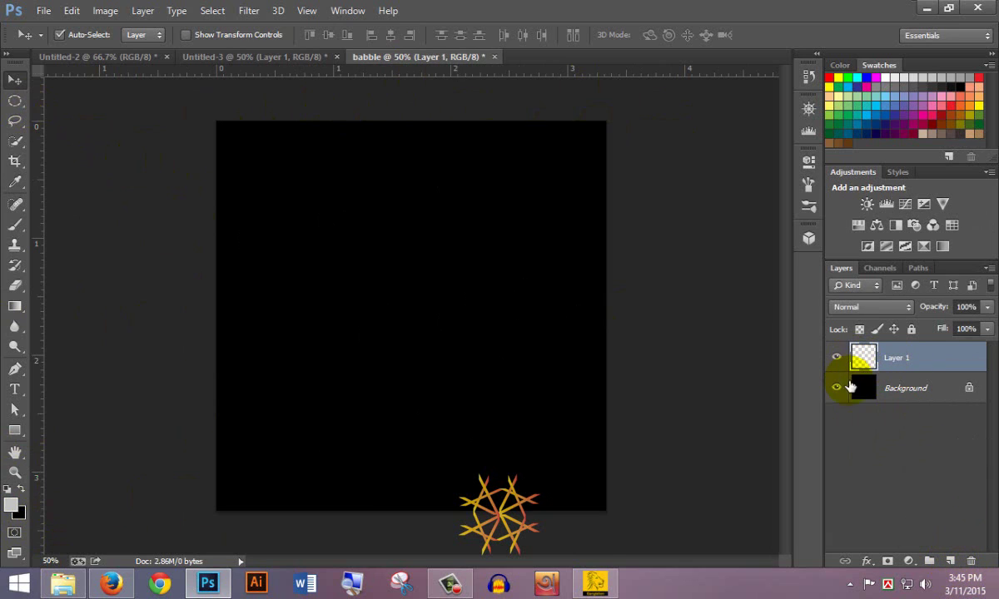
Draw a circular selection with the Elliptical Marquee in the canvas's upper half
left_click(15, 101)
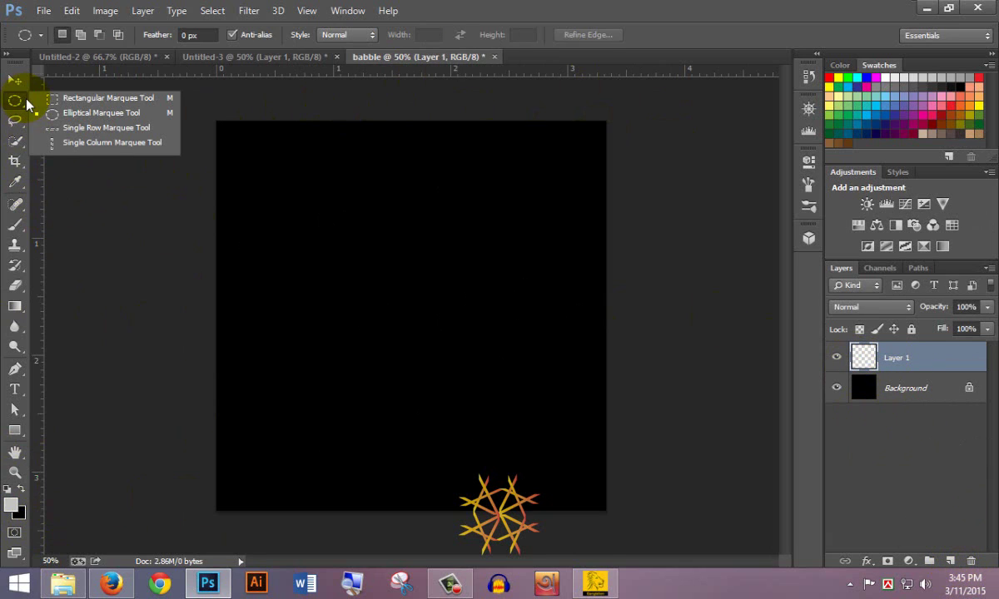
left_click(116, 118)
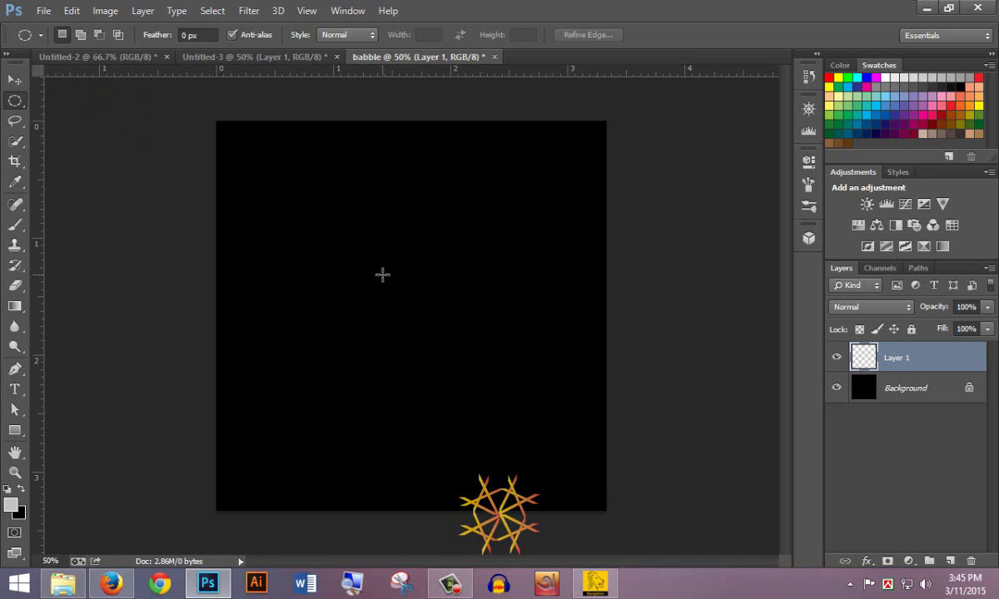
left_click_drag(382, 274, 539, 359)
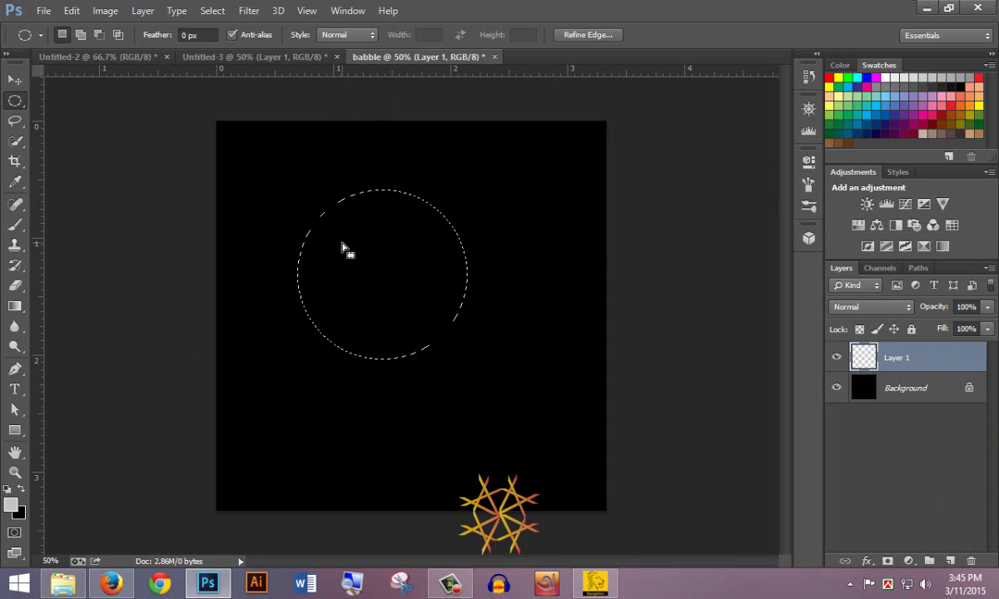
Stroke the circular selection with a 10 px centred ring on Layer 1
left_click(72, 11)
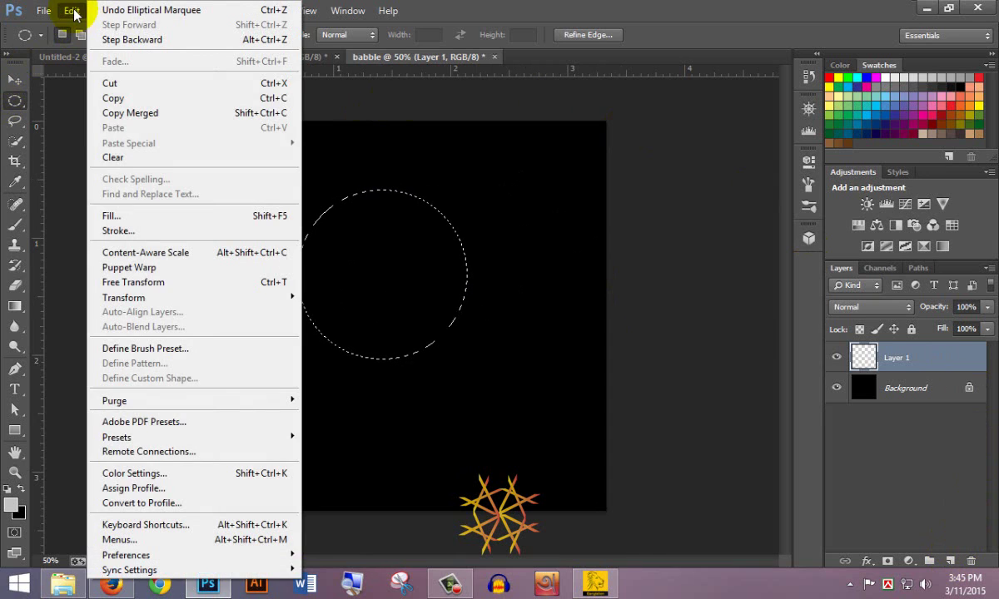
left_click(102, 230)
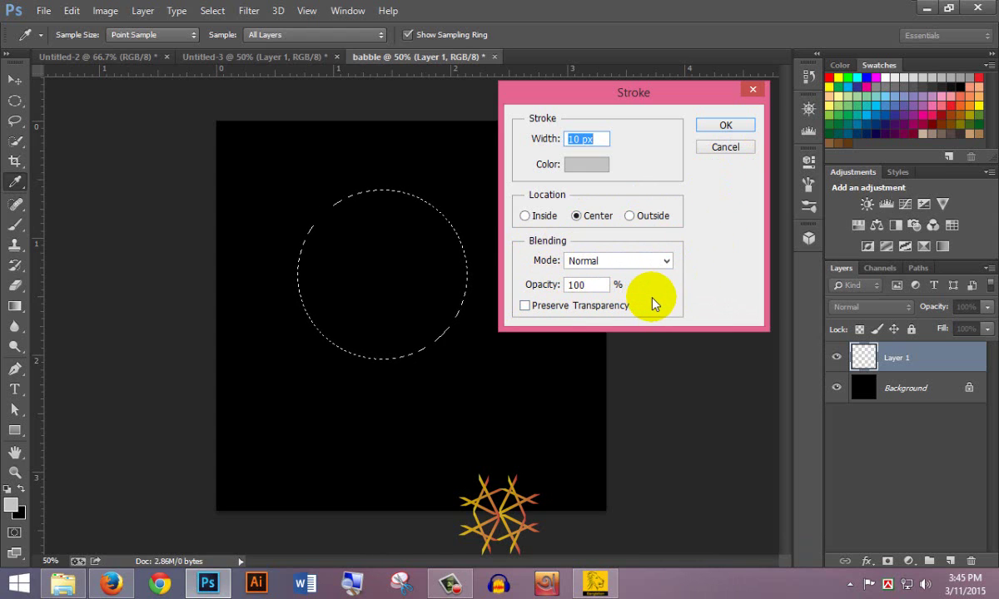
left_click(740, 126)
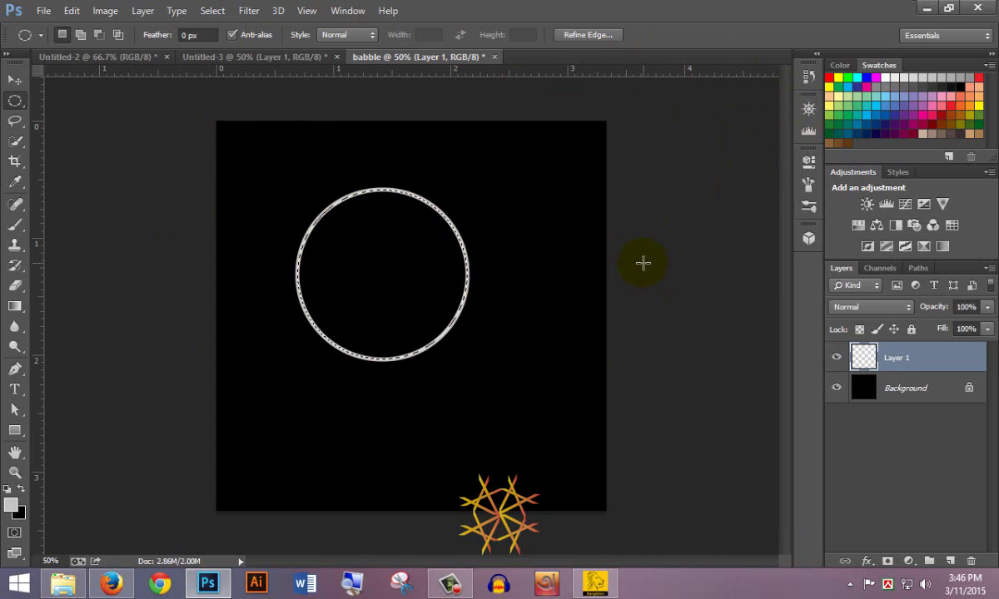
Save the circular selection as a new channel named 'babble effect'
left_click(213, 11)
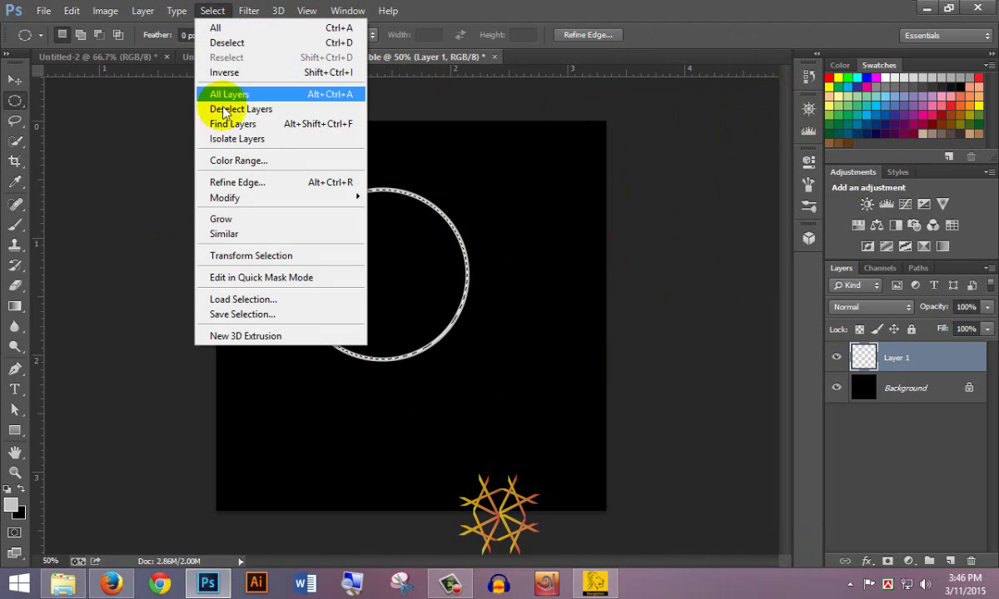
left_click(244, 315)
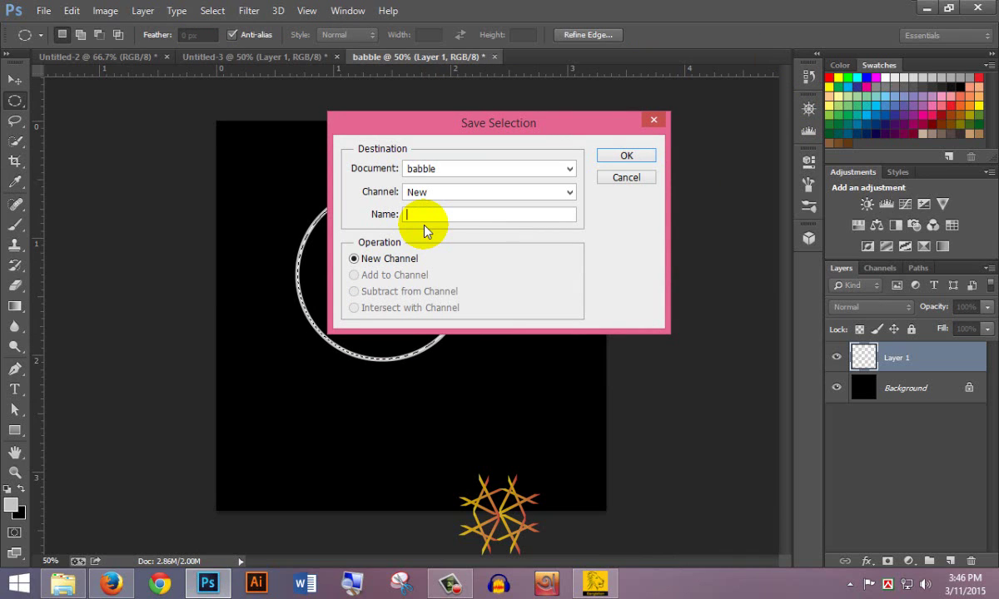
type("babble effect")
left_click(626, 157)
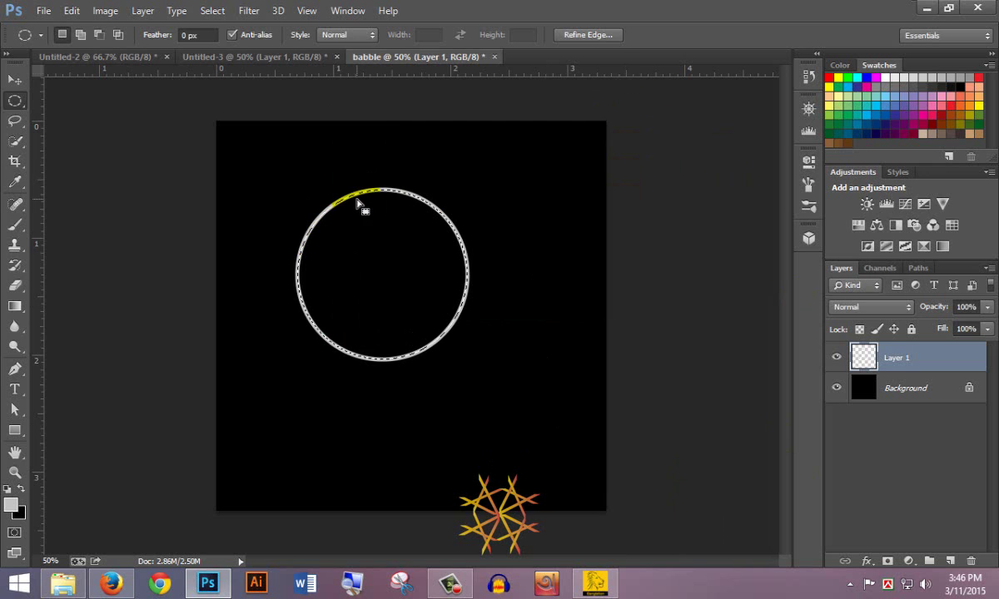
left_click(15, 80)
left_click(249, 11)
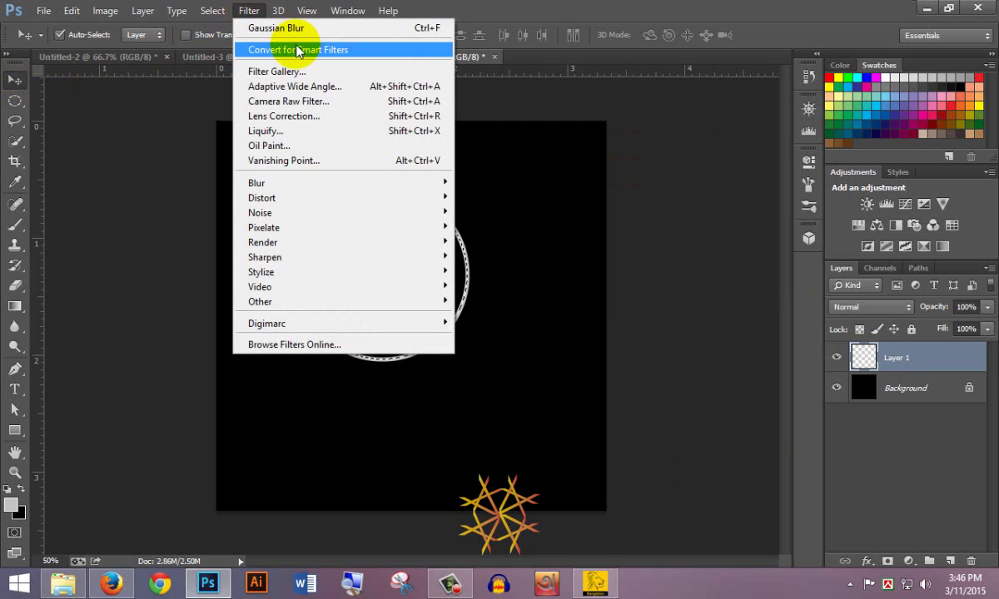
mouse_move(258, 182)
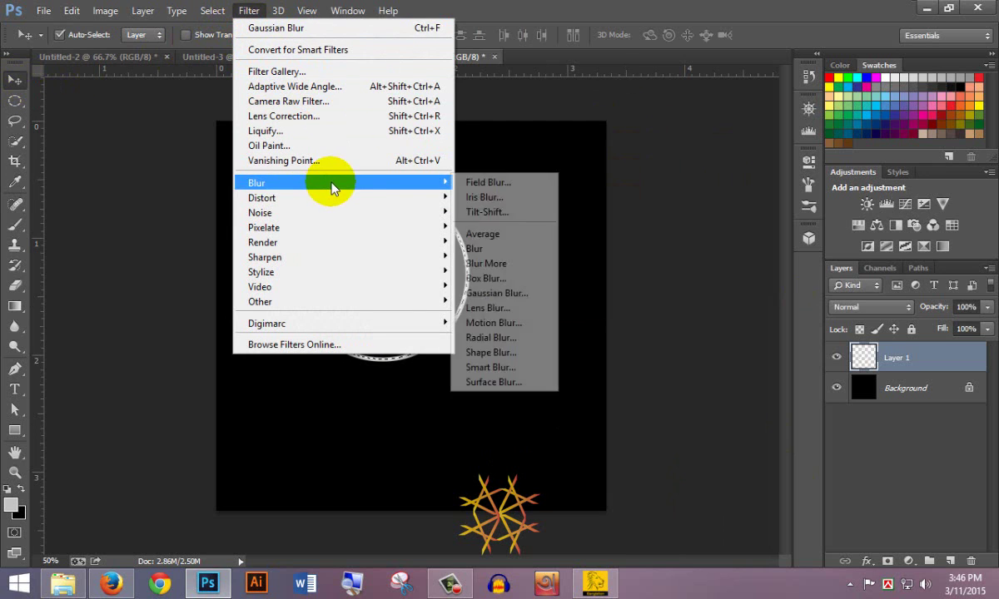
Apply a 22.3 px Gaussian Blur to the ring
left_click(523, 293)
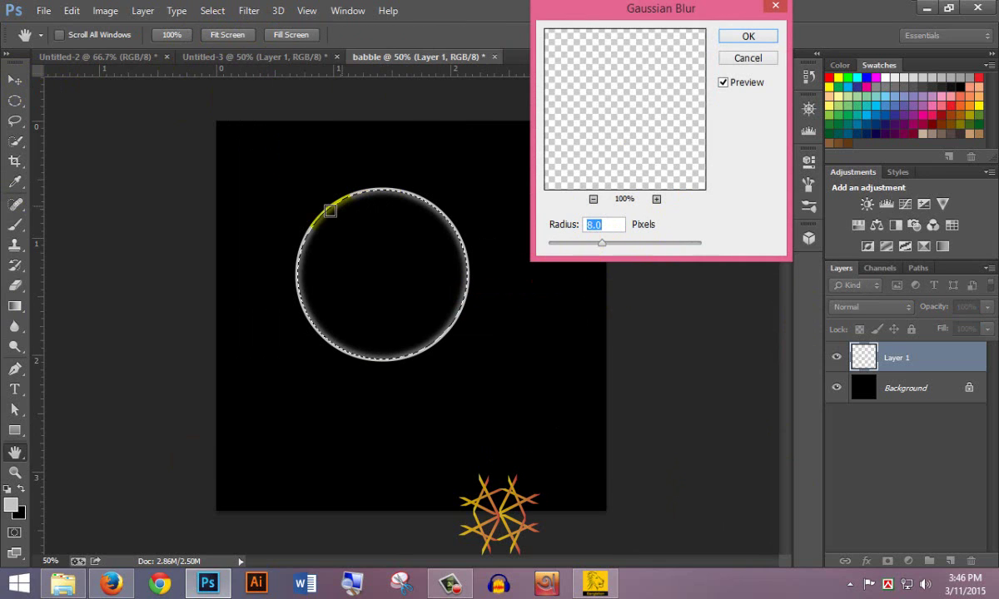
left_click_drag(601, 243, 617, 244)
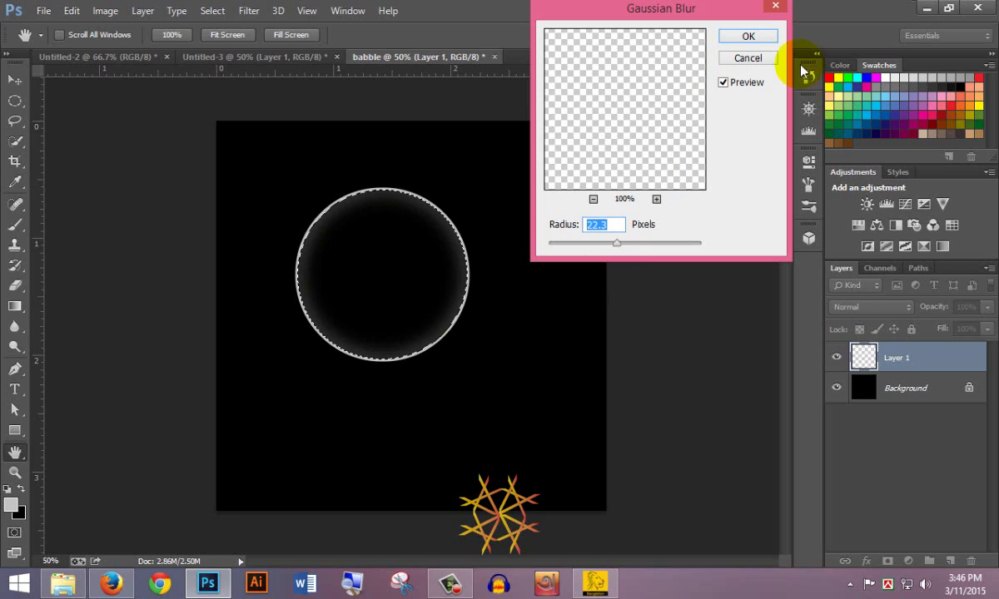
left_click(748, 36)
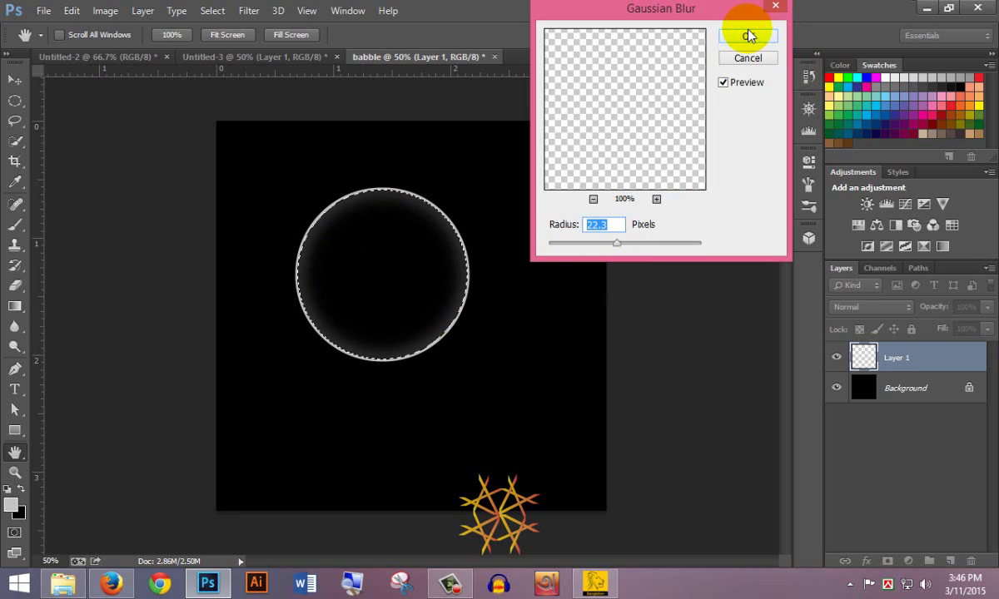
left_click(748, 36)
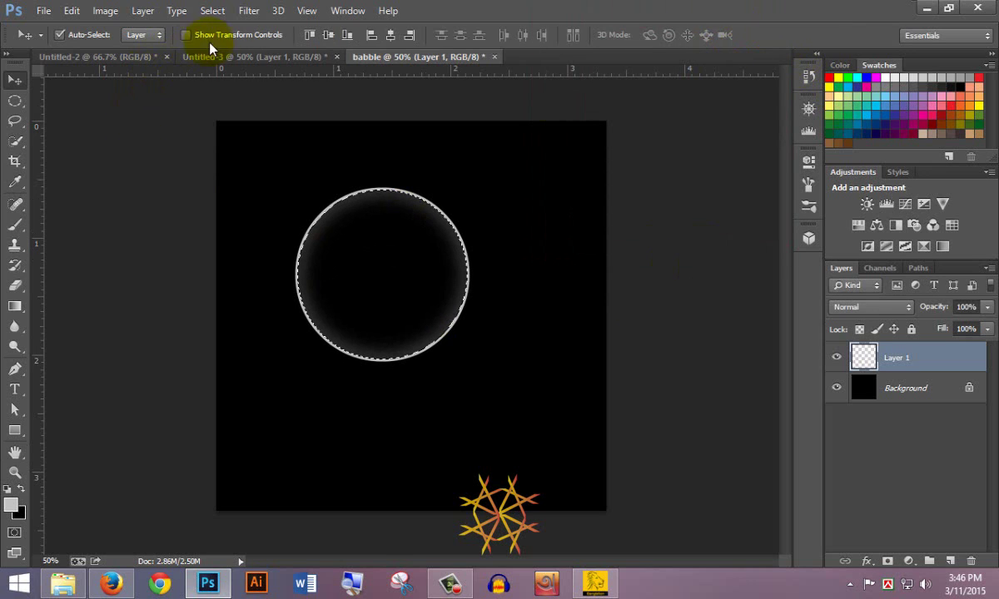
Deselect the circle and apply a lighter Gaussian Blur of about 8 px to the ring
left_click(223, 11)
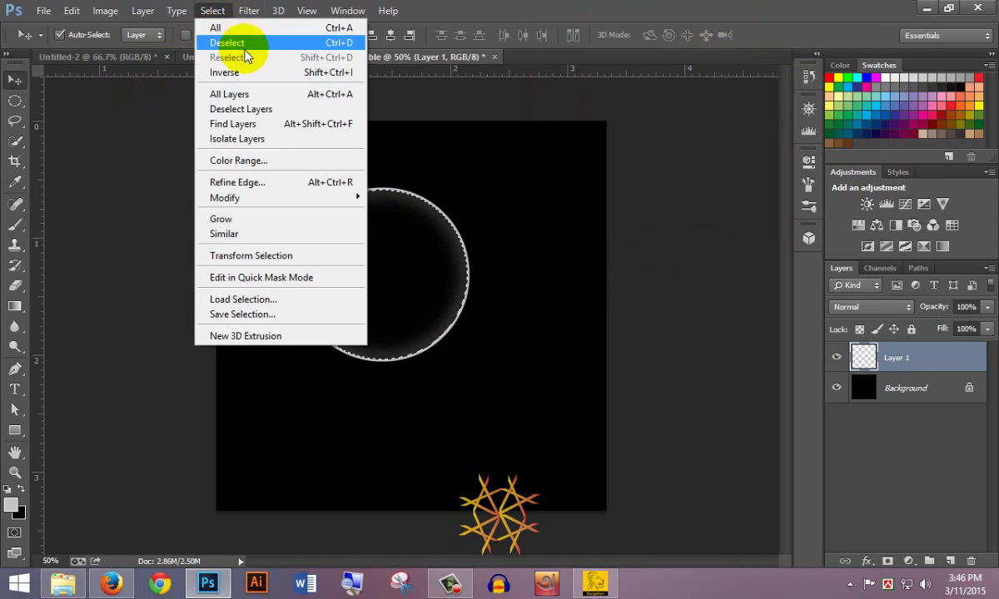
left_click(293, 46)
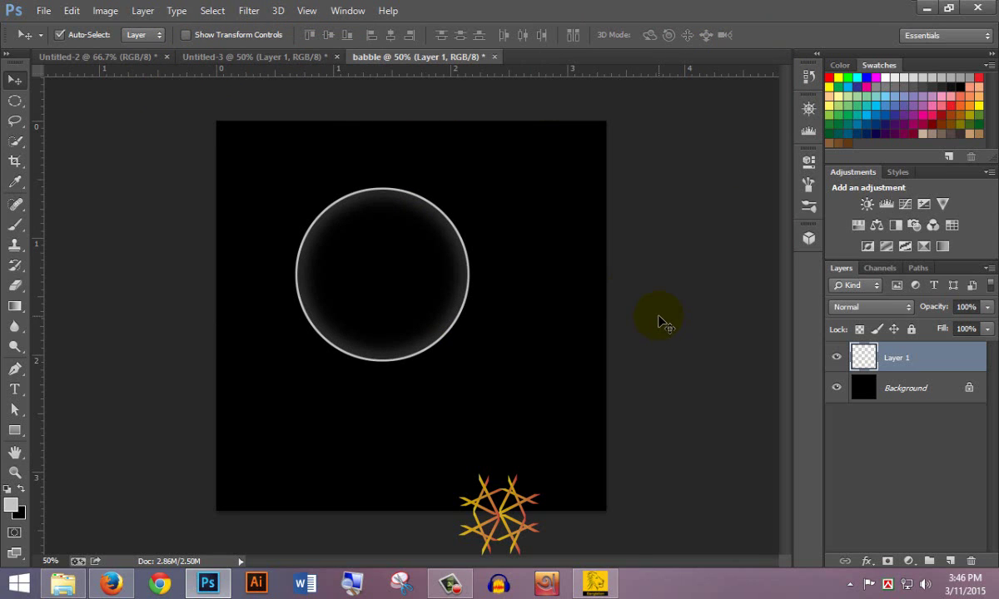
left_click(249, 11)
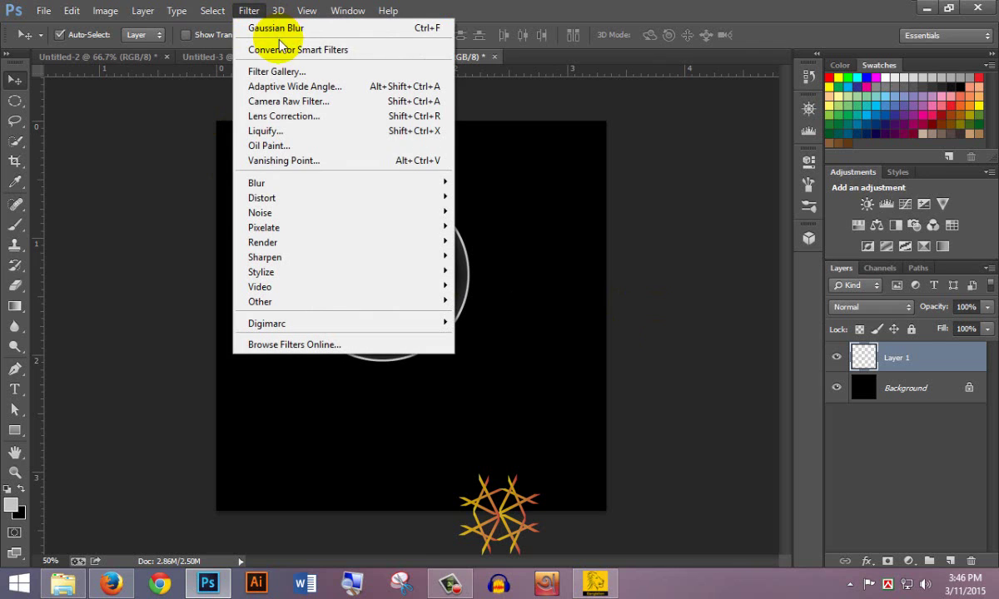
mouse_move(316, 183)
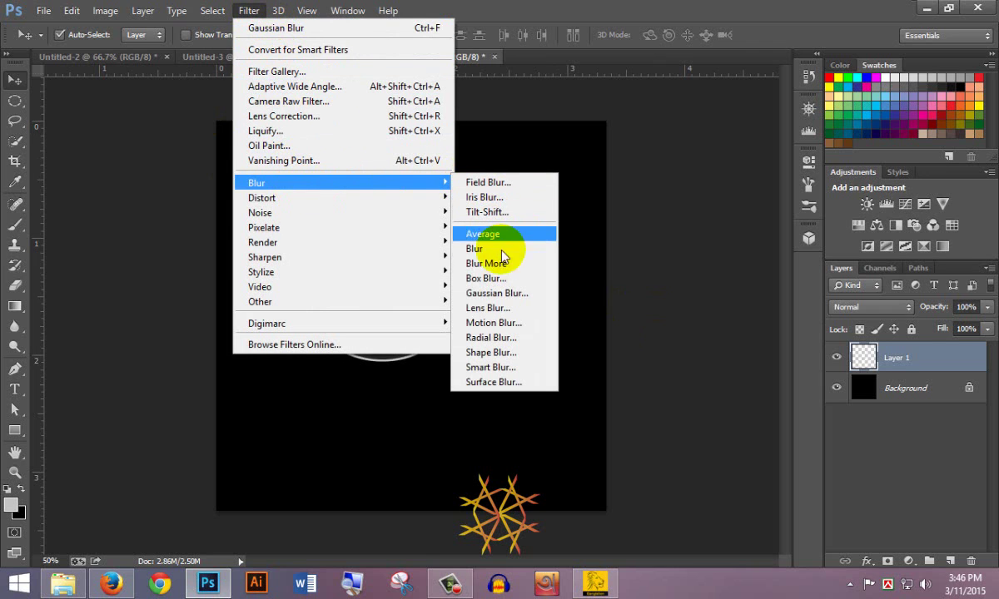
left_click(500, 293)
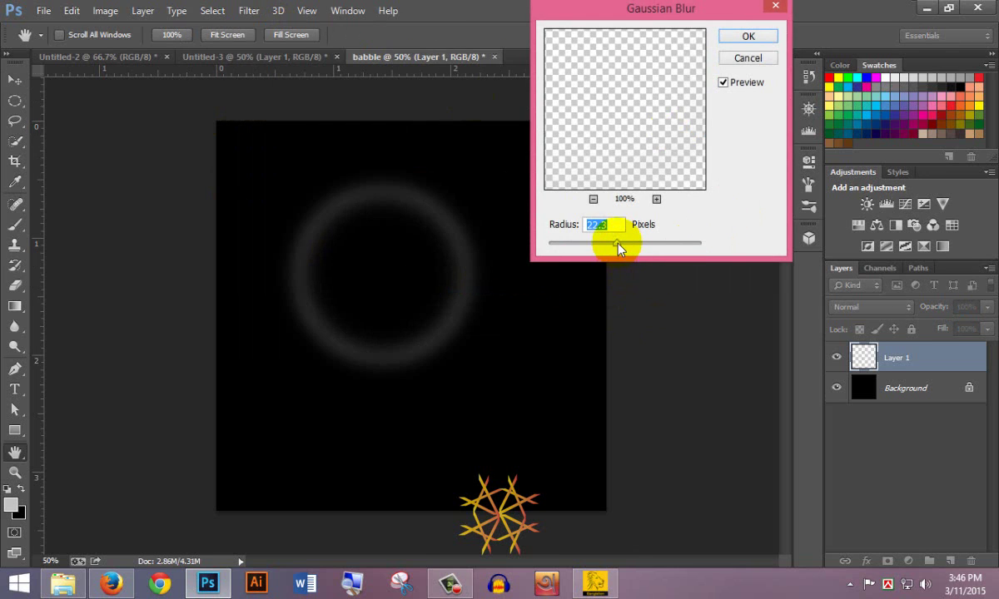
mouse_move(591, 248)
left_mouse_down()
mouse_move(582, 247)
mouse_move(602, 244)
left_mouse_up()
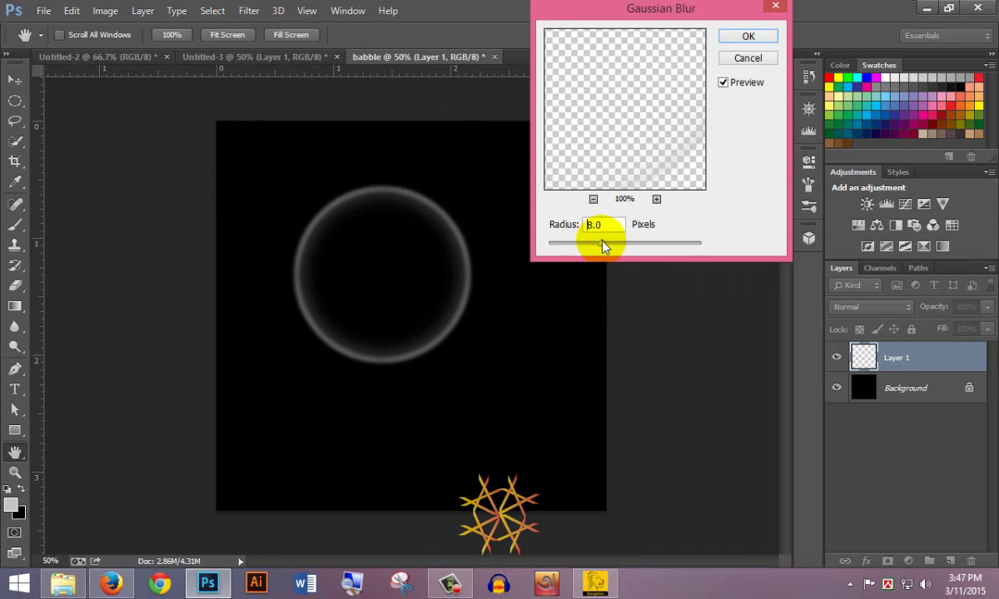
left_click(736, 39)
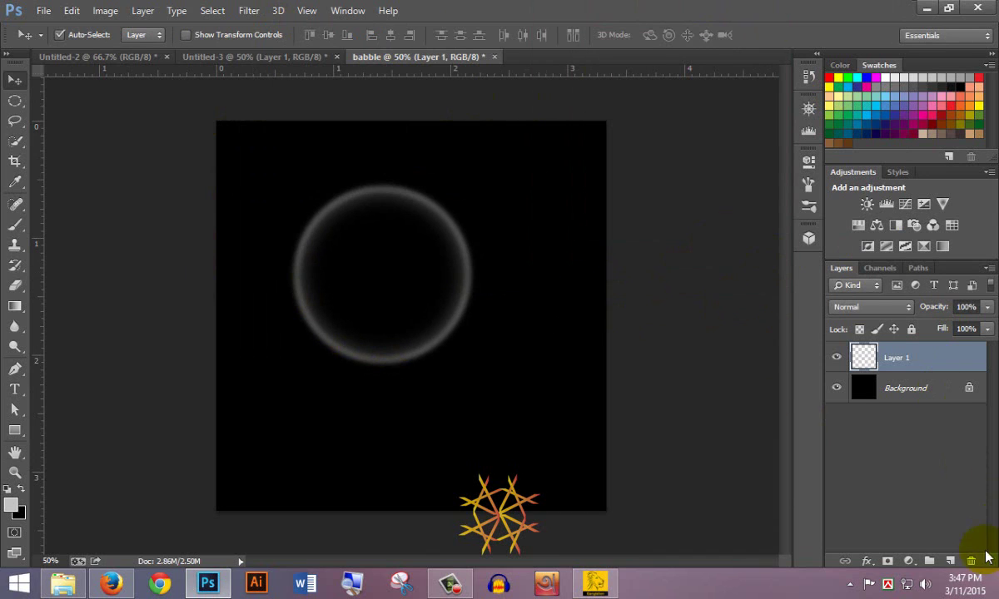
Add Layer 2 and load the 'babble effect' channel as a selection
left_click(949, 561)
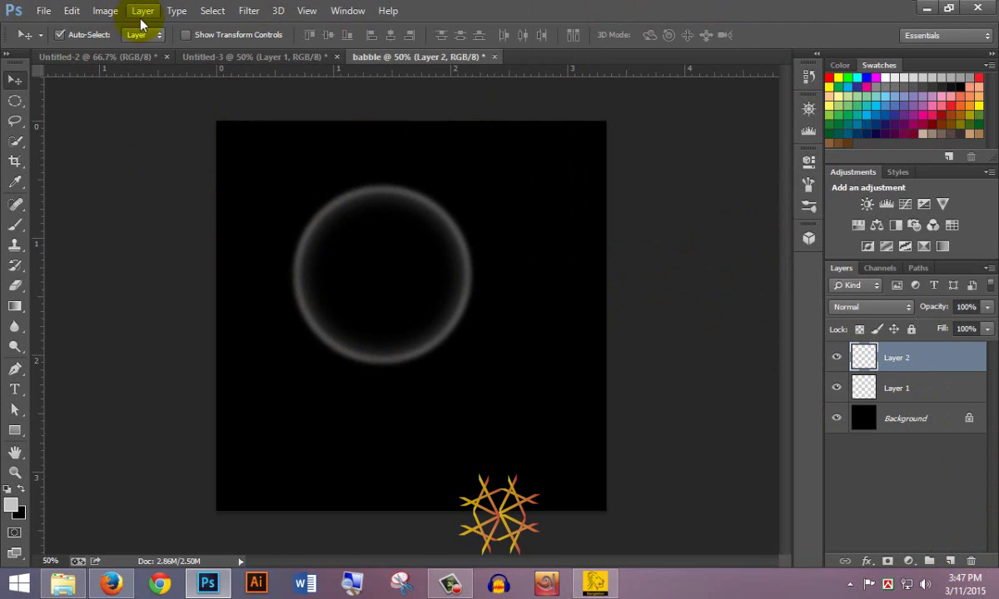
left_click(215, 10)
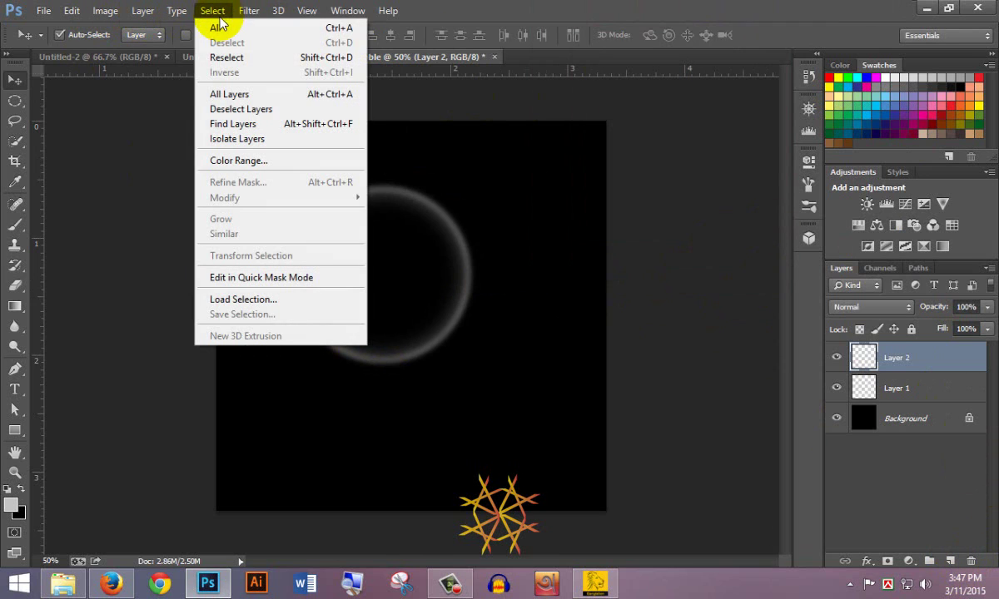
left_click(242, 300)
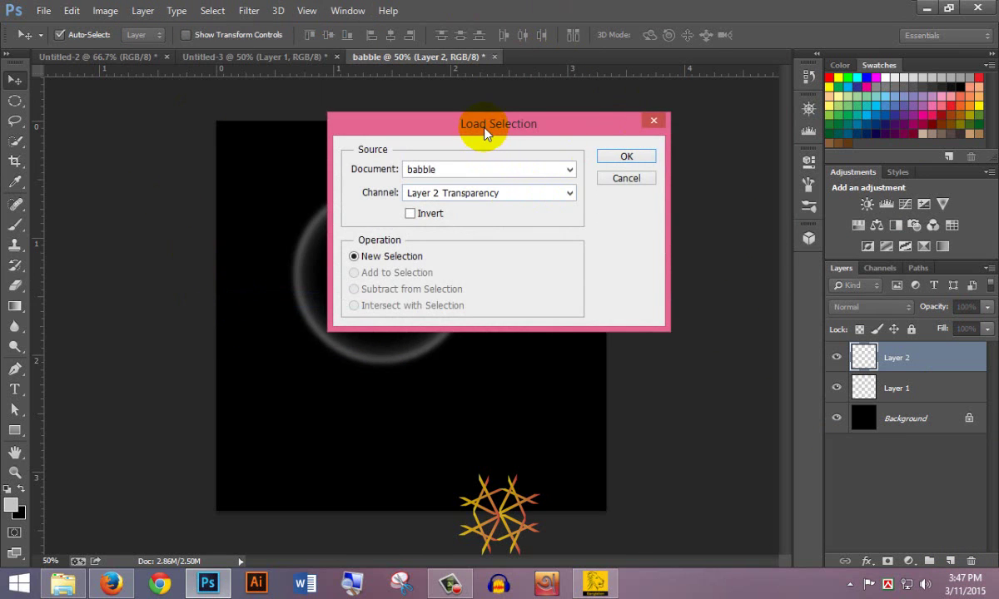
left_click_drag(487, 133, 643, 64)
left_click(647, 123)
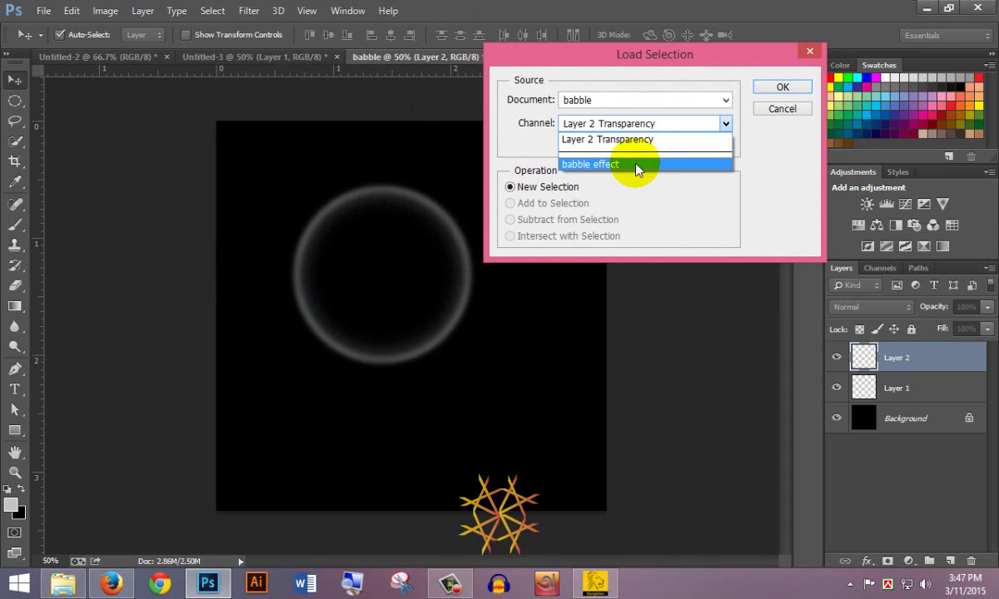
left_click(636, 165)
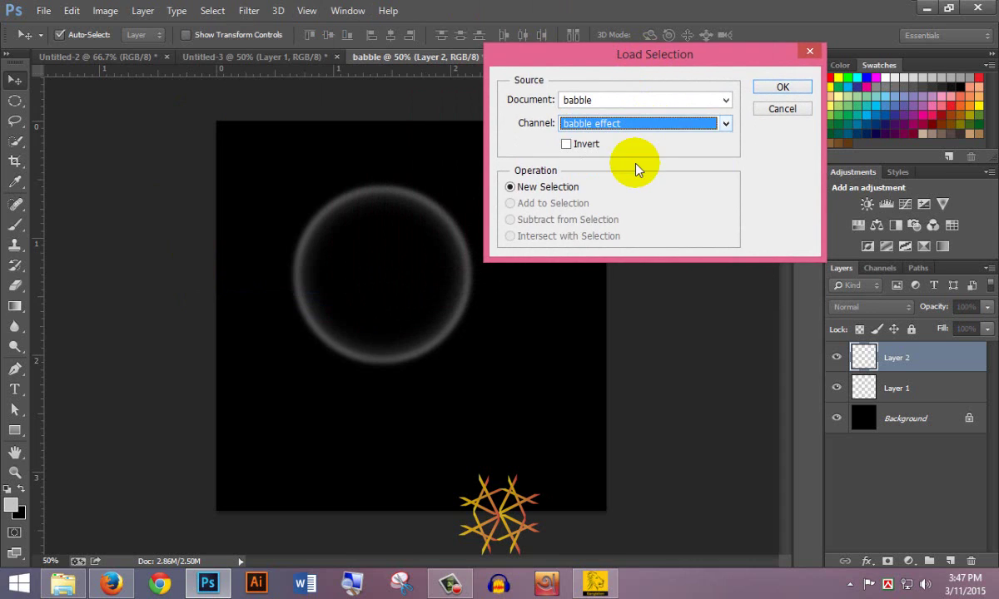
left_click(774, 89)
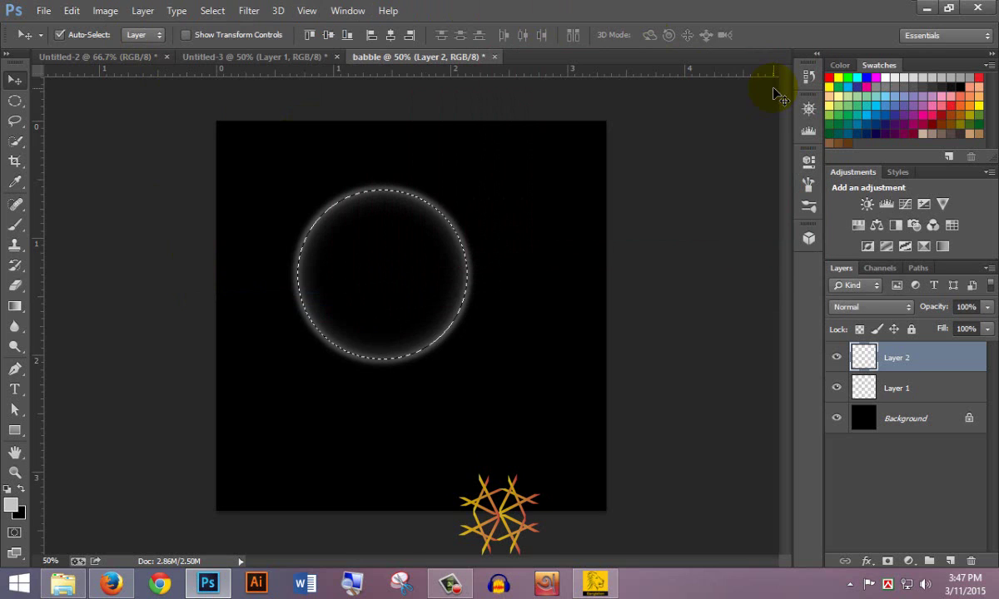
Set up a 2 px Edit > Stroke for the reloaded ring selection
left_click(72, 12)
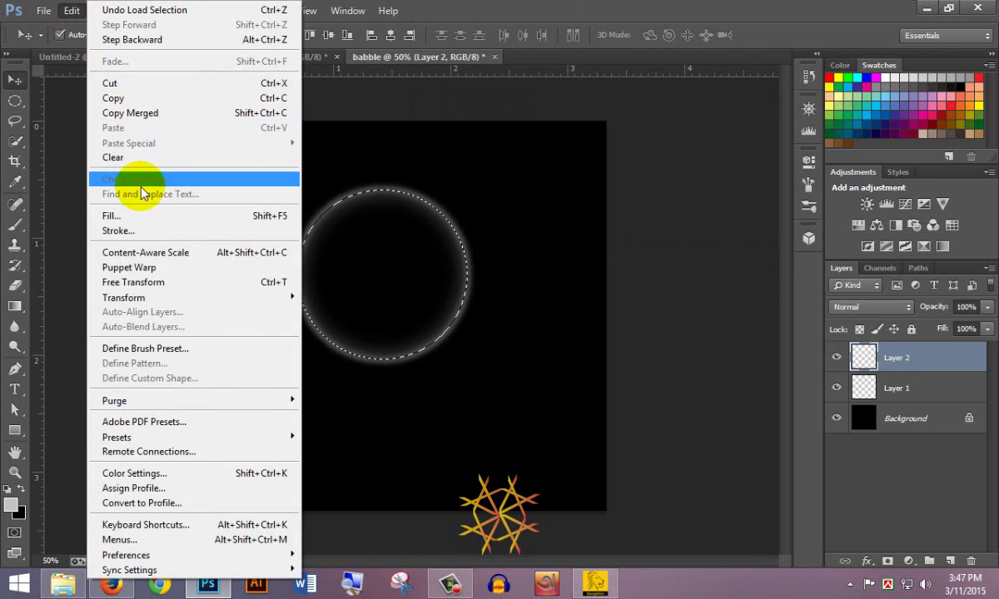
left_click(146, 231)
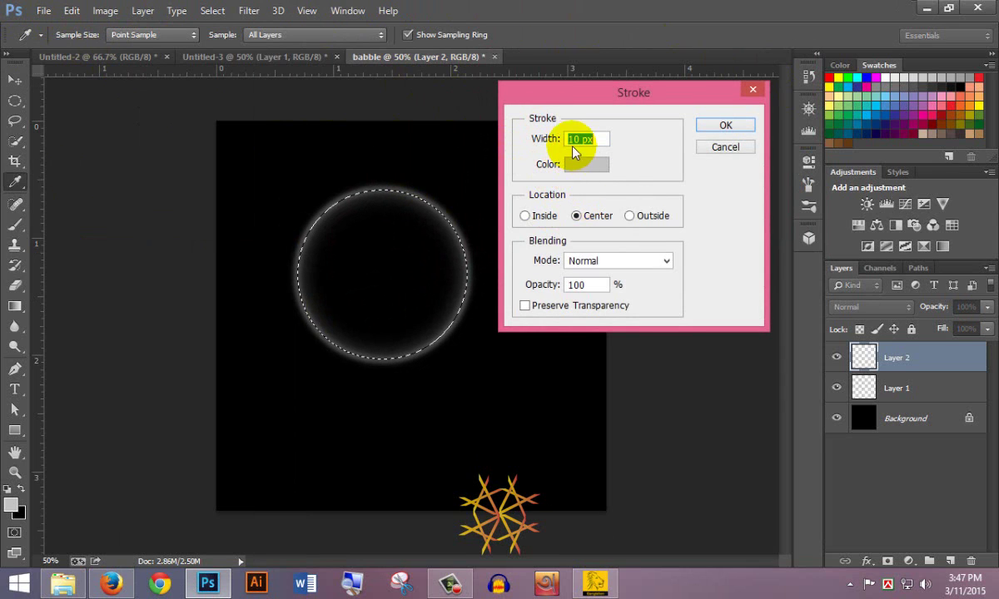
double_click(574, 139)
type("2")
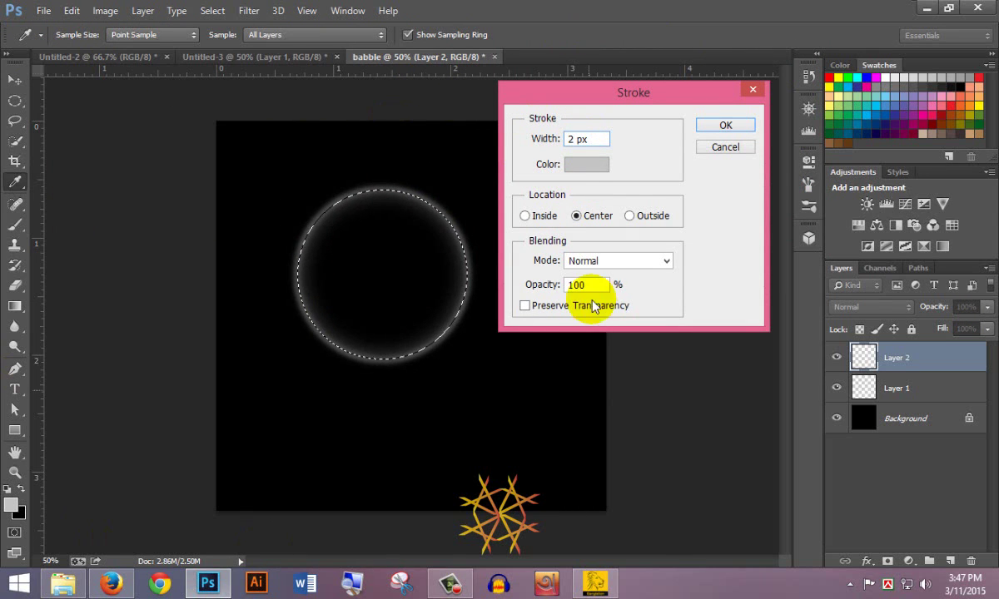
left_click(585, 165)
Apply the 2 px stroke in near-white #efefef and deselect the ring
left_click_drag(634, 141, 629, 141)
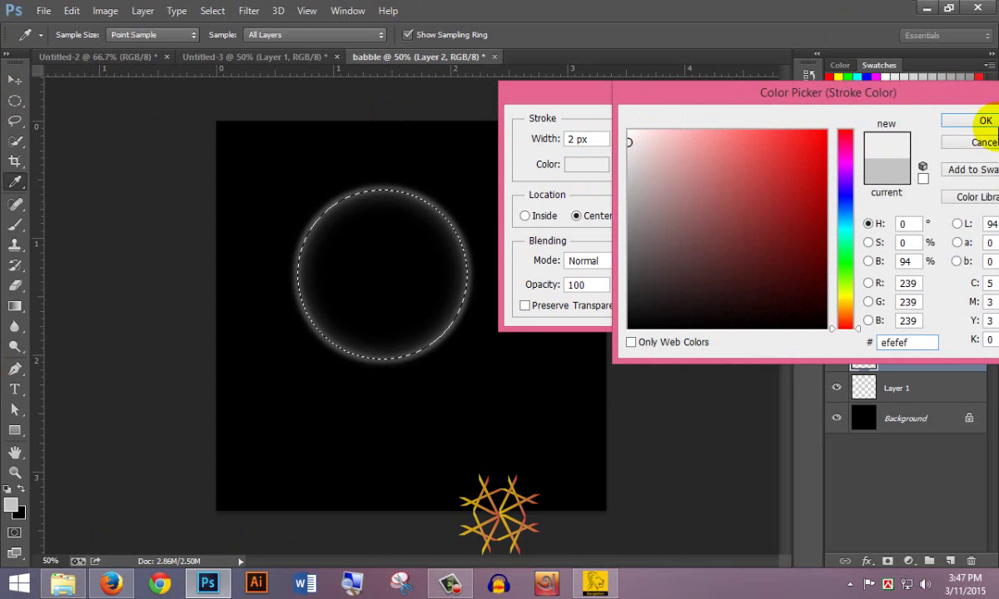
left_click(982, 122)
left_click(737, 128)
key("v")
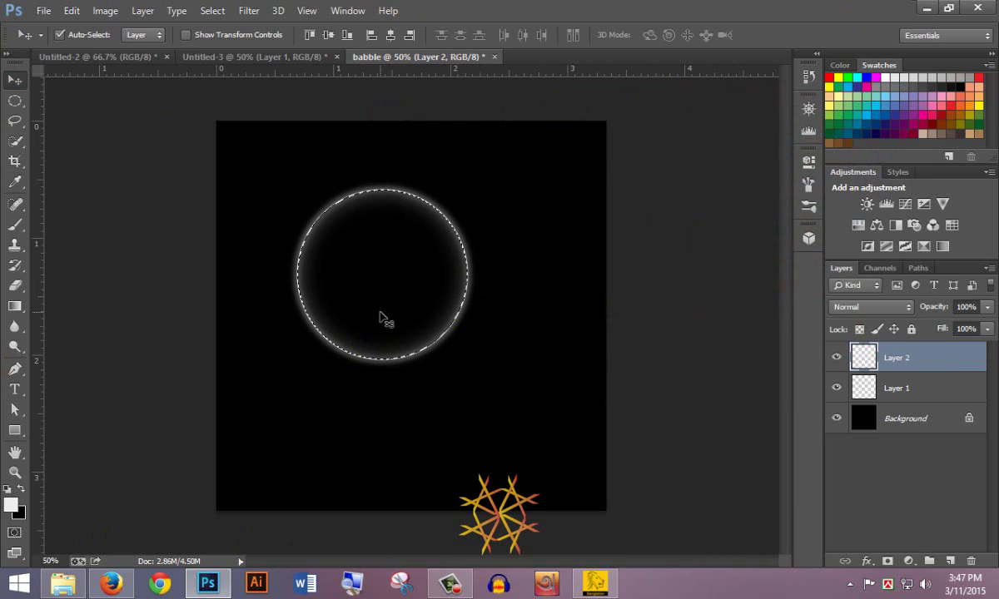
left_click(681, 329)
key("ctrl+d")
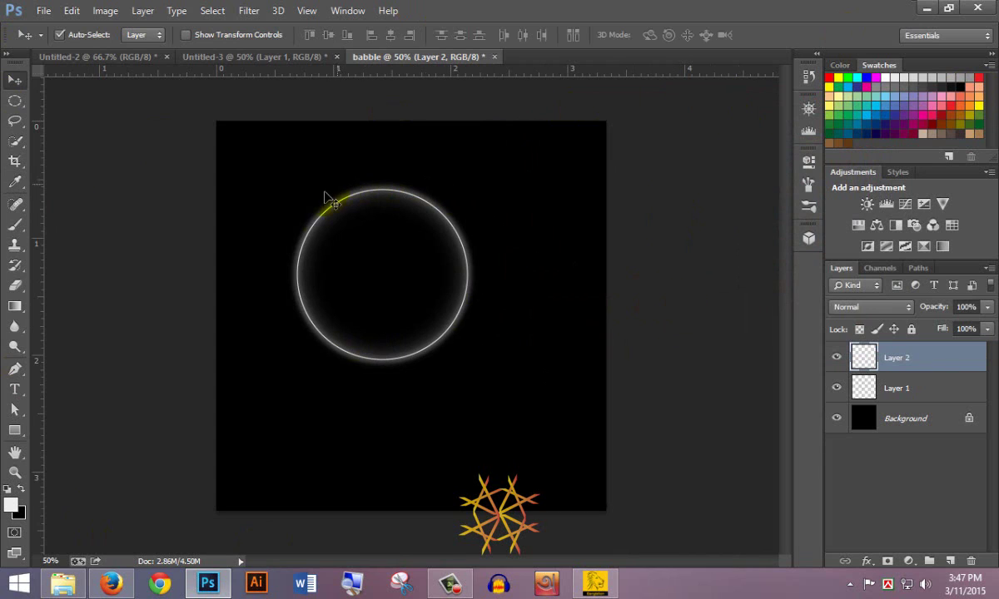
Apply a 2.5 px Gaussian Blur to the thin ring on Layer 2
left_click(247, 12)
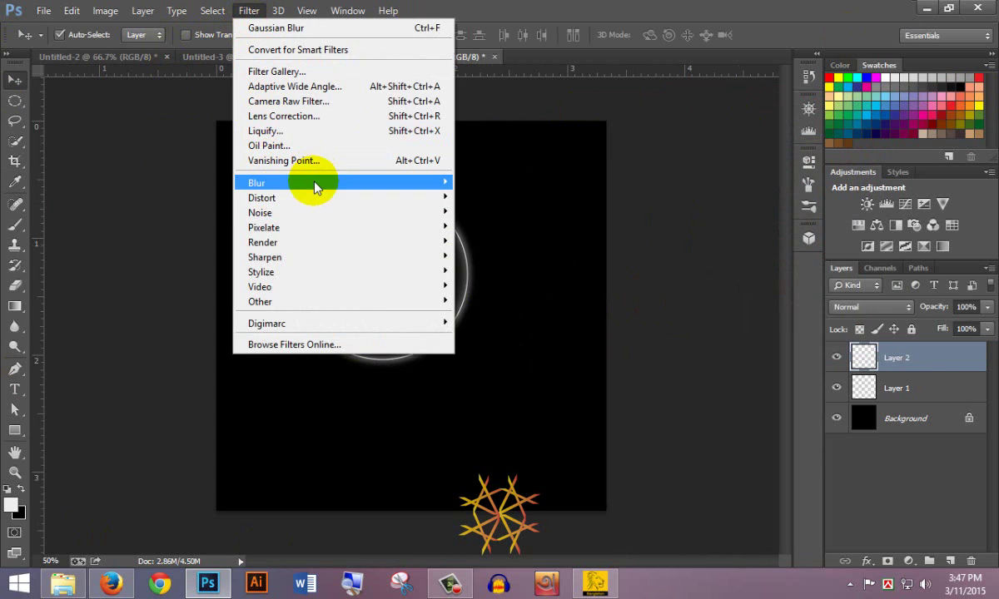
mouse_move(256, 182)
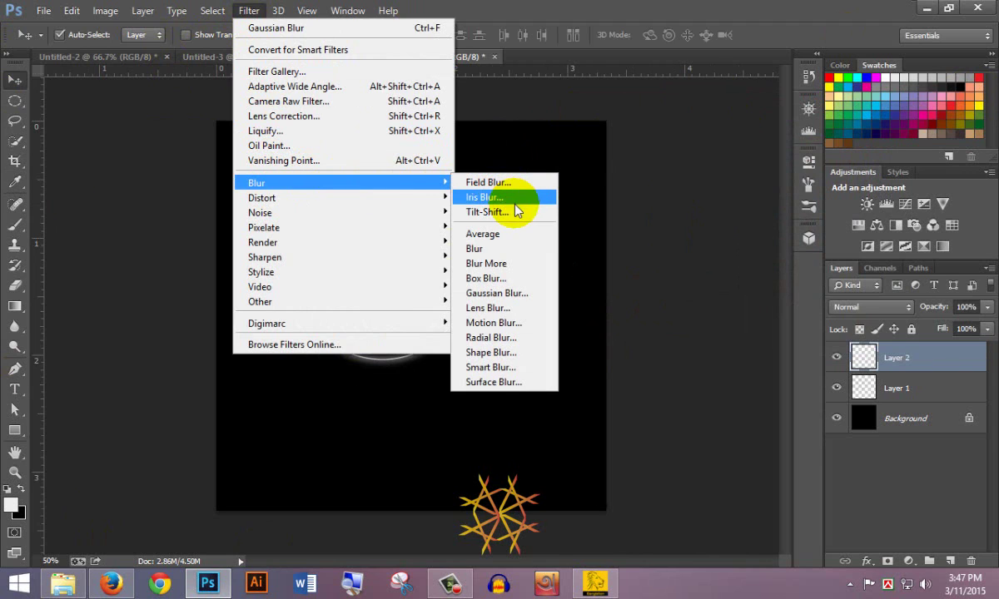
left_click(524, 293)
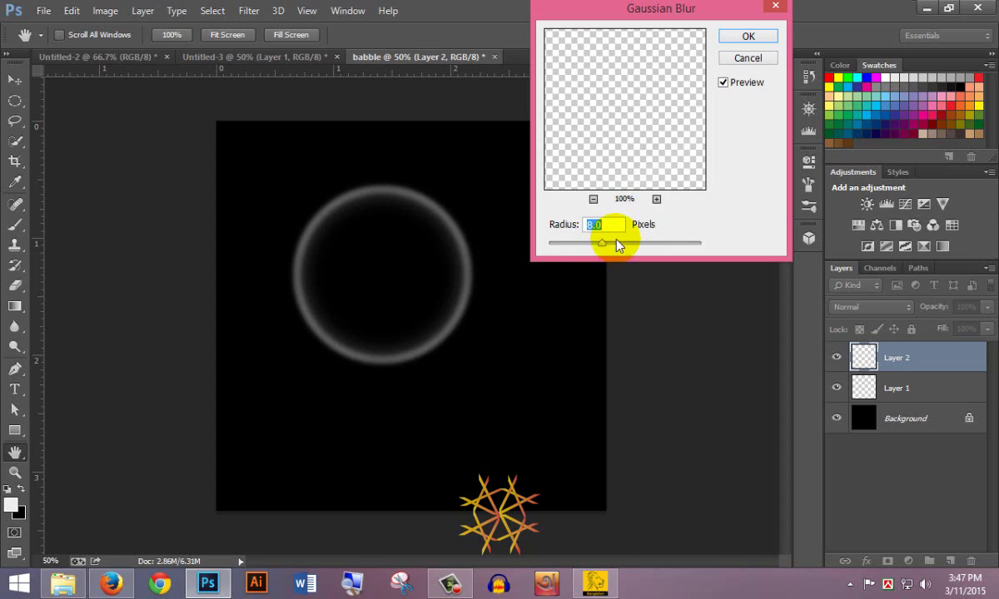
left_click_drag(576, 245, 569, 245)
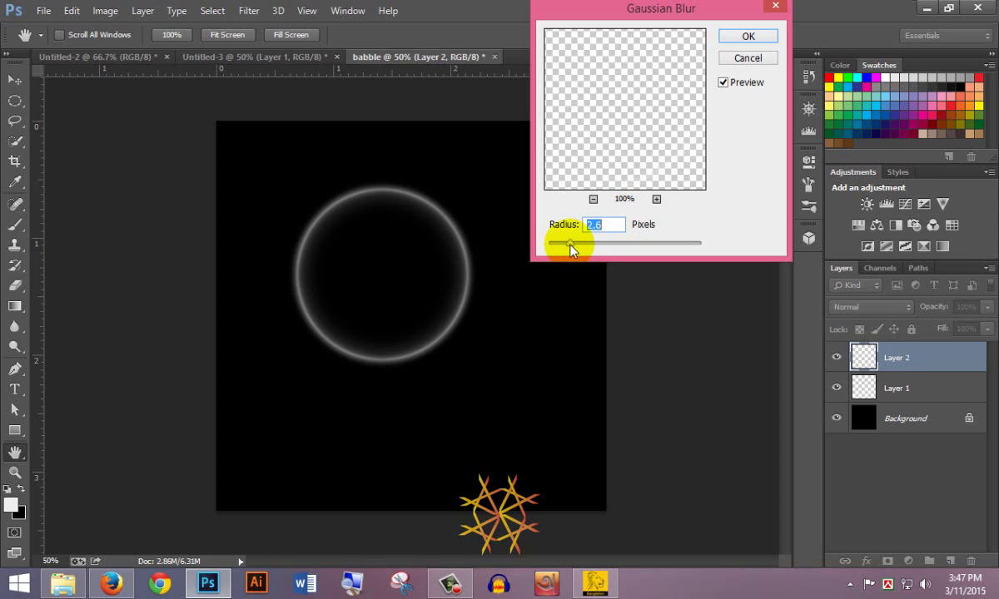
left_click(747, 38)
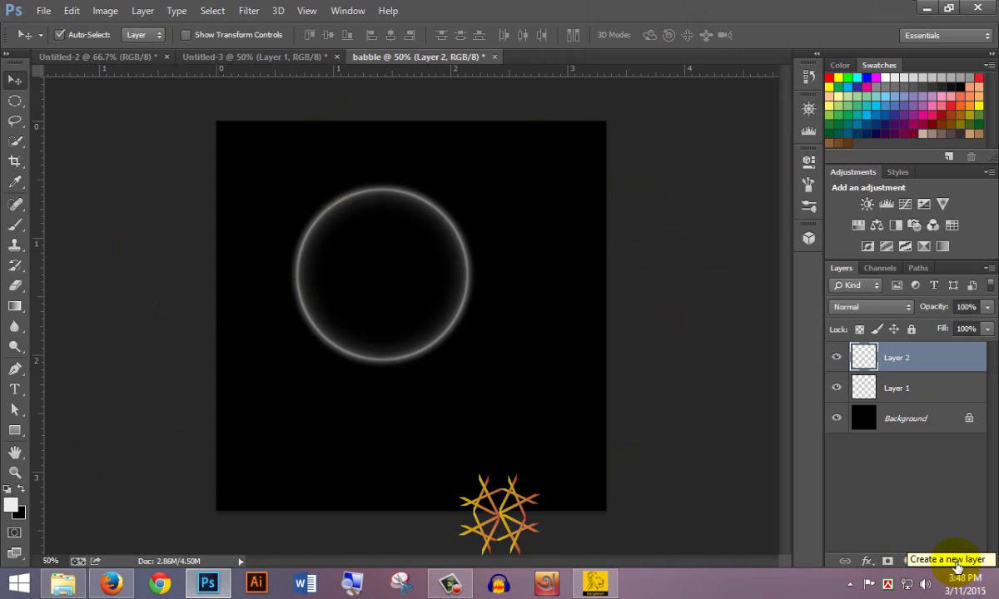
Add Layer 3 and select the Brush tool with a soft round tip
left_click(957, 563)
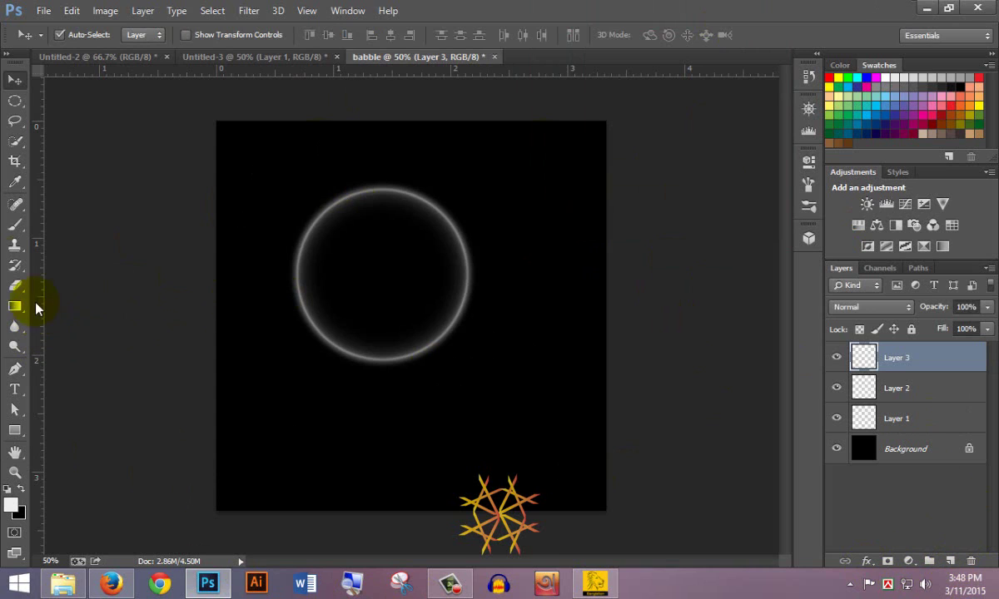
left_click(15, 265)
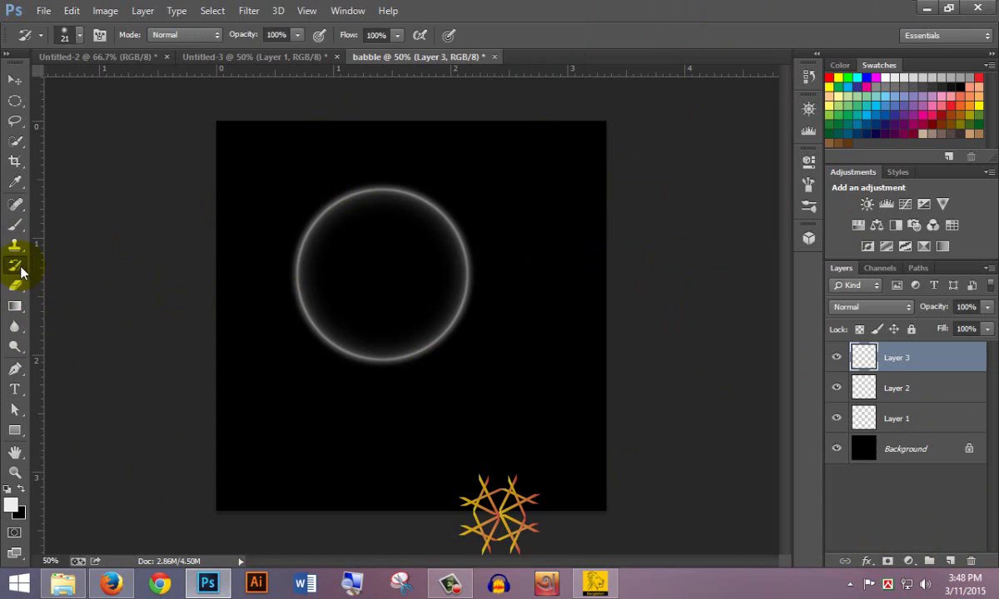
left_click_drag(327, 340, 359, 353)
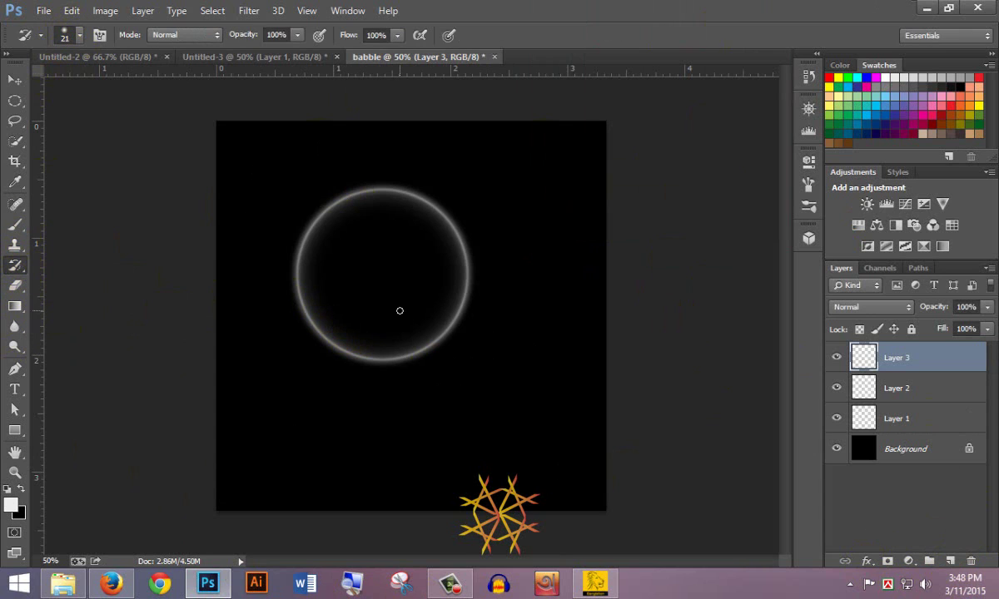
left_click(79, 35)
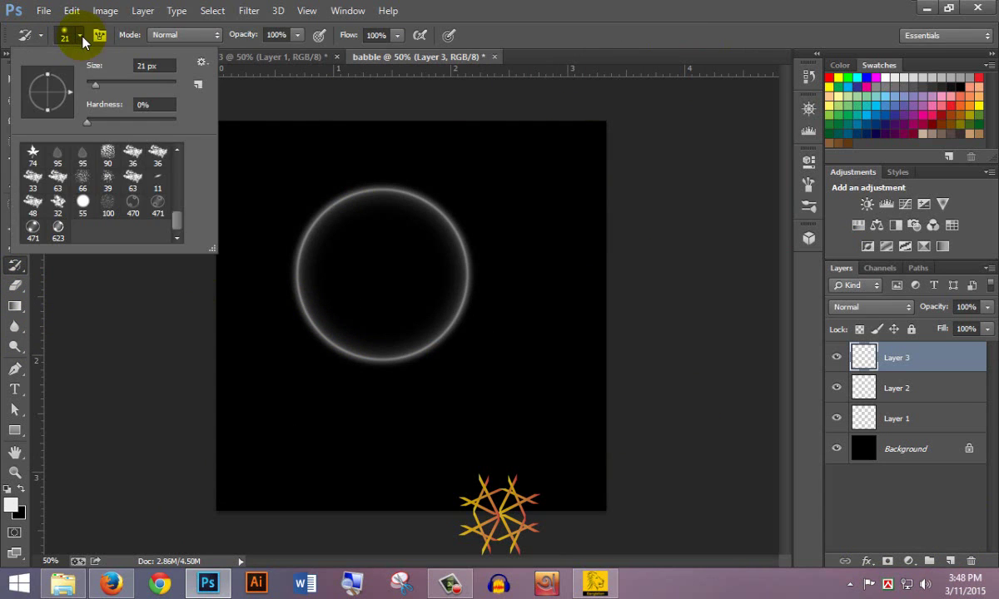
left_click_drag(94, 92, 99, 83)
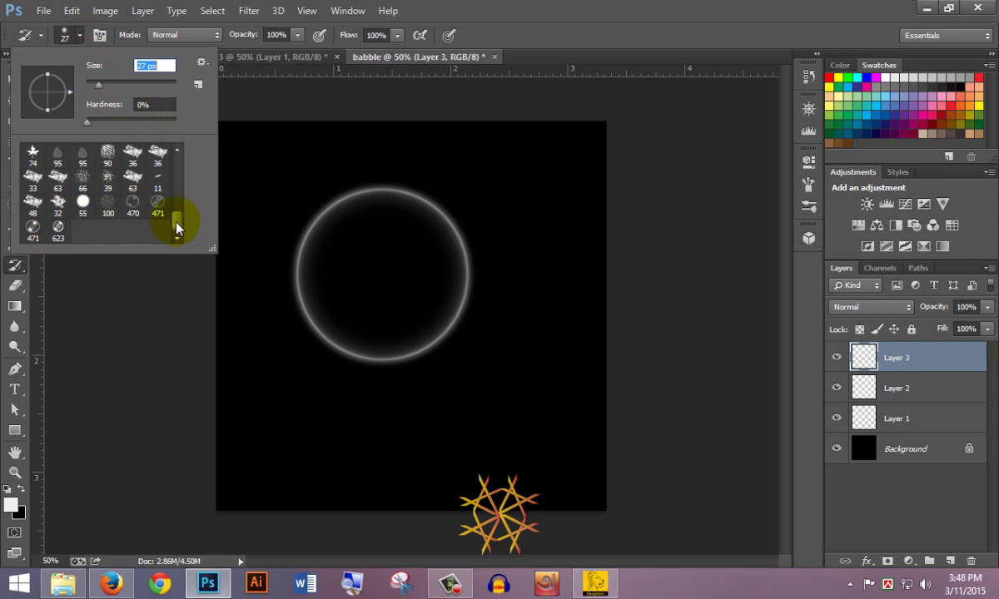
left_click_drag(178, 221, 178, 152)
left_click(82, 156)
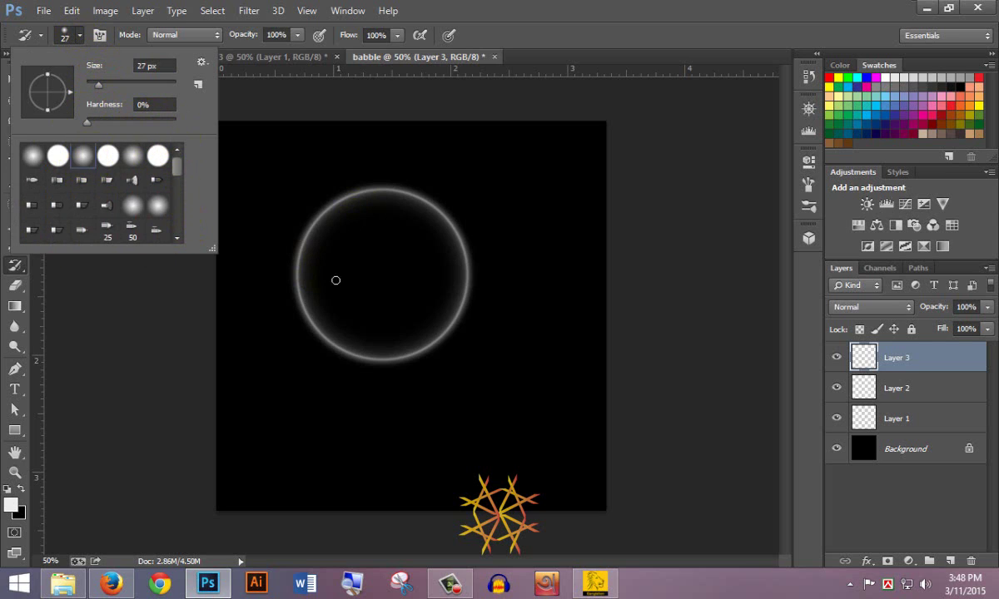
left_click_drag(319, 334, 343, 323)
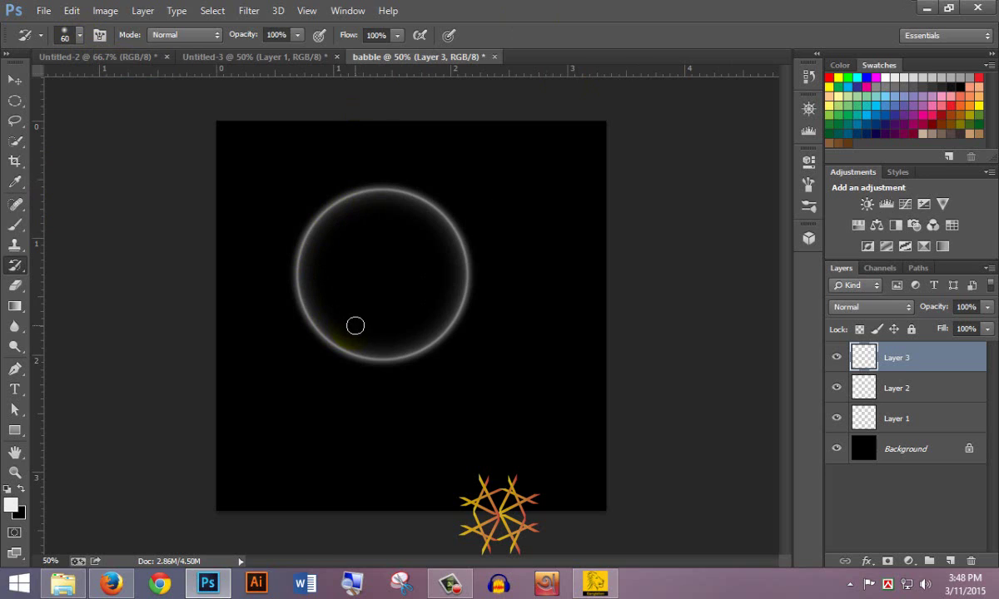
Try glow spots inside the ring at brush sizes up to 200, then undo them
key("bracketright")
key("bracketright")
left_click_drag(355, 318, 350, 326)
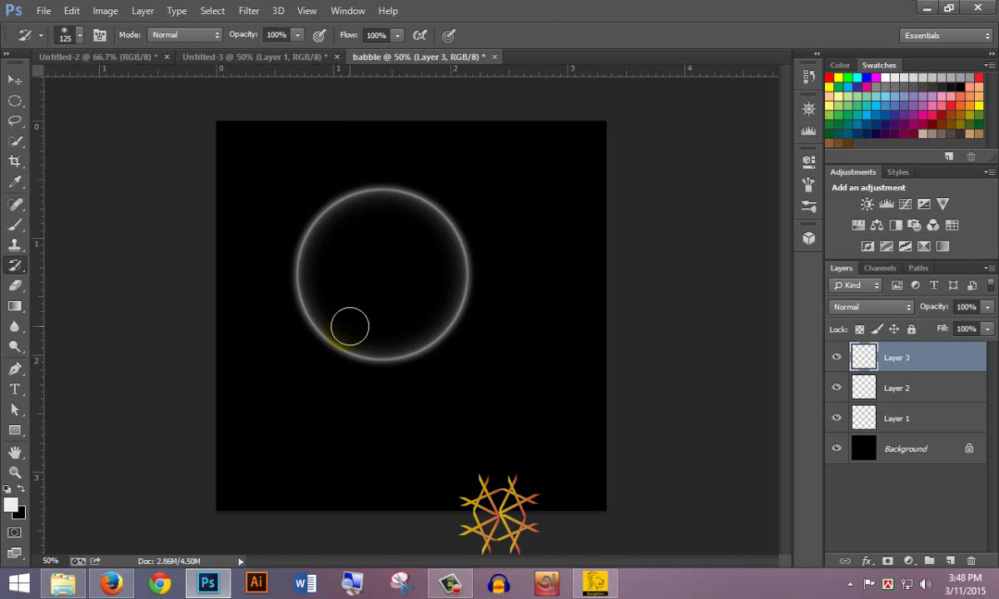
left_click(350, 325)
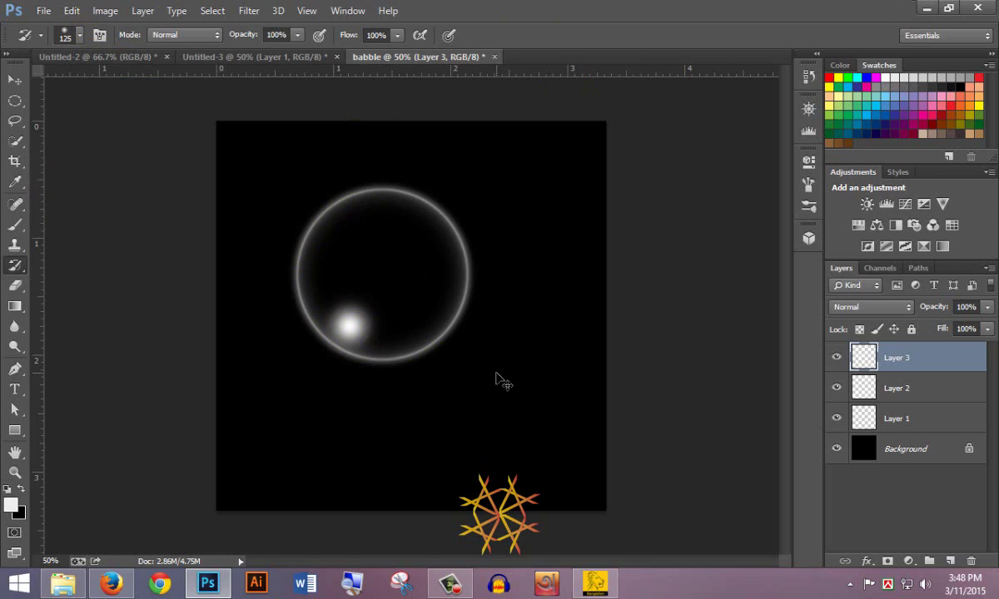
key("ctrl+z")
key("bracketright")
key("bracketright")
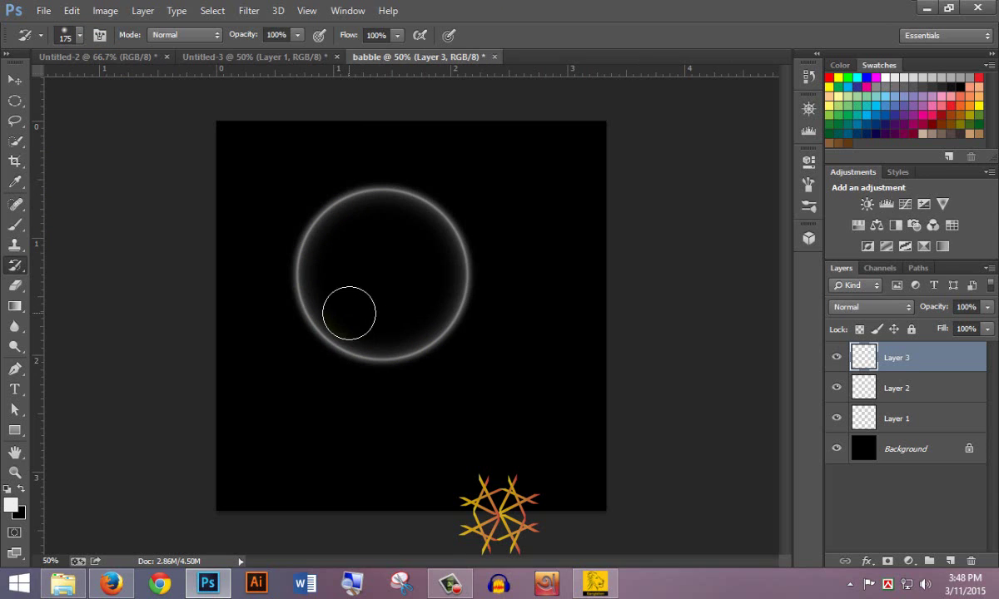
key("bracketright")
left_click(349, 313)
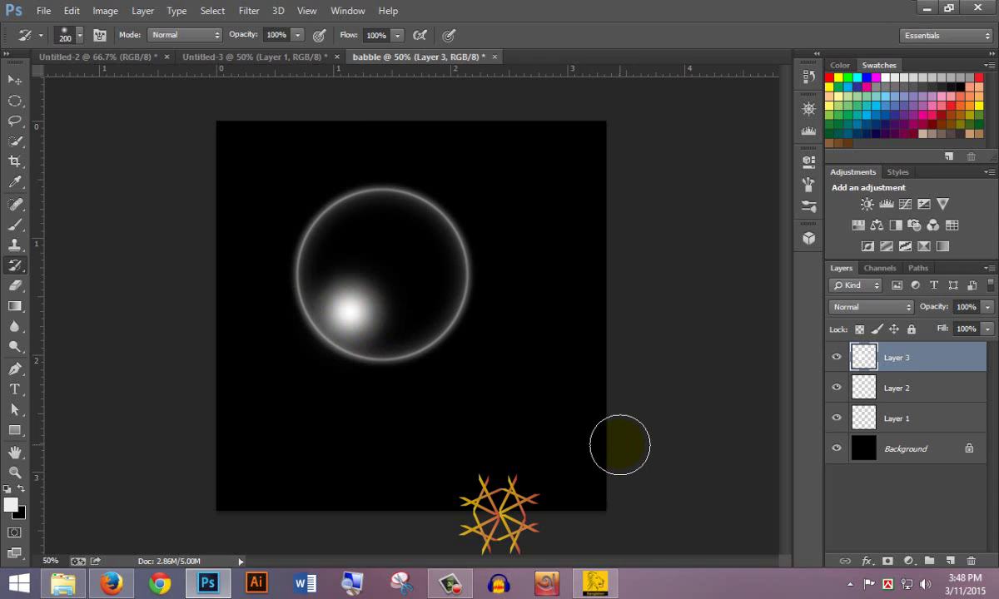
left_click(417, 236)
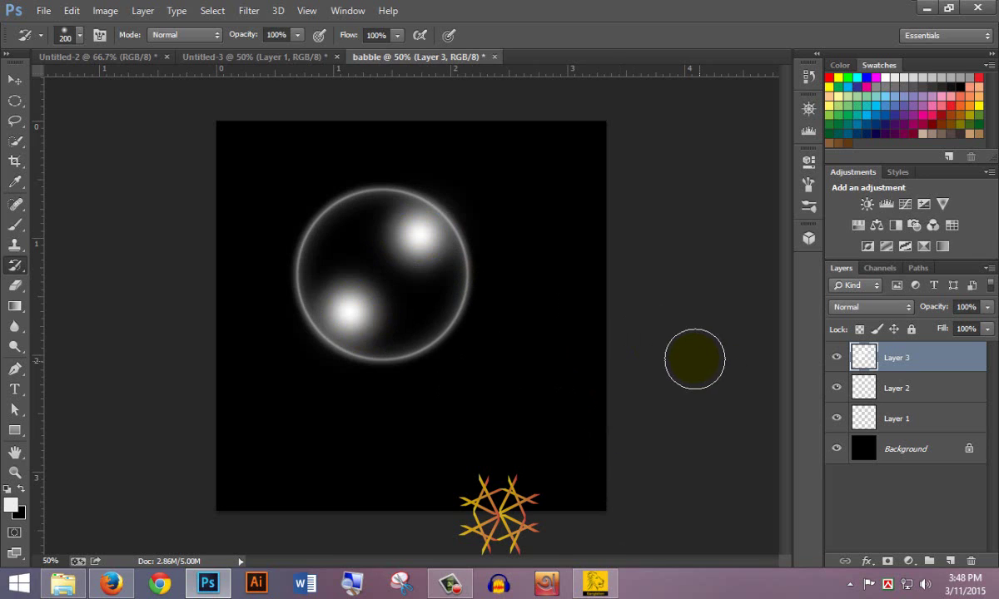
key("ctrl+alt+z")
key("ctrl+alt+z")
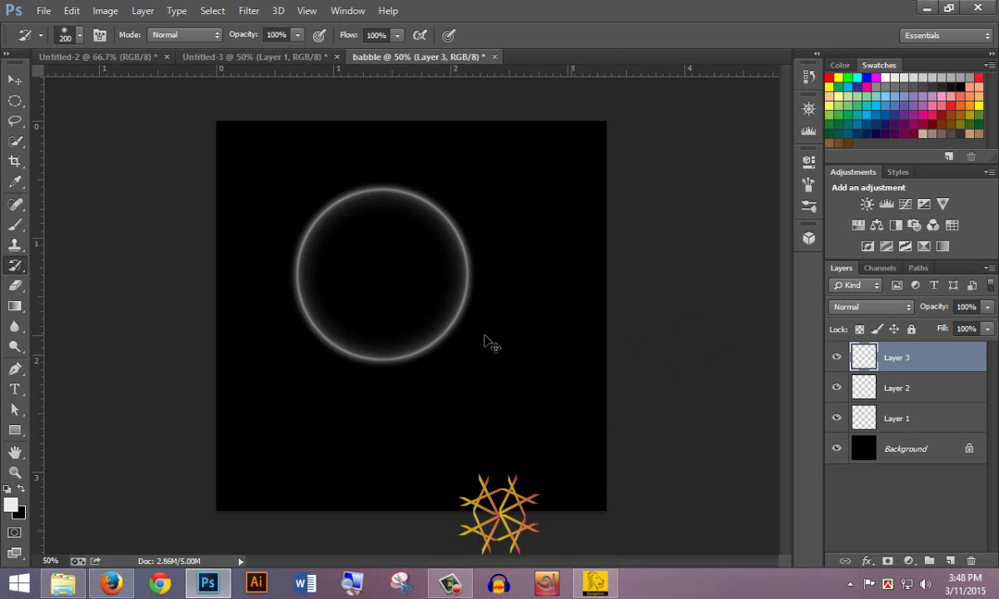
Paint a 250 px soft white glow in the bubble's lower left and add Layer 4
key("bracketright")
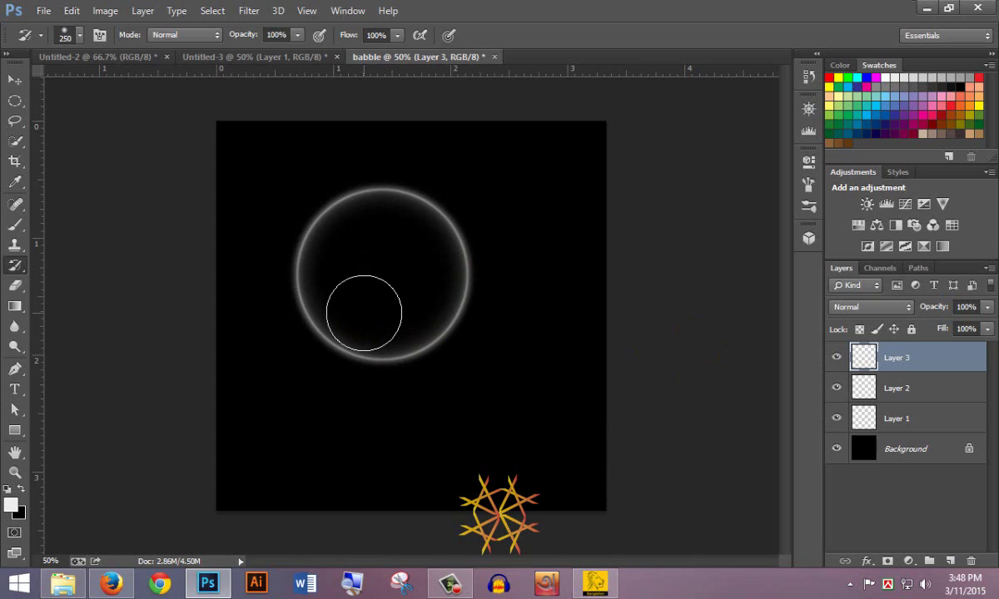
left_click(364, 313)
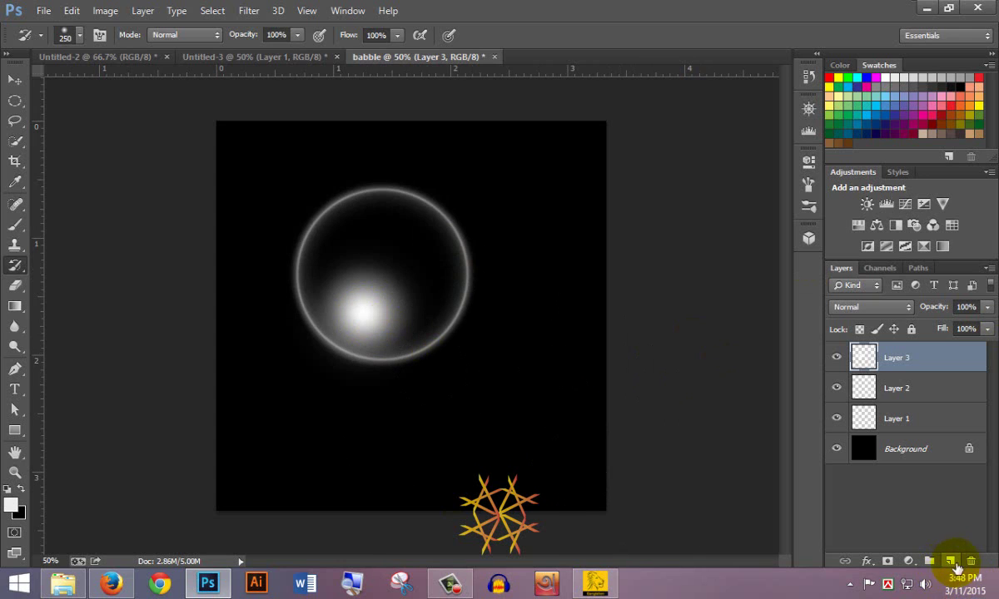
left_click(950, 561)
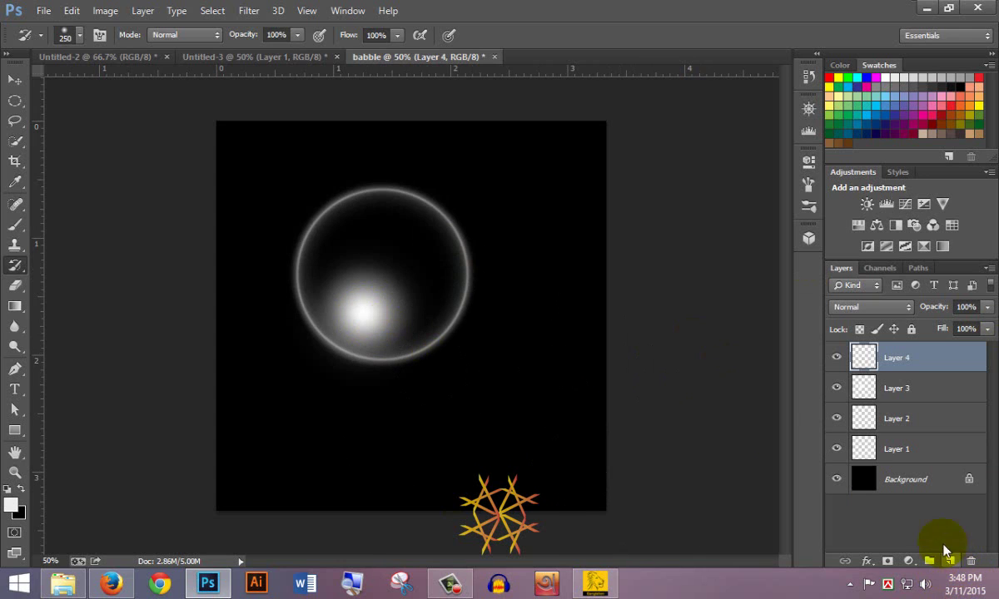
Undo the large glows, then paint 200 px highlights lower-left on Layer 3 and upper-right on a new layer
left_click(420, 242)
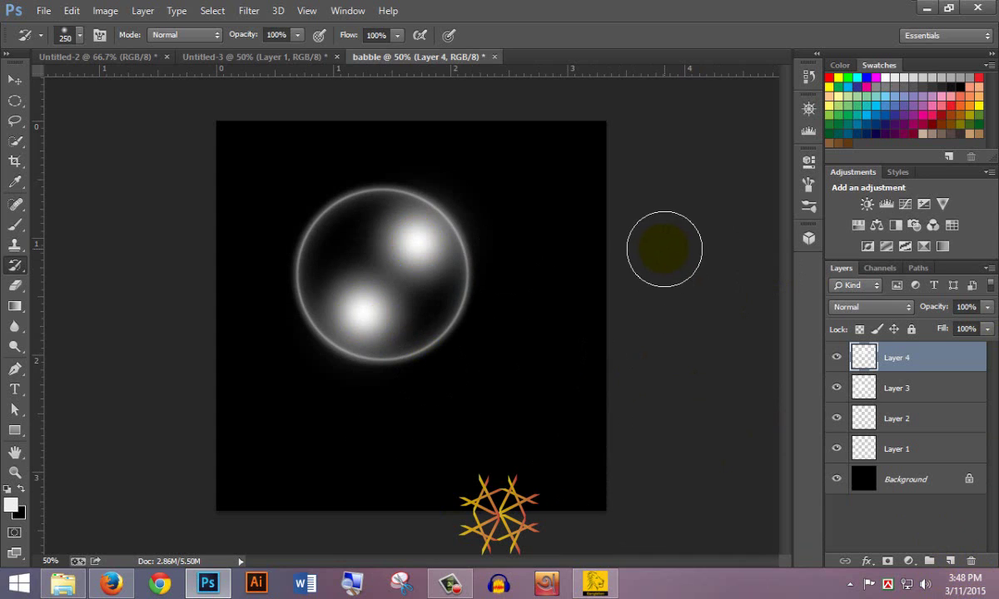
key("Delete")
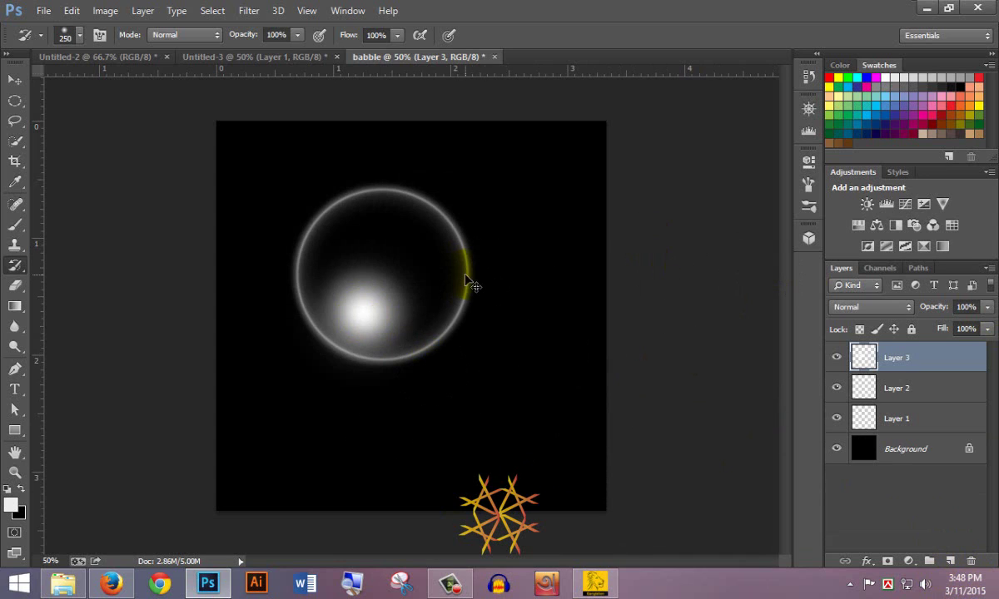
key("ctrl+z")
key("bracketleft")
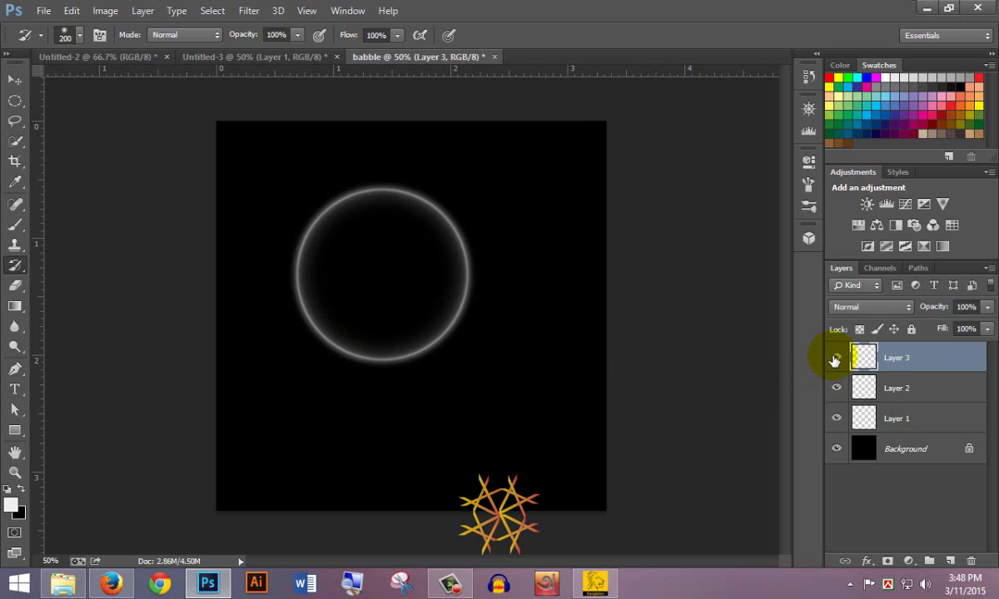
left_click(347, 311)
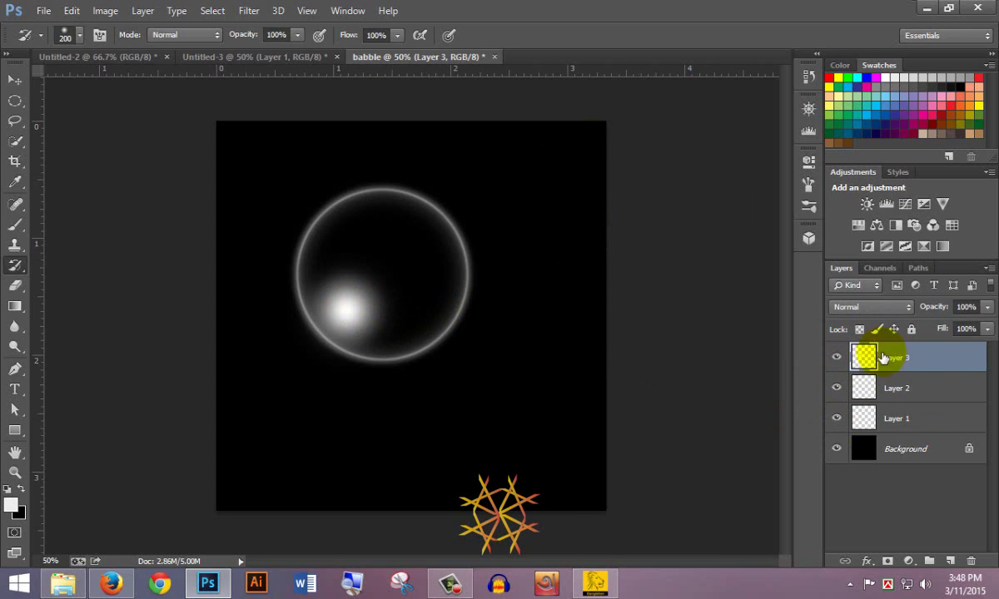
left_click(953, 560)
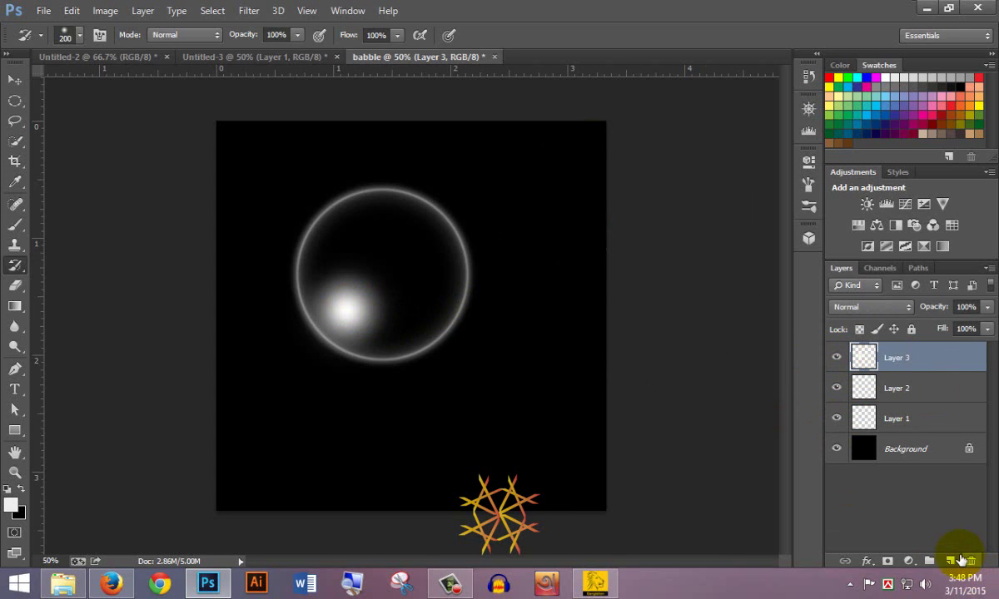
left_click(420, 239)
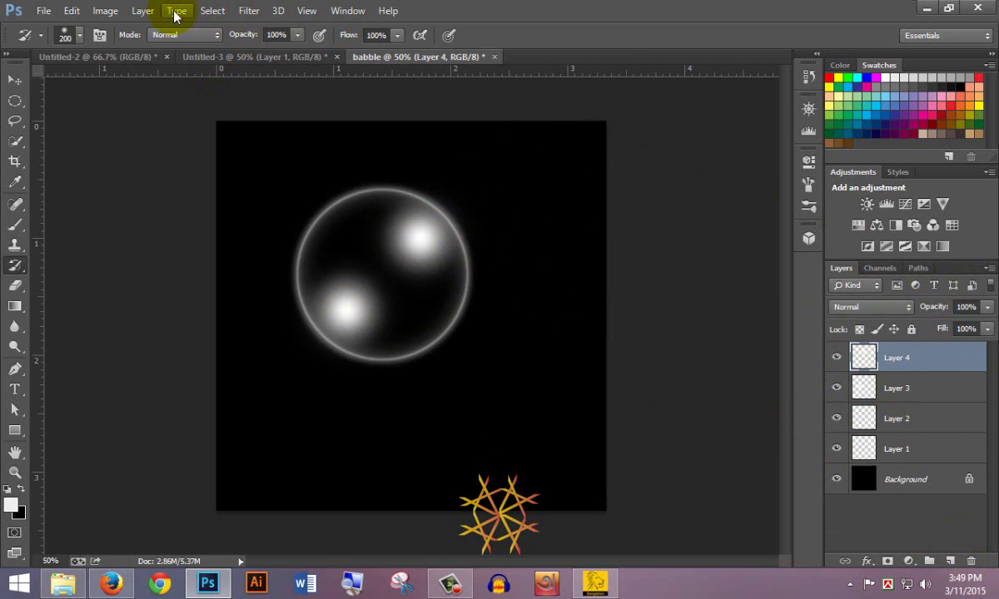
Pinch the upper-right highlight by -56%, deselect, and select Layer 3
left_click(242, 12)
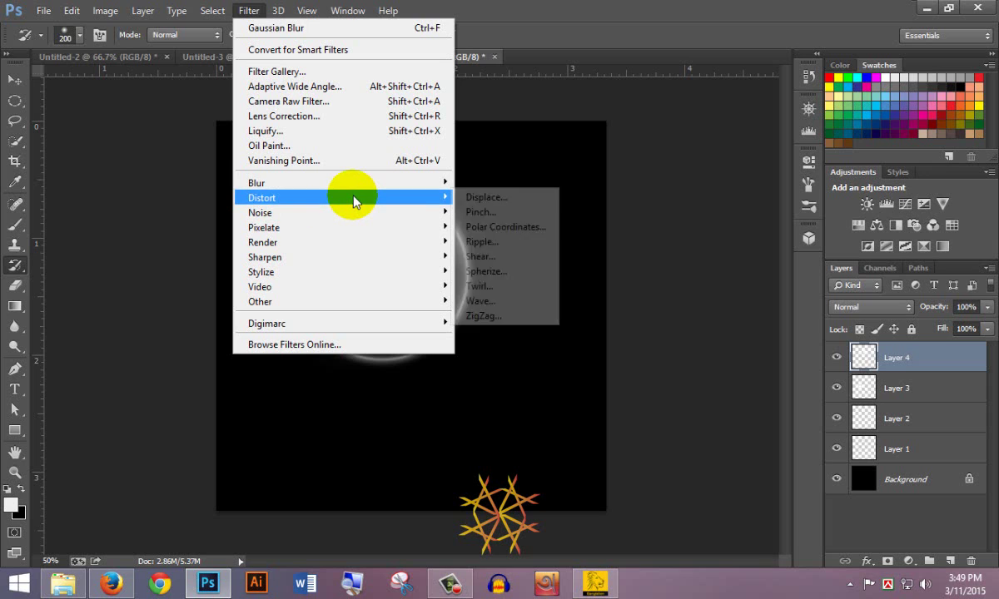
mouse_move(261, 198)
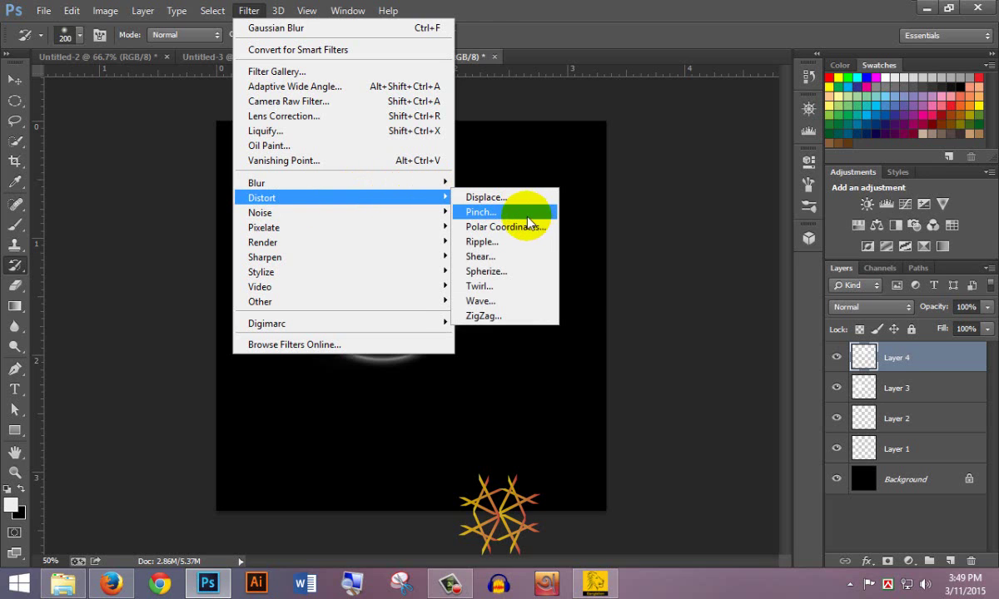
left_click(528, 218)
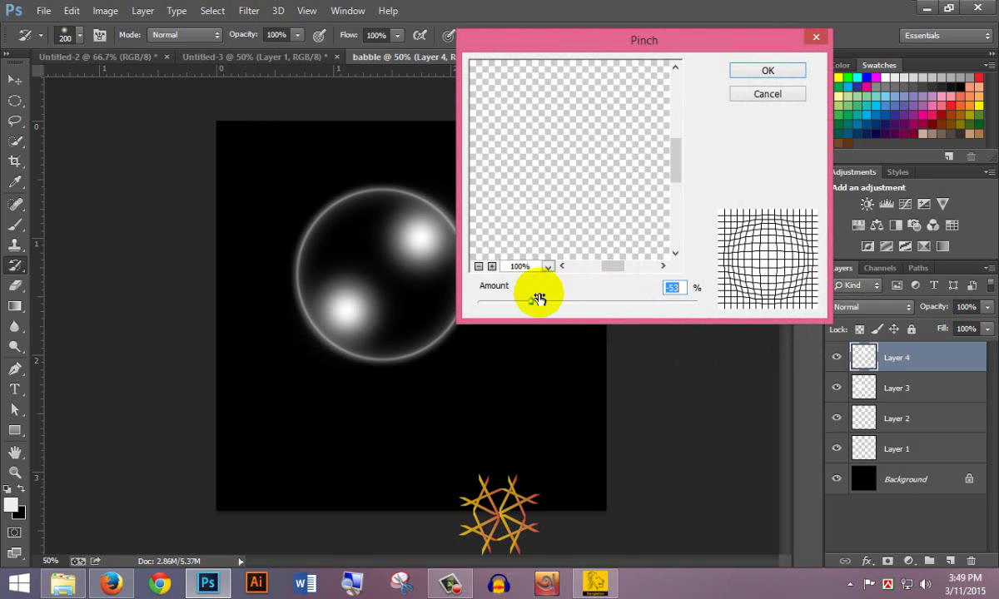
mouse_move(540, 298)
left_mouse_down()
mouse_move(680, 291)
mouse_move(529, 307)
left_mouse_up()
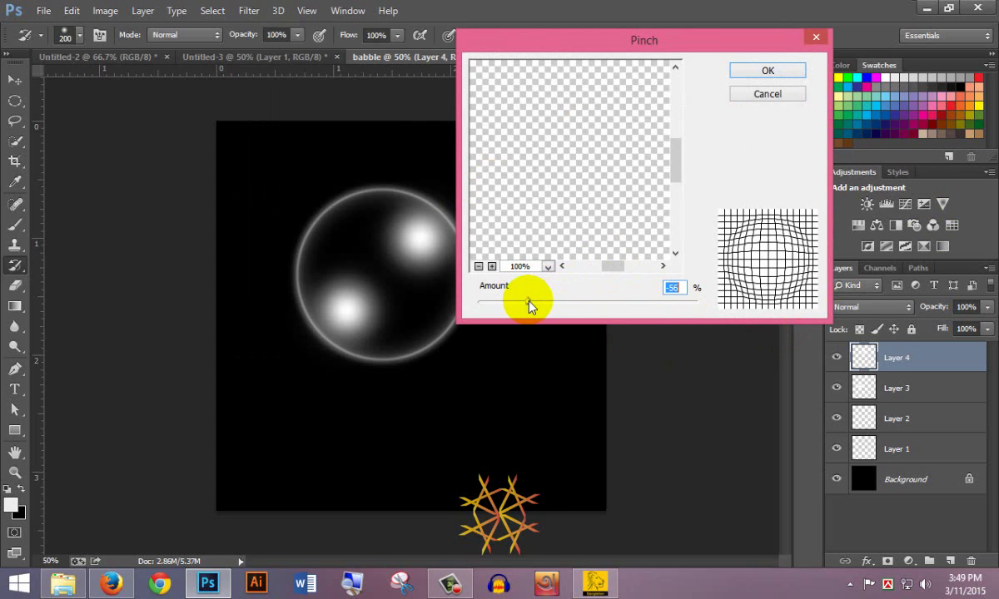
left_click(767, 72)
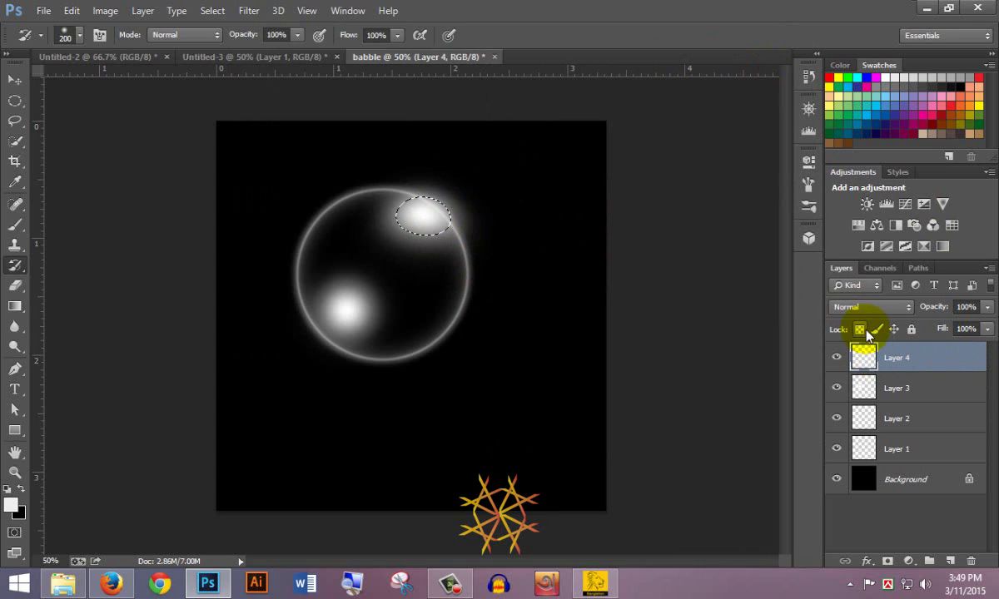
left_click_drag(425, 220, 420, 230)
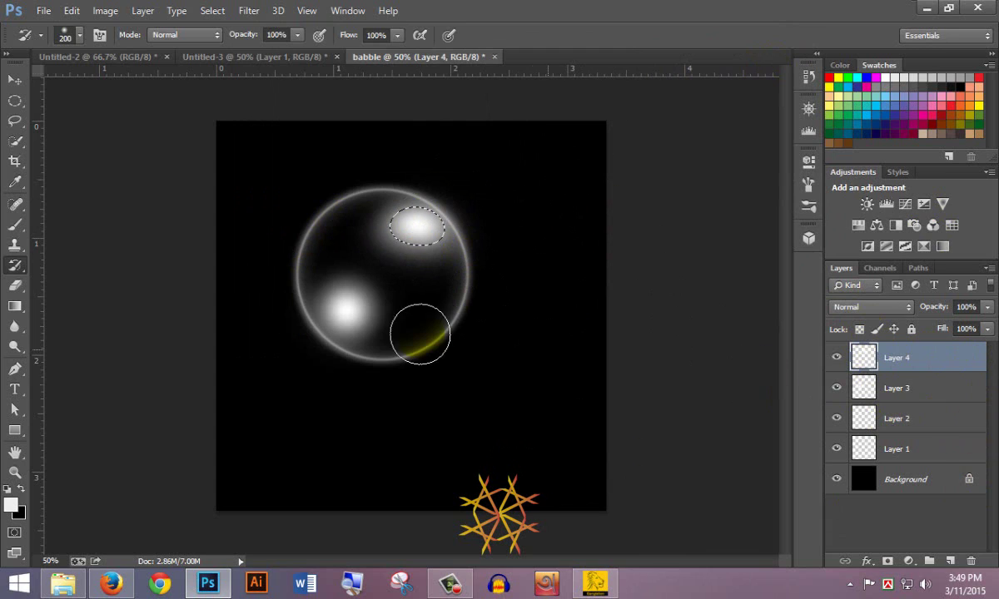
key("ctrl+d")
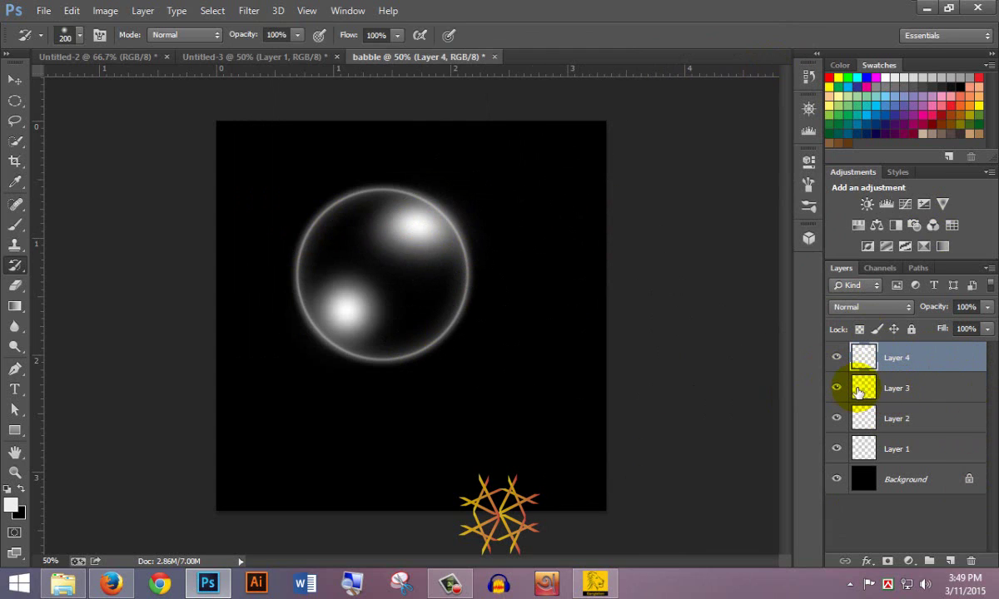
left_click(870, 391)
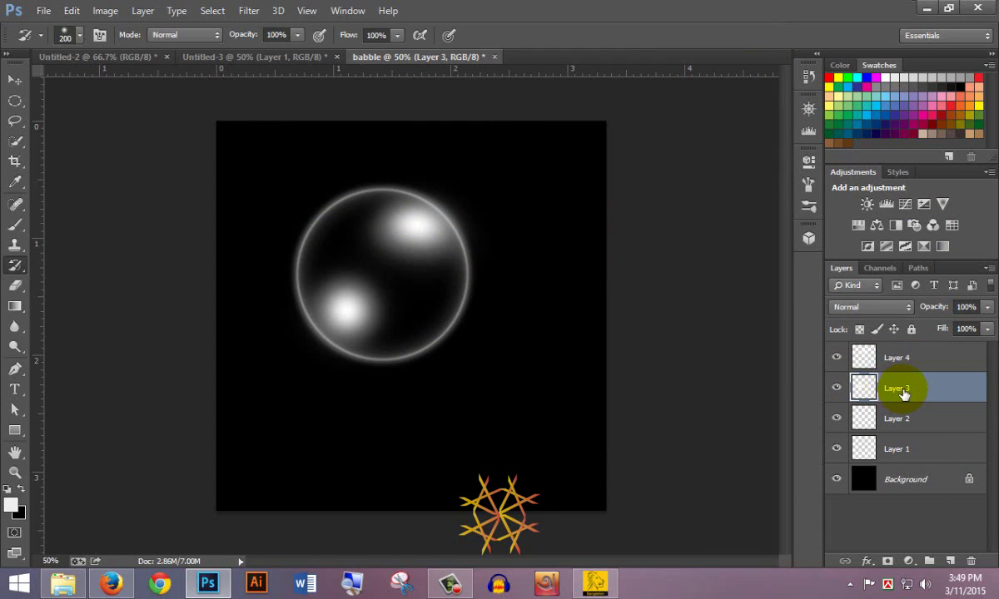
Pinch the lower-left highlight on Layer 3 into an oval at -56%
left_click_drag(350, 290, 393, 305)
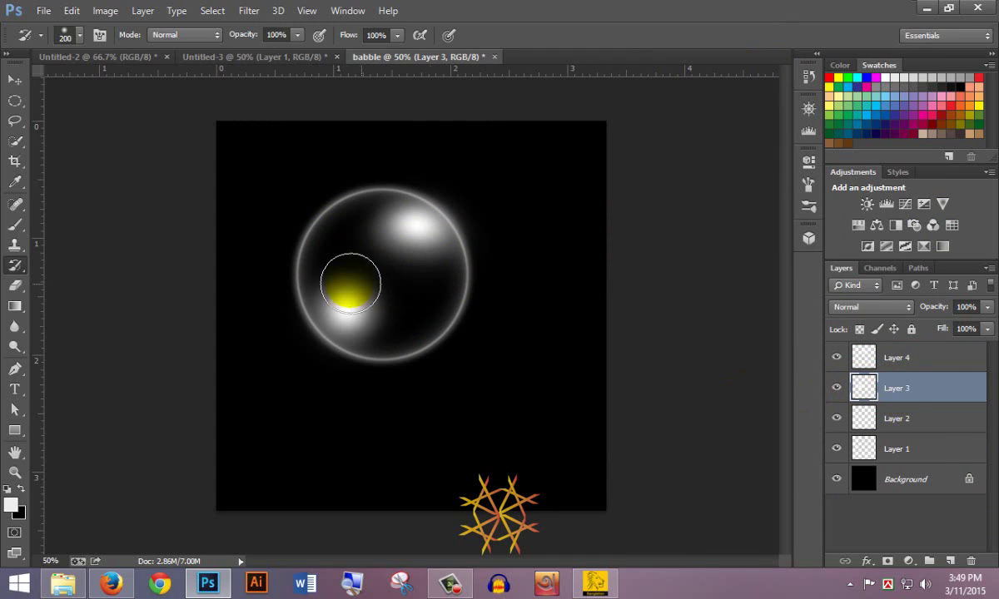
left_click(249, 11)
mouse_move(261, 198)
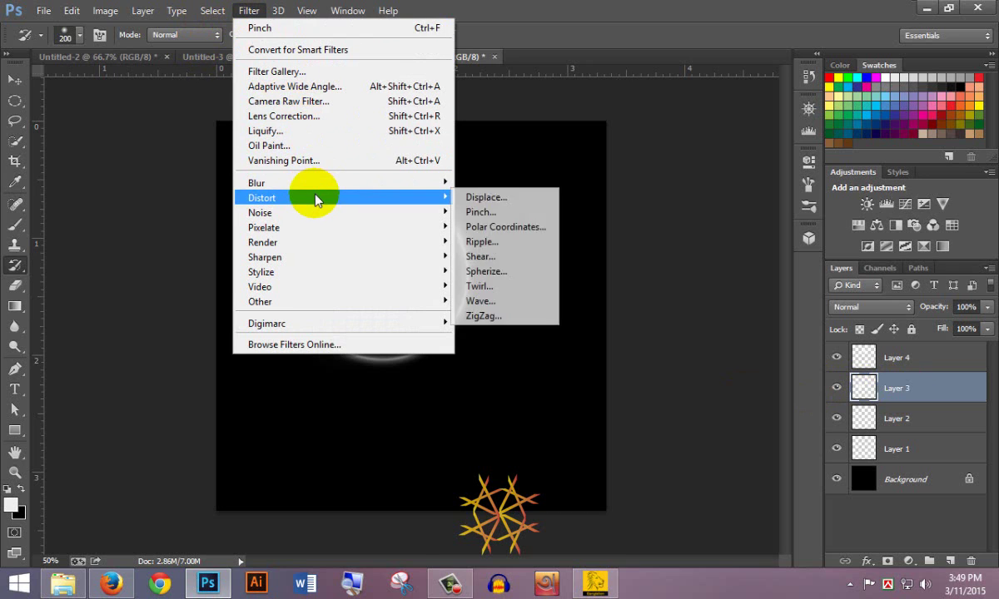
left_click(489, 212)
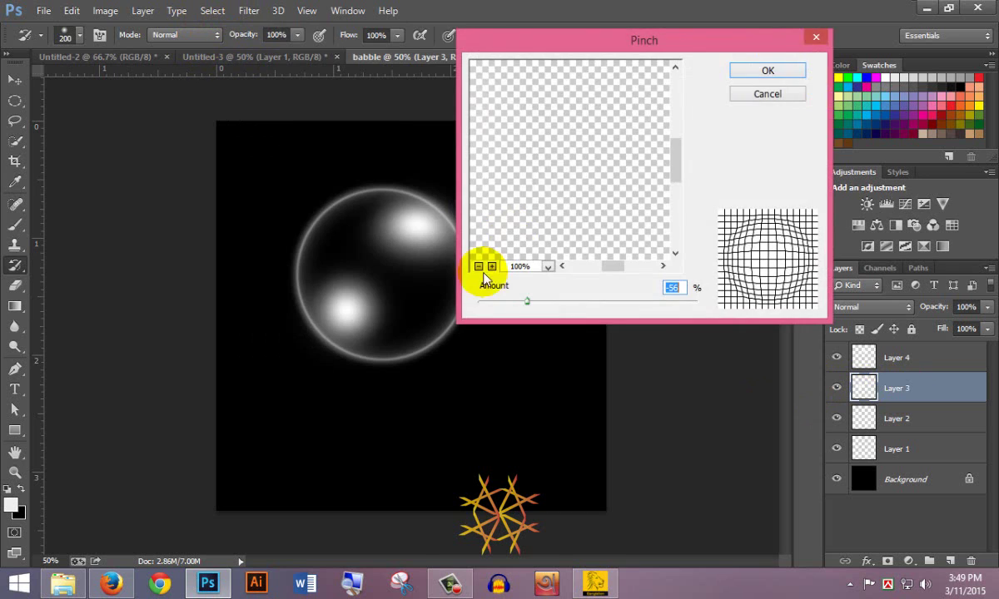
left_click(768, 71)
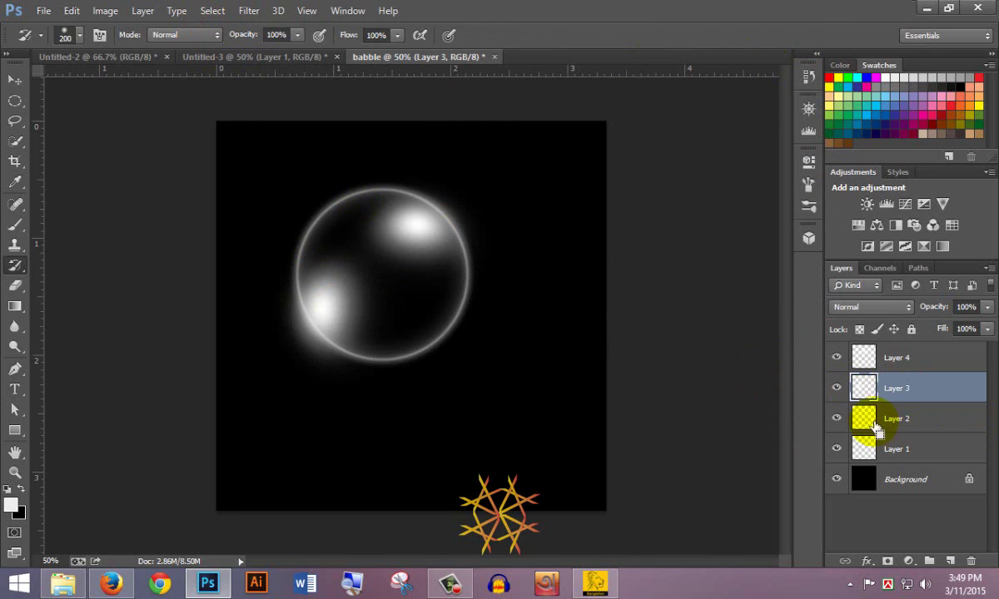
Nudge the lower-left highlight slightly up and right, deselect, and select both highlight layers
left_click(330, 313)
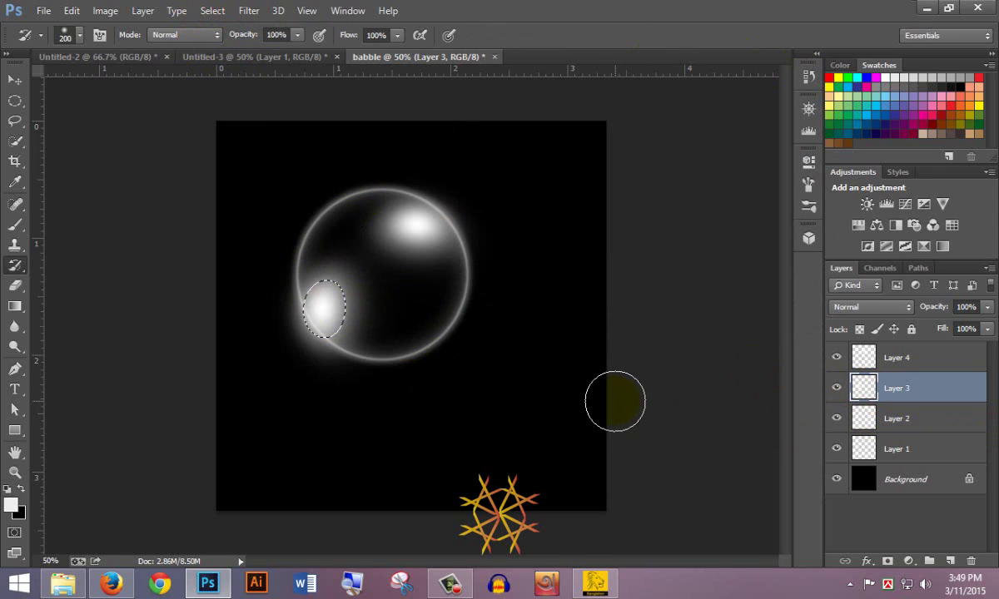
mouse_move(370, 330)
left_mouse_down()
mouse_move(330, 315)
mouse_move(345, 310)
left_mouse_up()
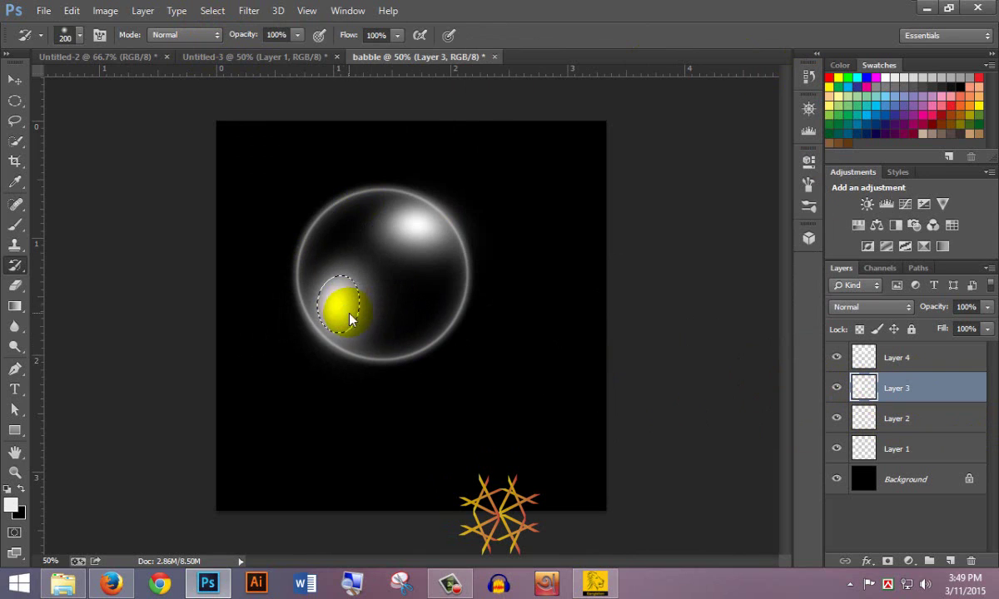
key("ctrl+shift+u")
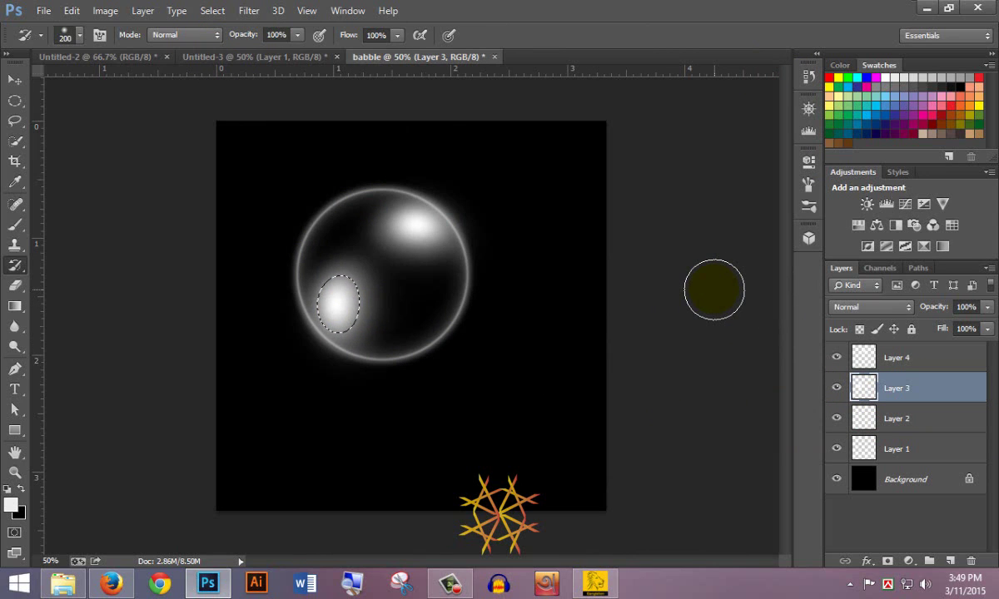
key("ctrl+d")
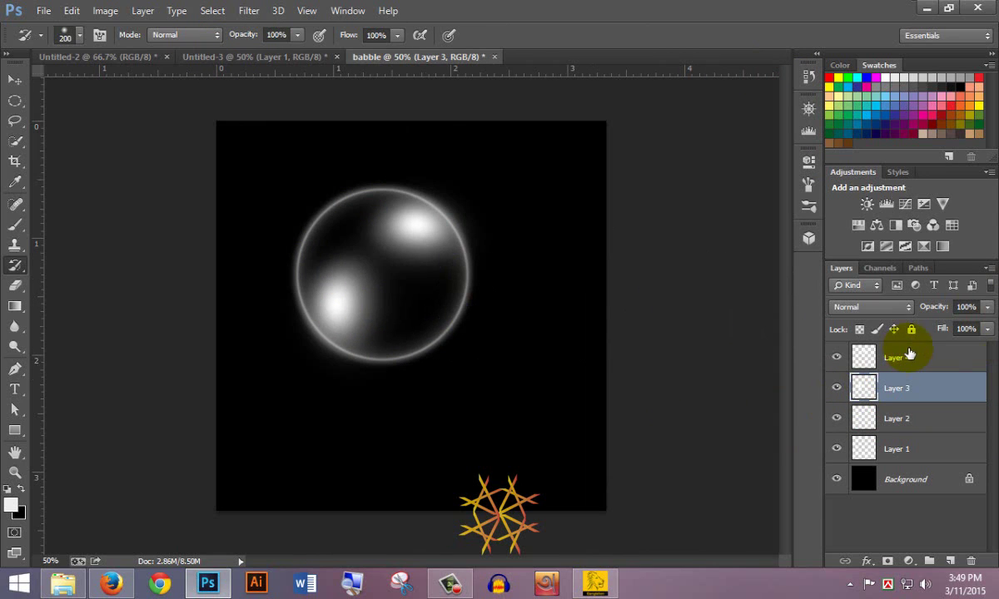
left_click(910, 355, "shift")
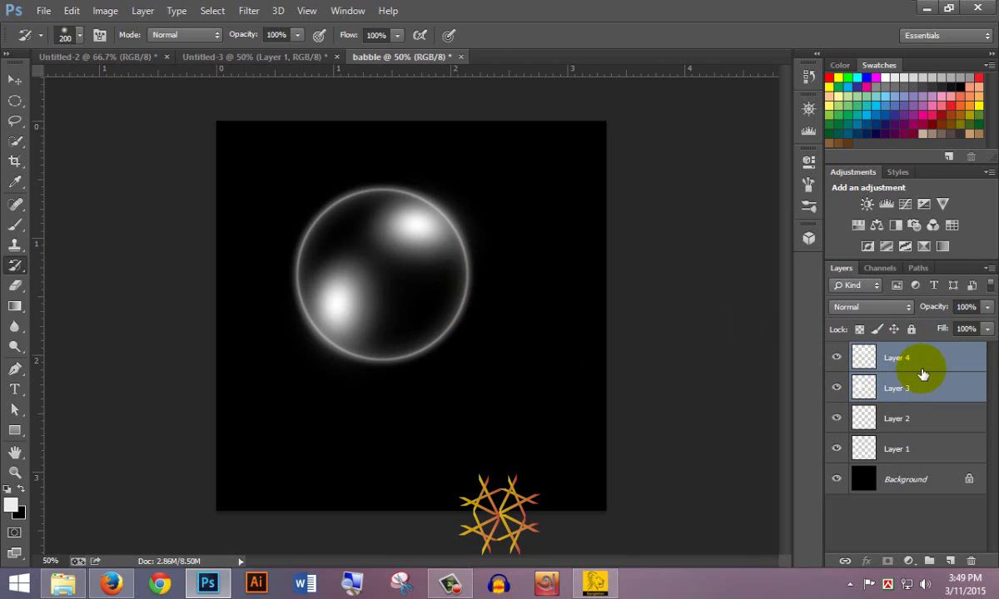
Merge highlight Layers 3 and 4 at 60% opacity and add an empty Layer 5
key("ctrl+e")
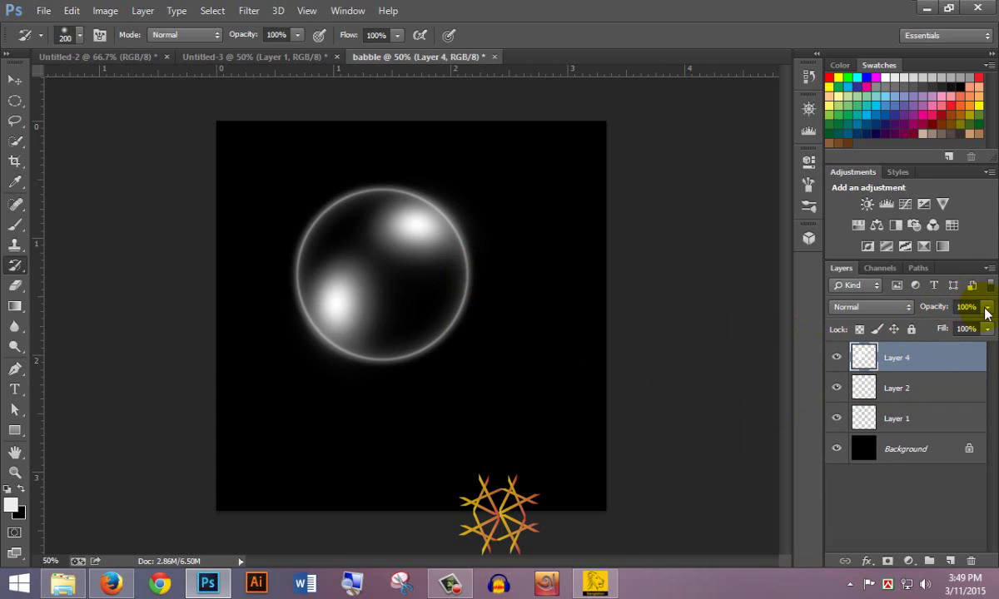
left_click(986, 307)
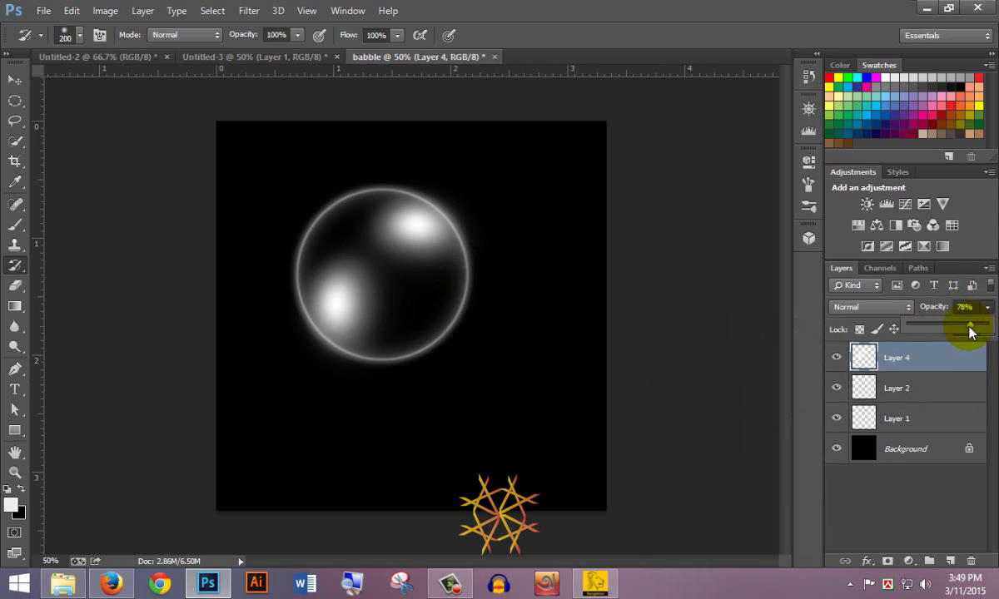
left_click_drag(969, 332, 958, 332)
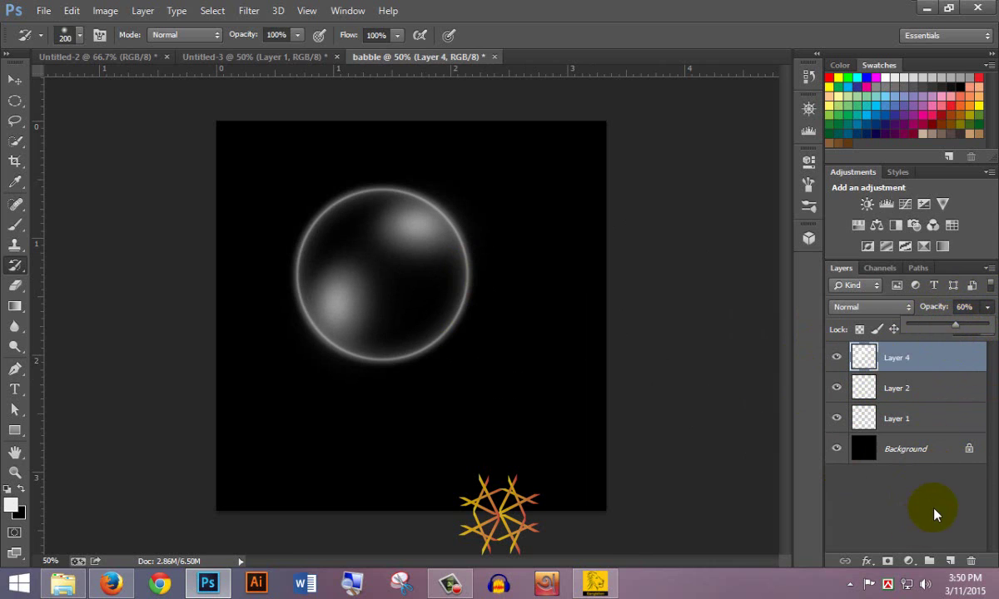
left_click(914, 462)
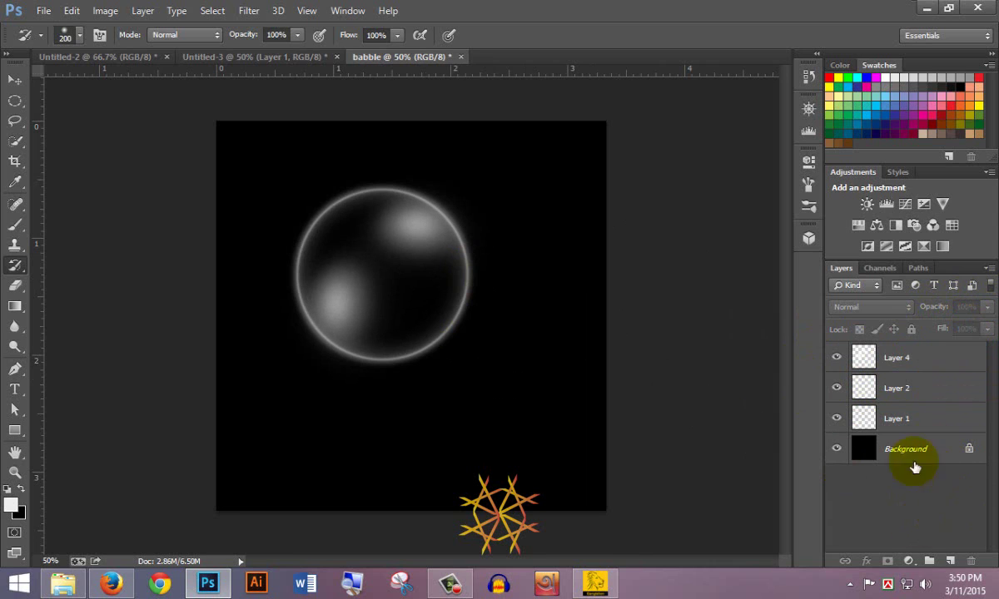
left_click(942, 359)
left_click(950, 561)
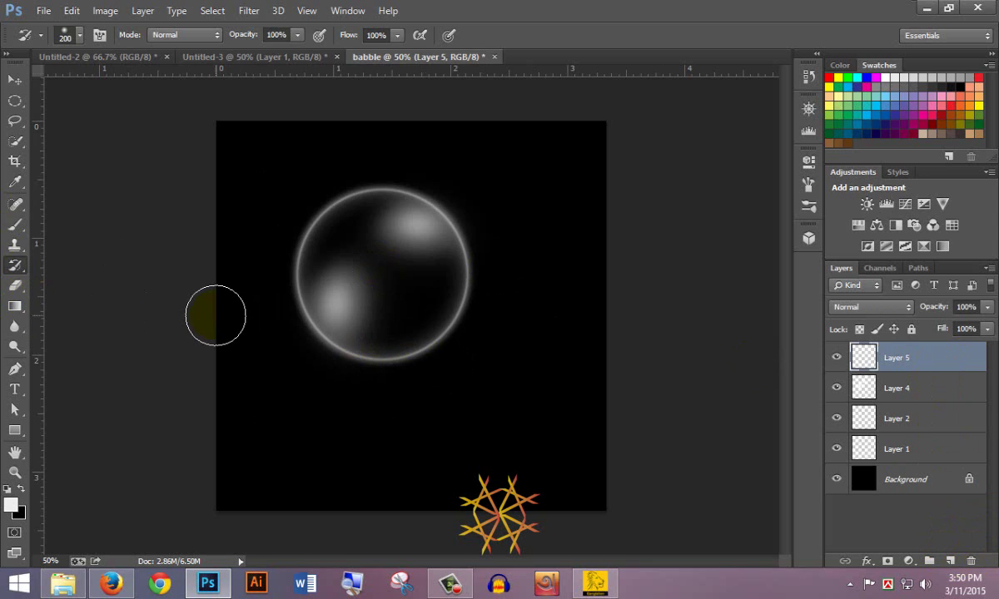
Brighten the lower-left highlight into an oval with a smaller brush, undoing the upper-right stroke
key("bracketleft")
key("bracketleft")
key("bracketleft")
key("bracketleft")
key("bracketleft")
key("bracketleft")
left_click(330, 304)
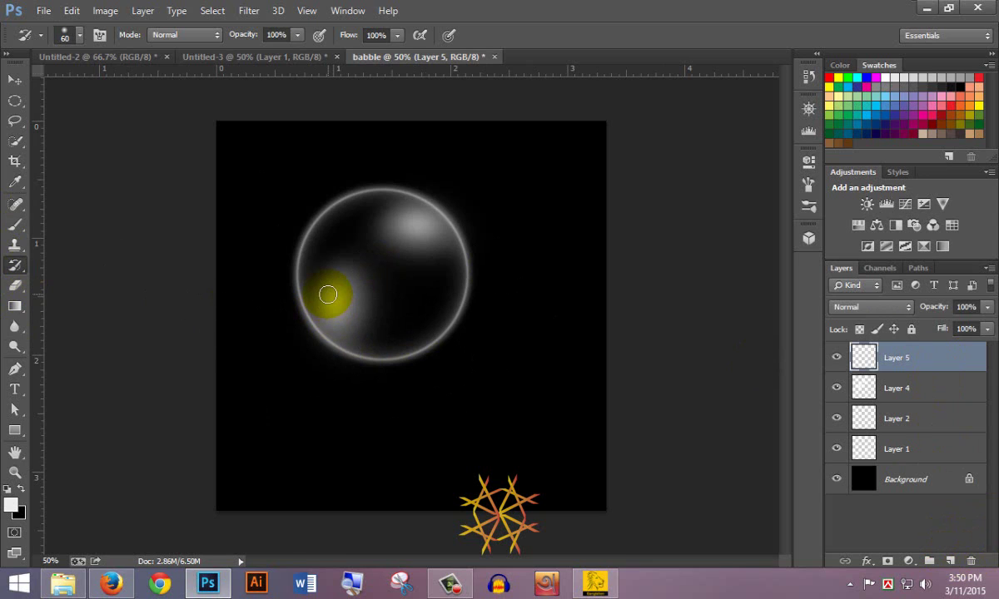
left_click_drag(330, 287, 333, 291)
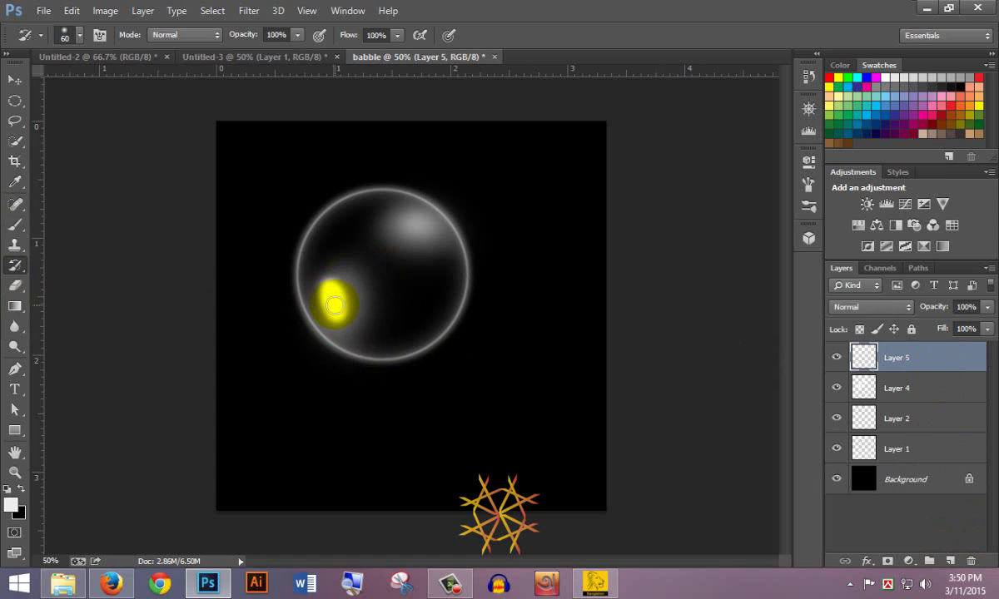
left_click_drag(332, 291, 334, 307)
mouse_move(405, 218)
left_mouse_down()
mouse_move(424, 233)
mouse_move(412, 228)
left_mouse_up()
key("ctrl+z")
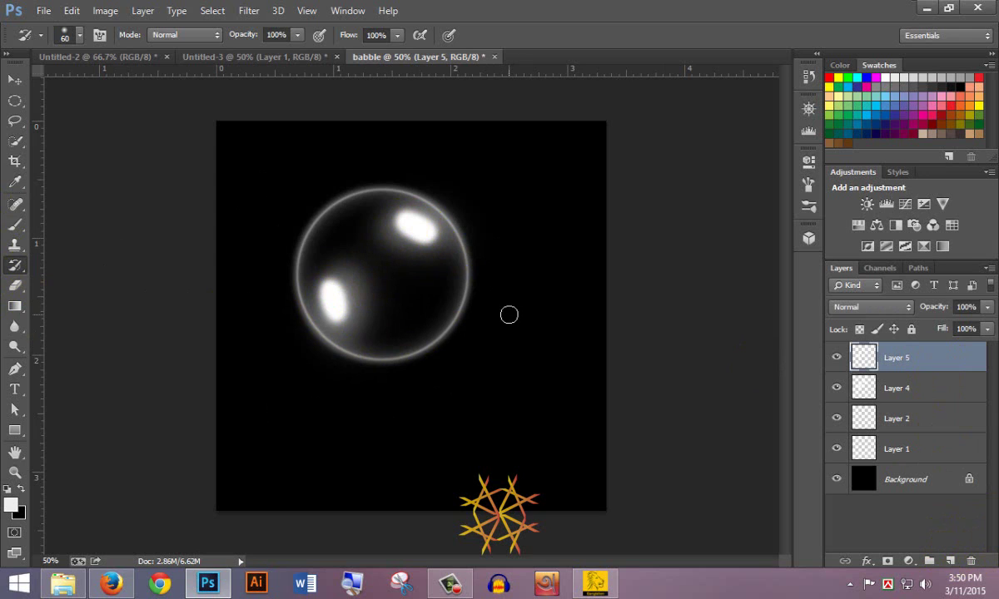
Apply a Gaussian Blur of about 9.8 px radius to soften the highlights
left_click(249, 10)
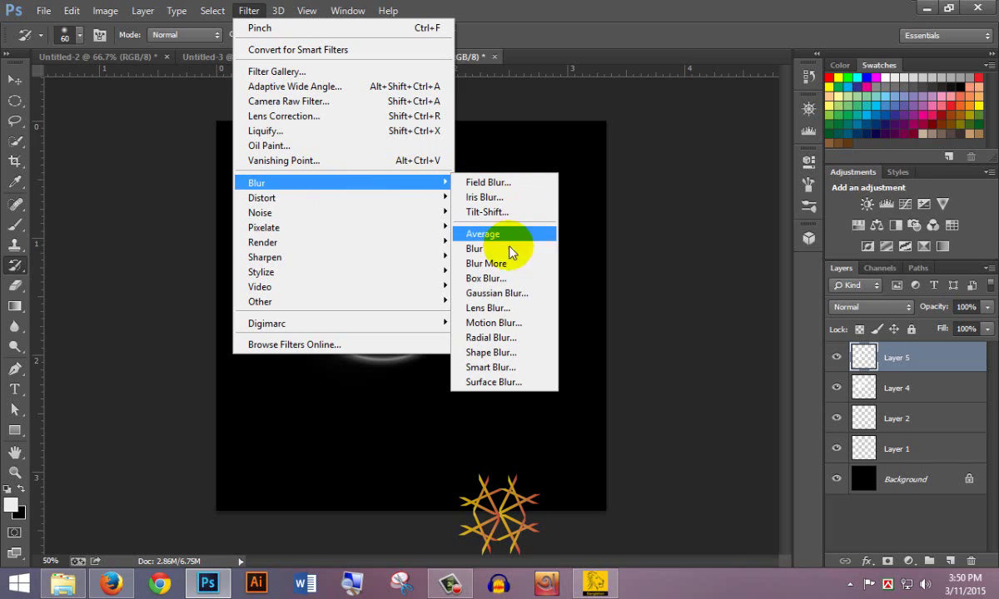
mouse_move(256, 182)
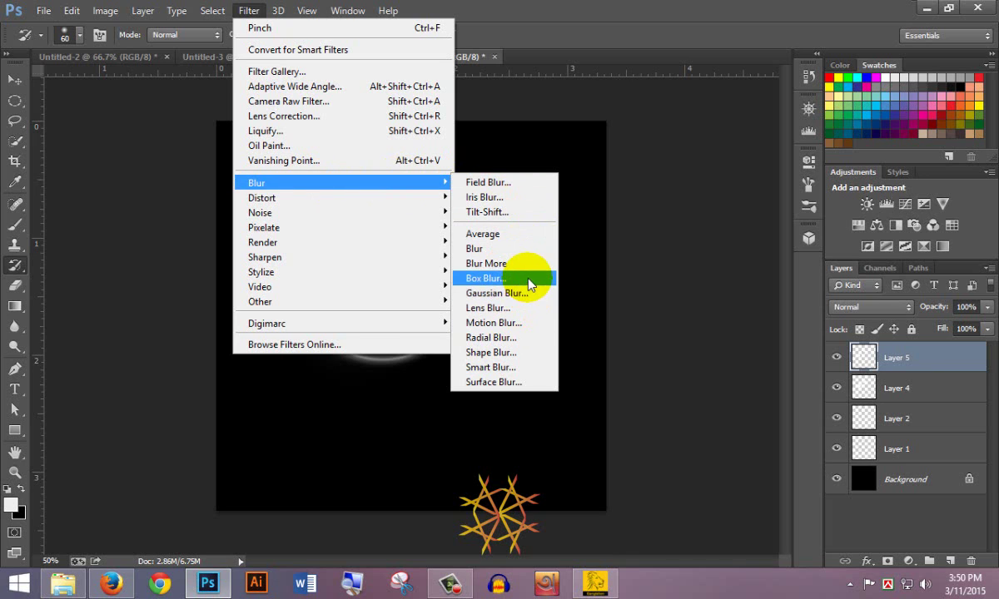
left_click(525, 293)
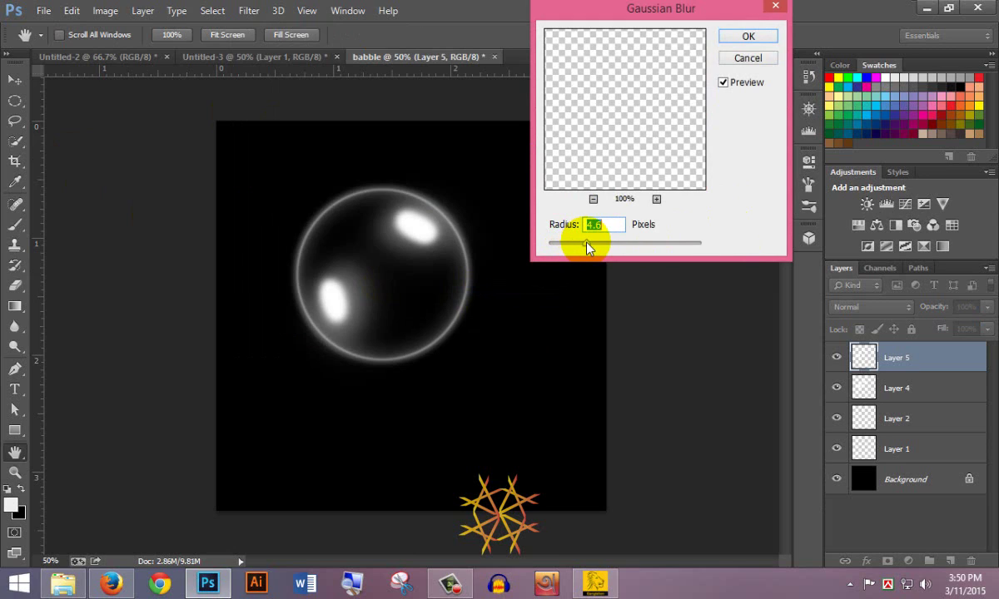
left_click_drag(585, 246, 596, 246)
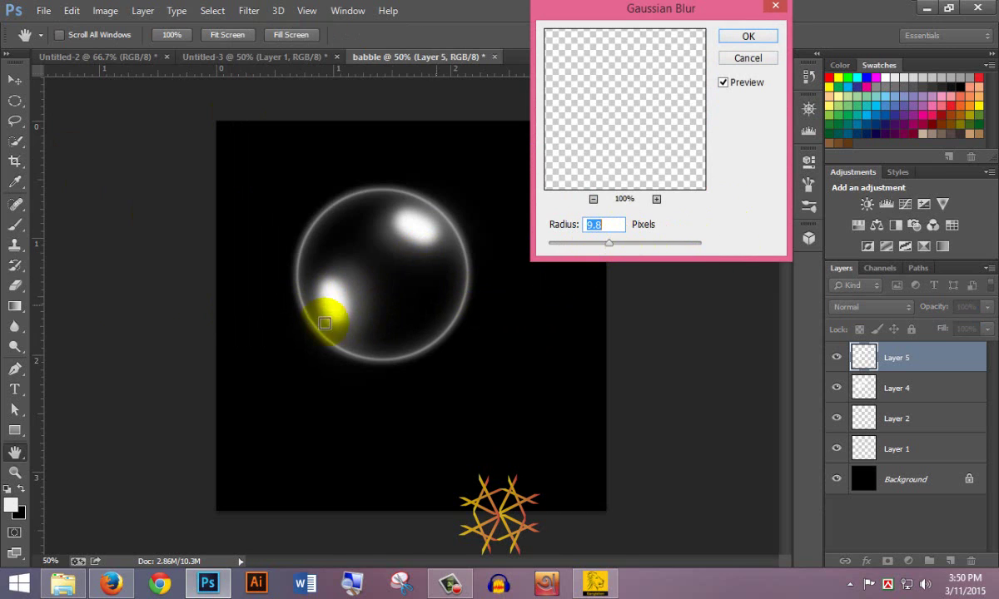
left_click(749, 36)
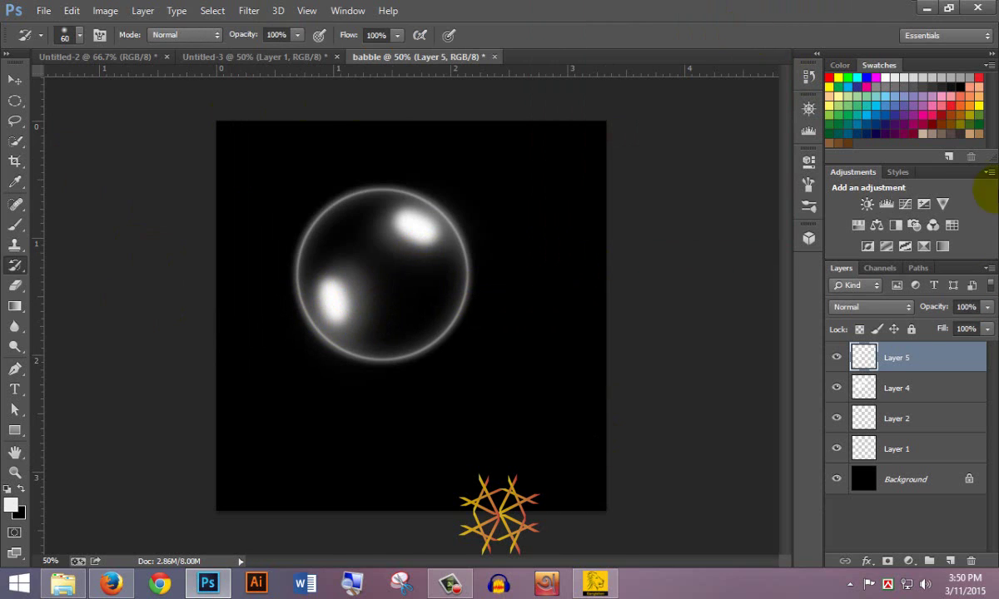
On a new layer, load the babble channel as the bubble outline selection
left_click(951, 562)
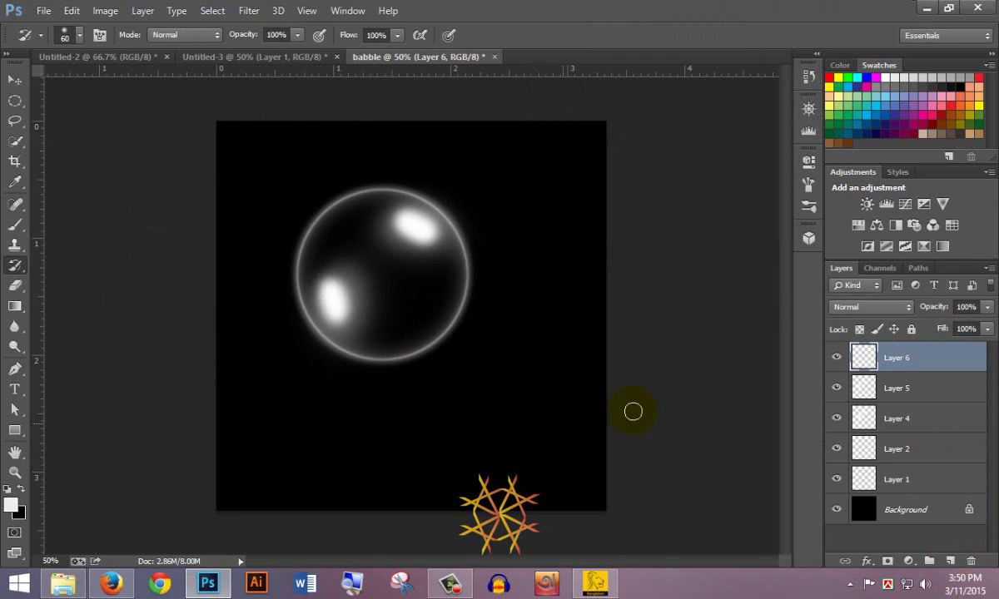
left_click(212, 11)
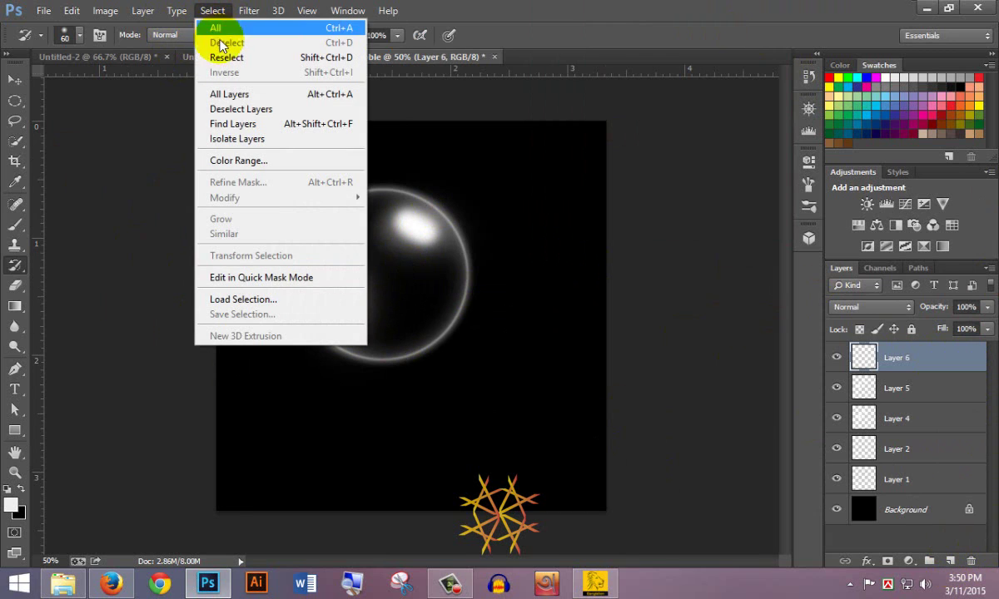
left_click(241, 300)
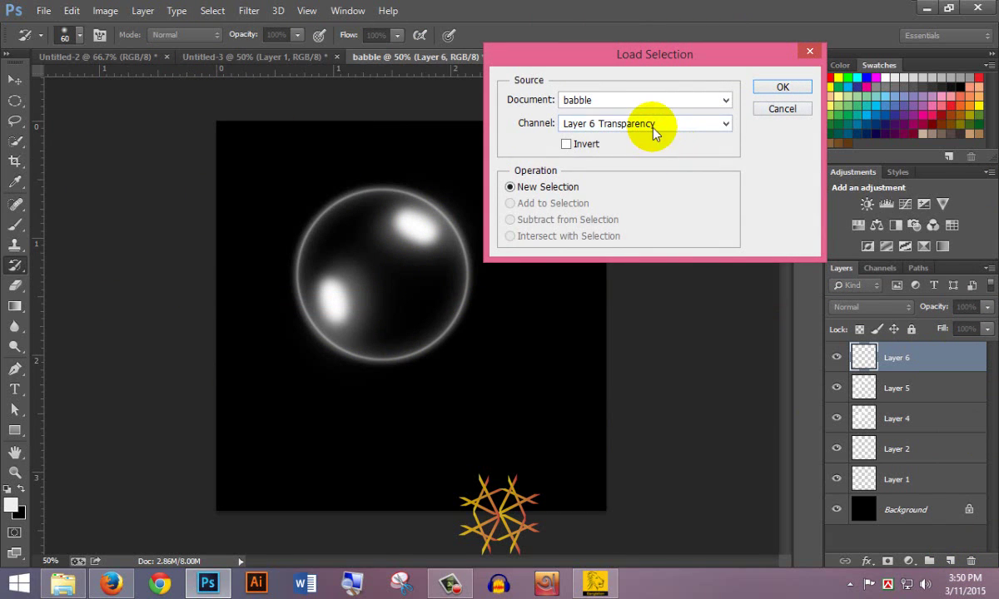
left_click(653, 125)
left_click(631, 164)
left_click(796, 88)
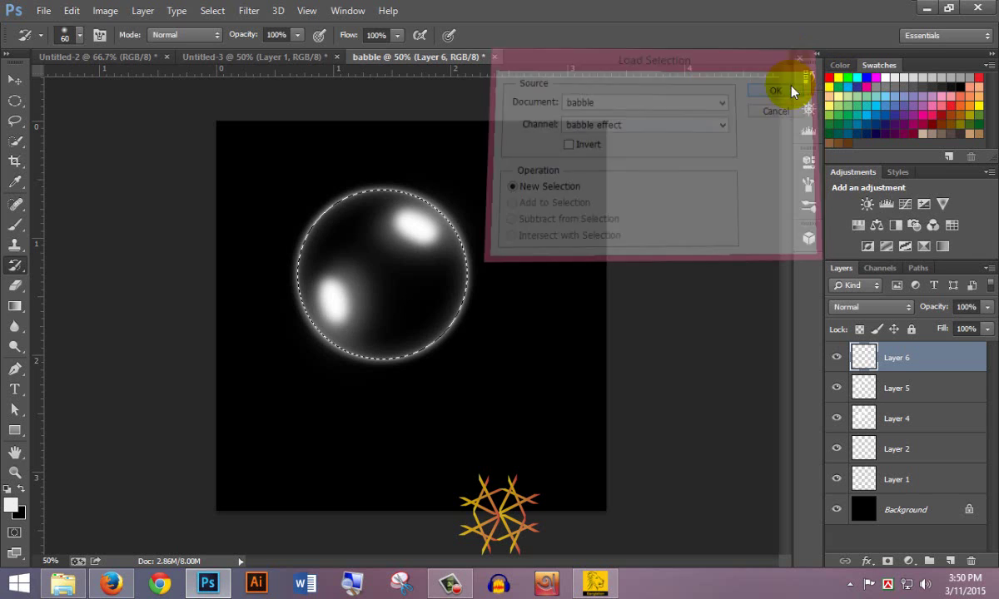
Stroke the bubble selection with a 21 px white line
left_click(71, 10)
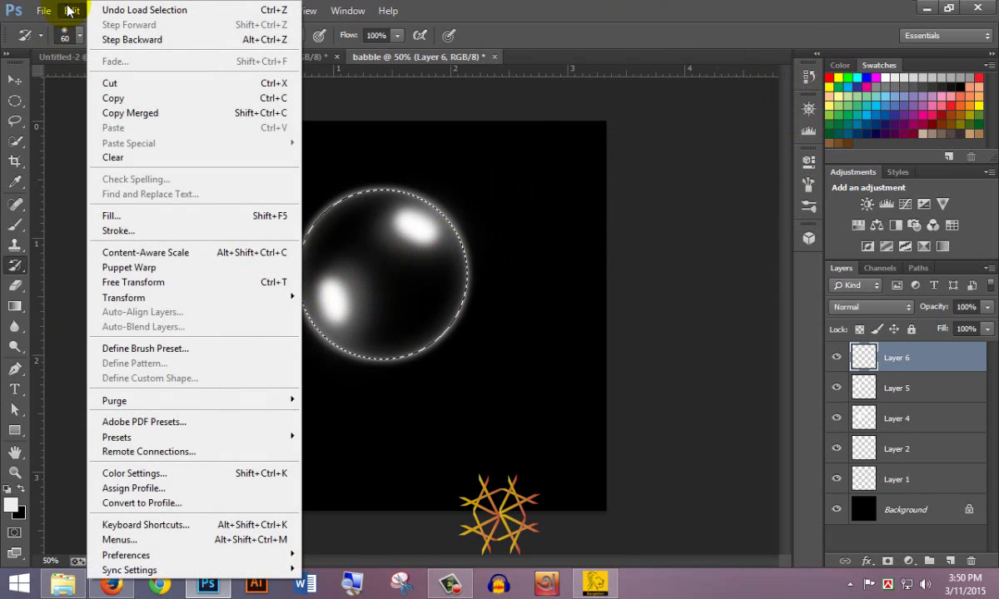
left_click(201, 230)
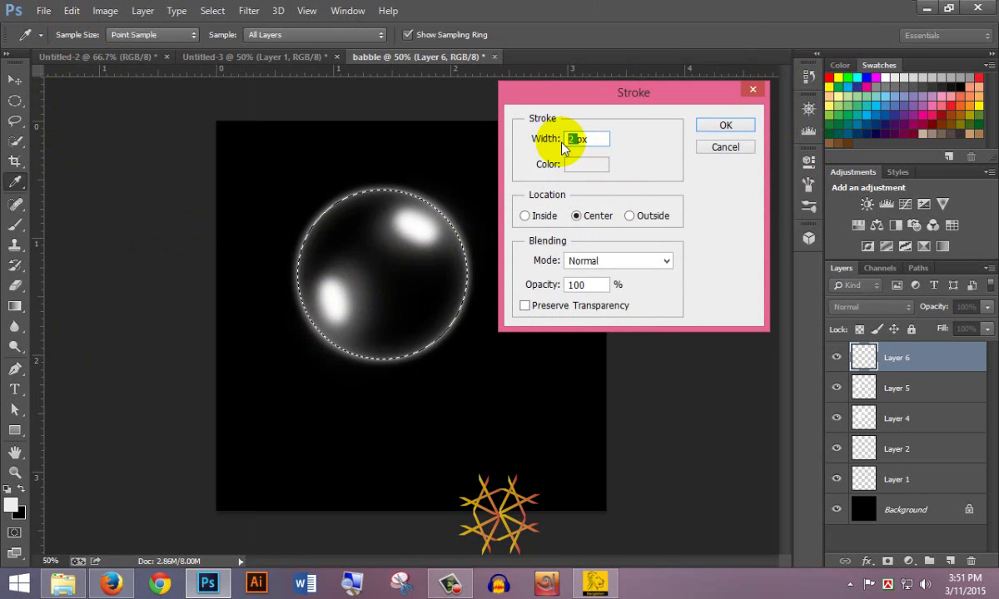
type("21")
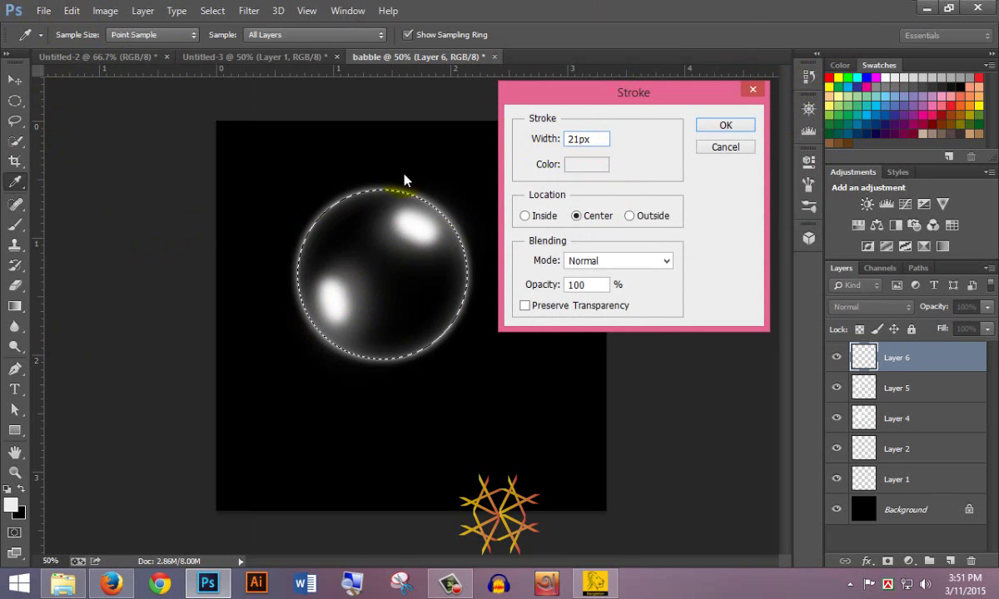
left_click(725, 125)
key("y")
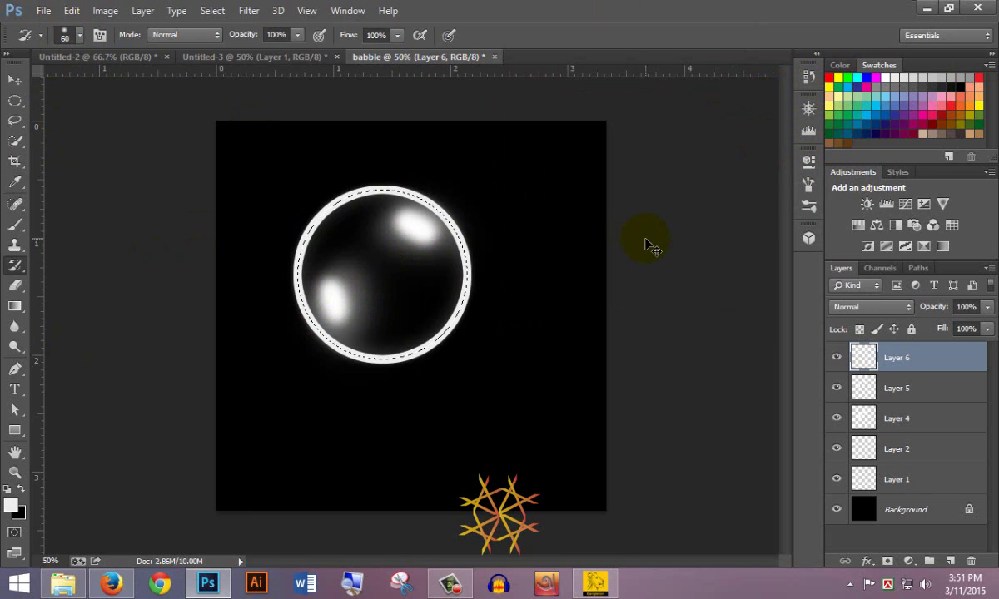
Blur the white ring with a Gaussian Blur of about 16.8 px
left_click(249, 11)
mouse_move(257, 182)
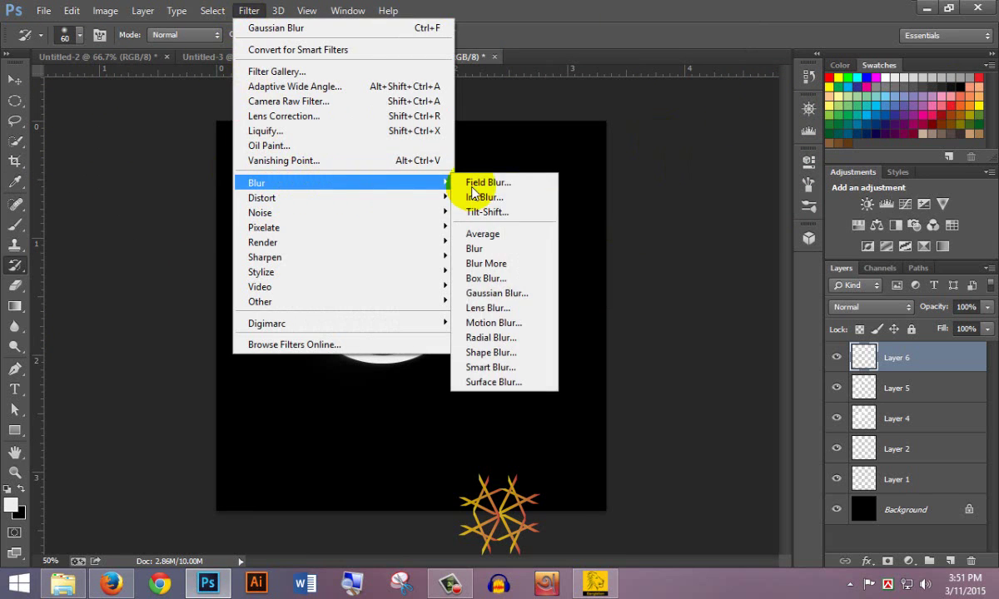
left_click(525, 293)
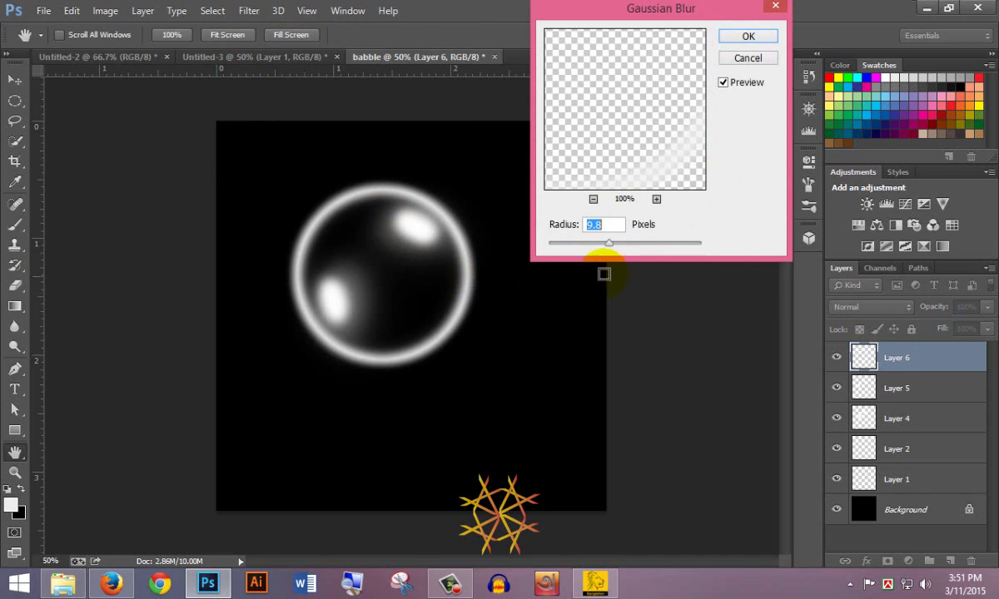
left_click_drag(613, 244, 620, 243)
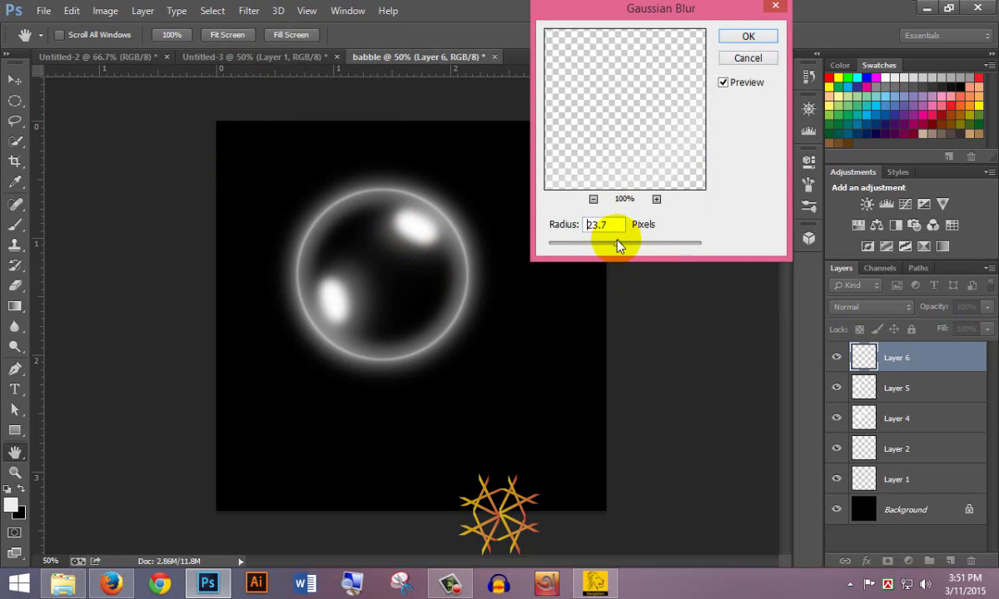
left_click_drag(618, 241, 613, 242)
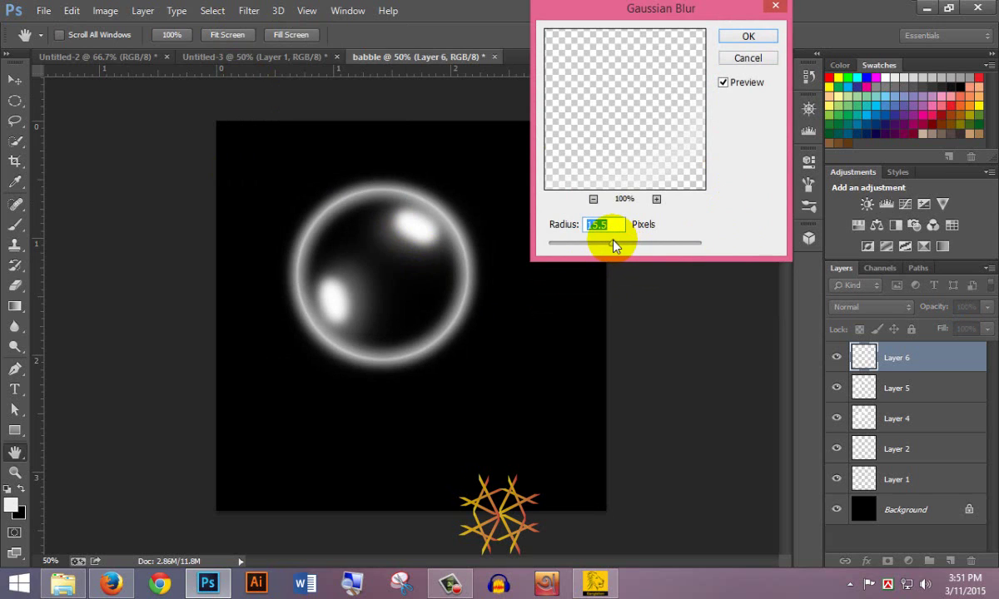
left_click(746, 38)
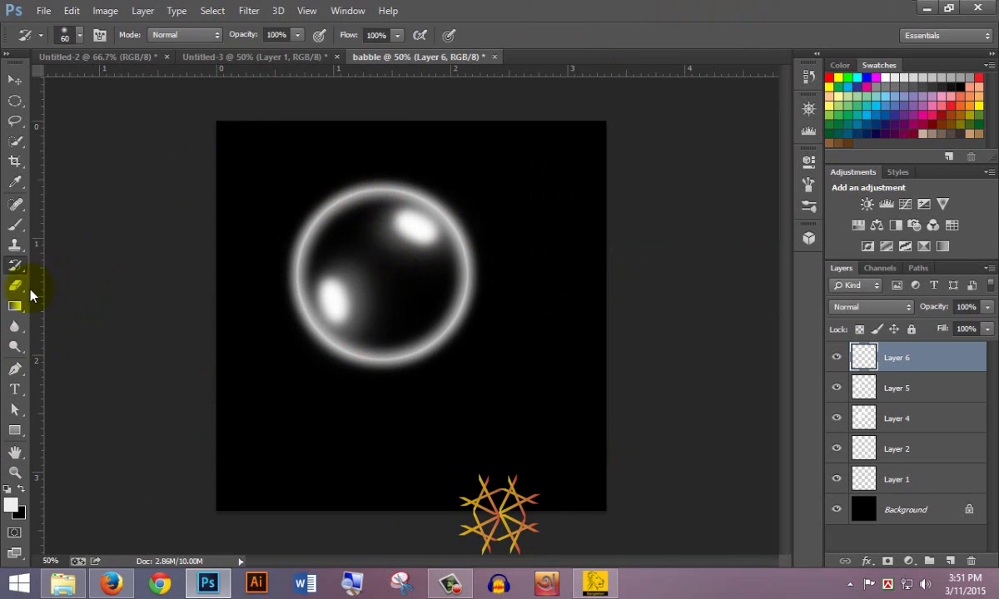
Erase sections of the glow ring along the bubble's top, right and top-left with a soft 80 px eraser
left_click(15, 286)
left_click(63, 281)
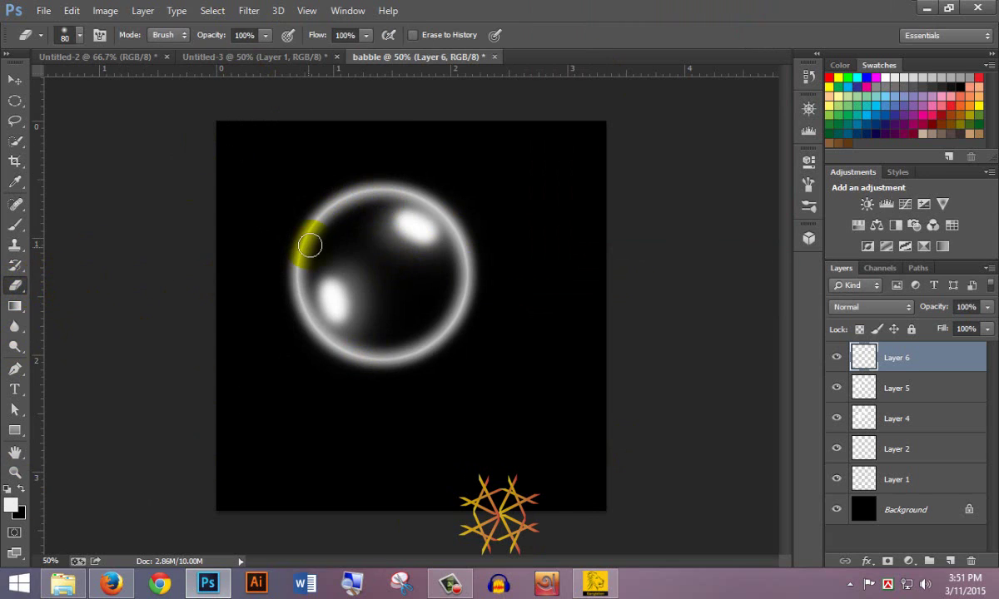
left_click(78, 37)
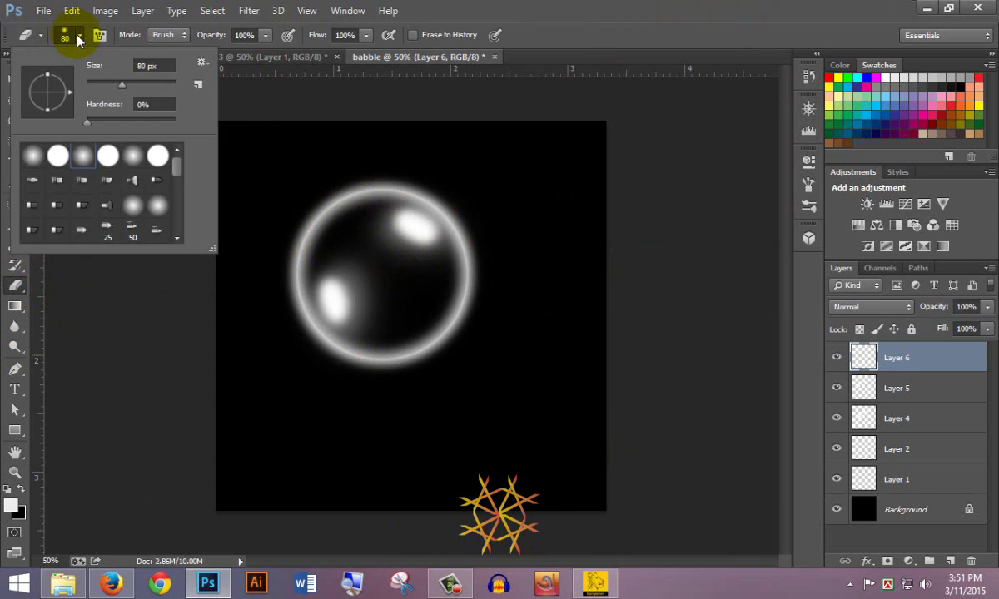
left_click(537, 17)
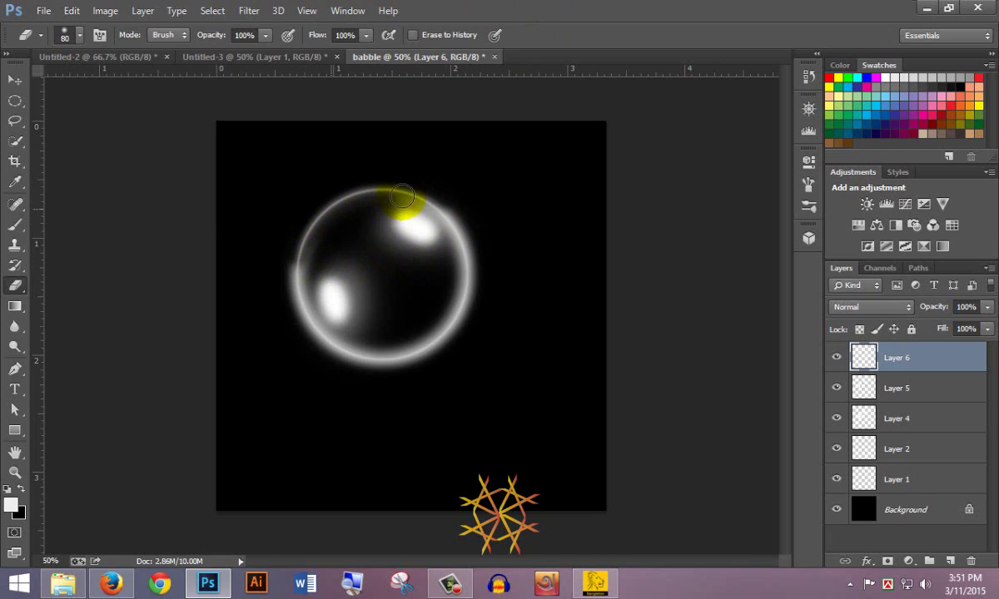
left_click_drag(402, 196, 463, 238)
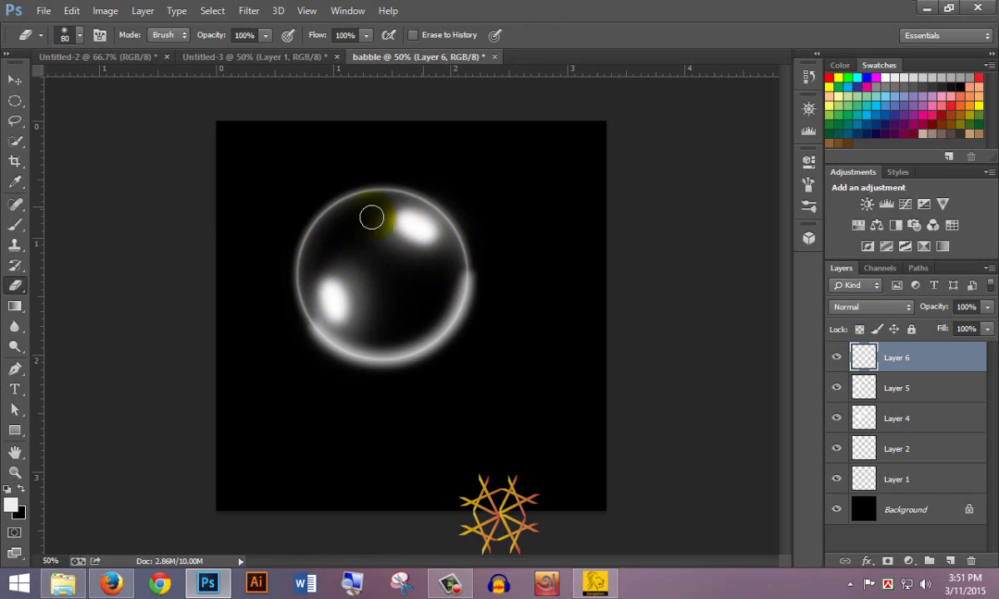
left_click_drag(453, 263, 323, 296)
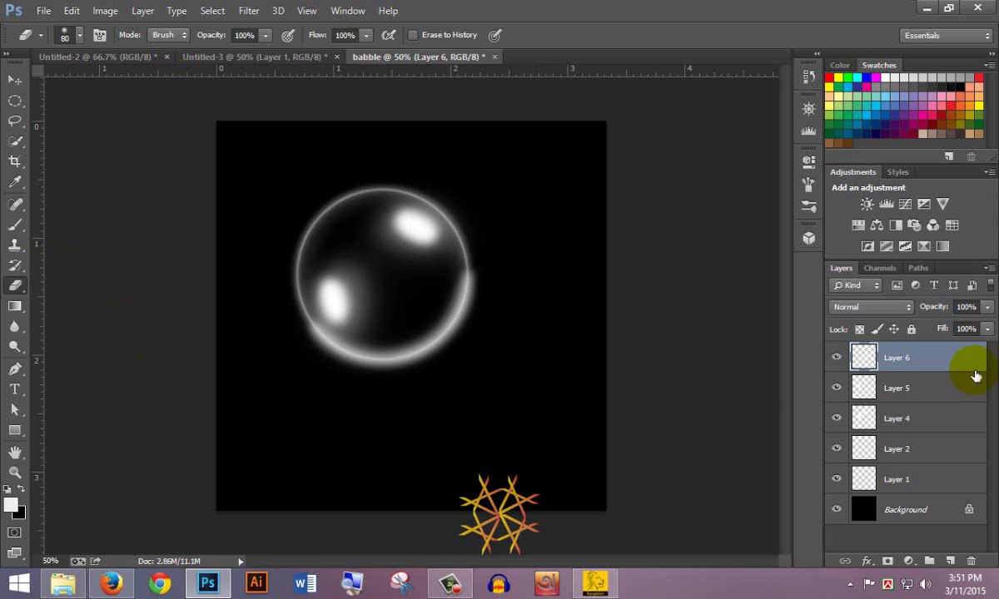
On a new Layer 7, paint a soft white glow in the bubble's centre with a 400 px soft round brush
left_click(950, 563)
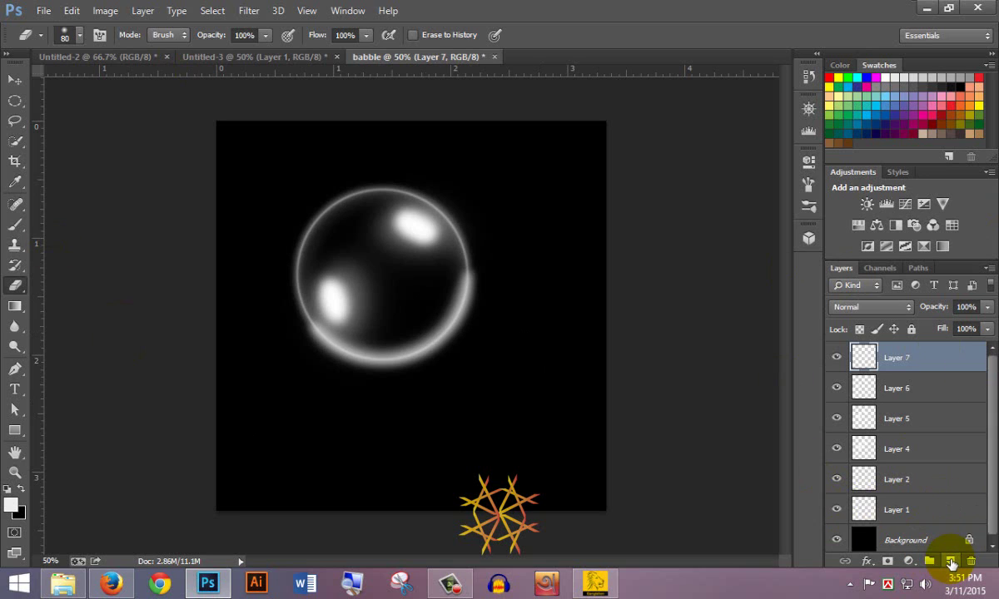
left_click(16, 226)
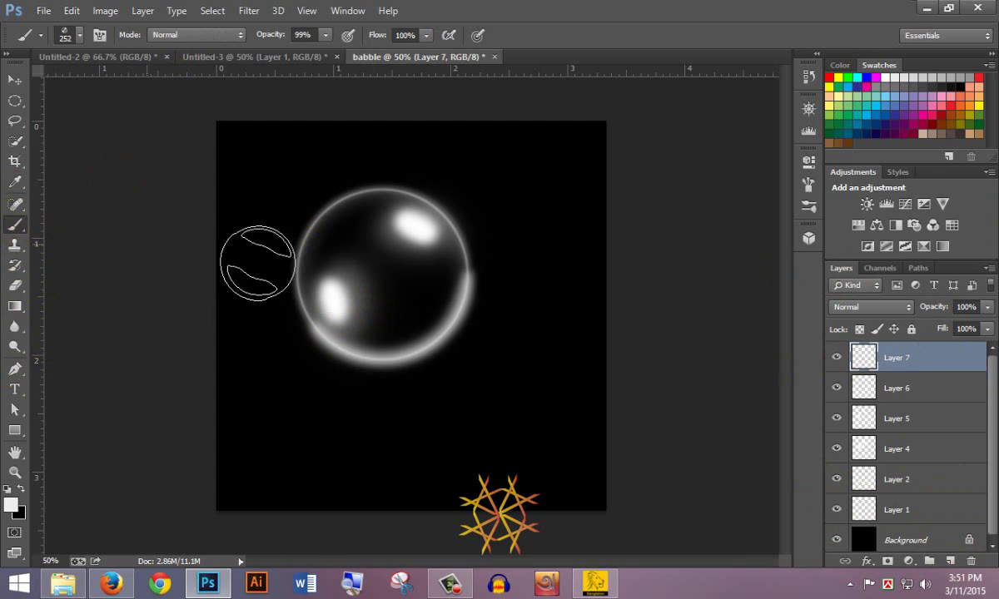
left_click(81, 35)
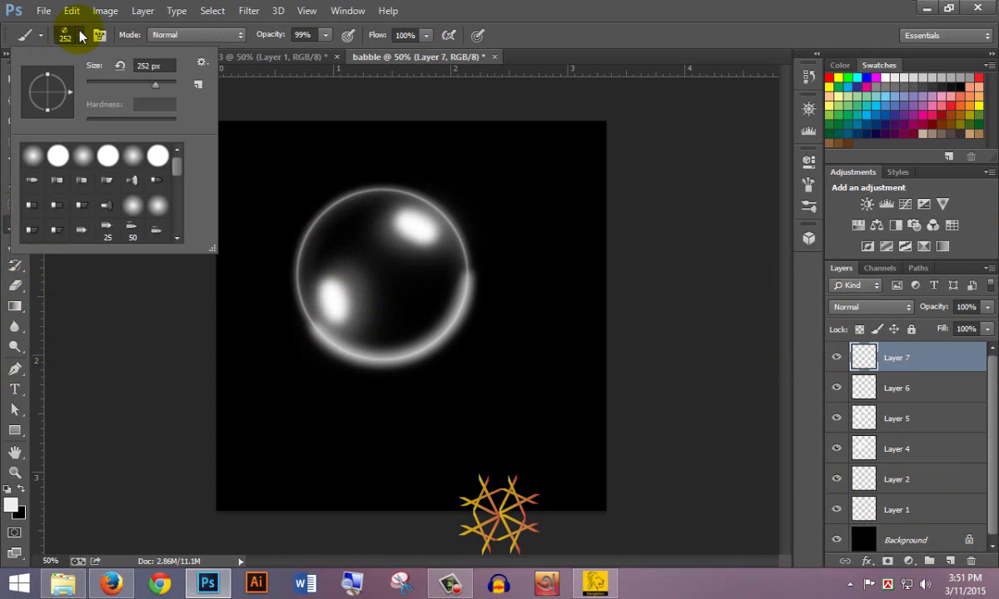
left_click(81, 155)
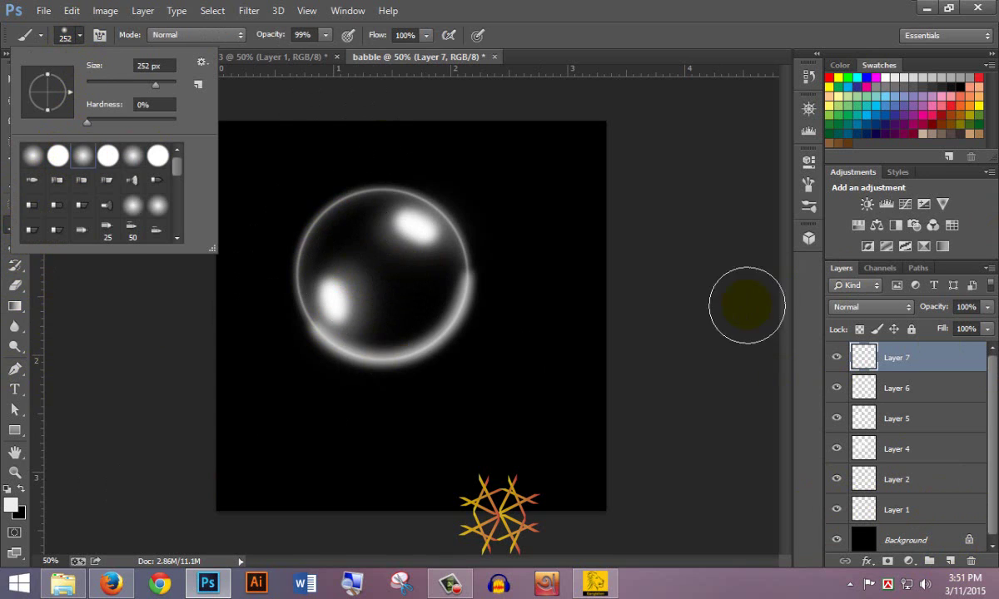
left_click(675, 156)
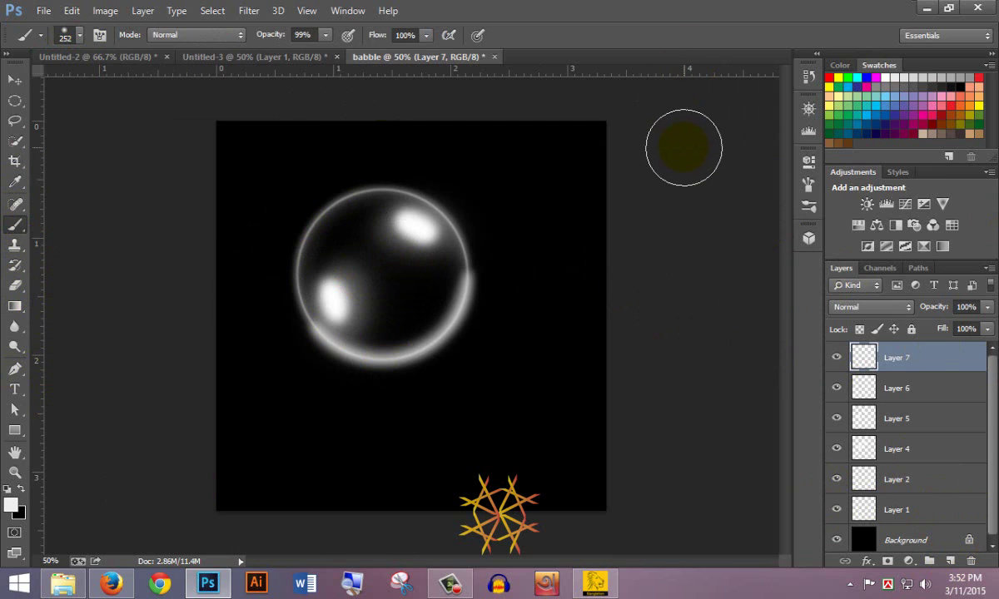
key("bracketright")
key("bracketright")
key("bracketright")
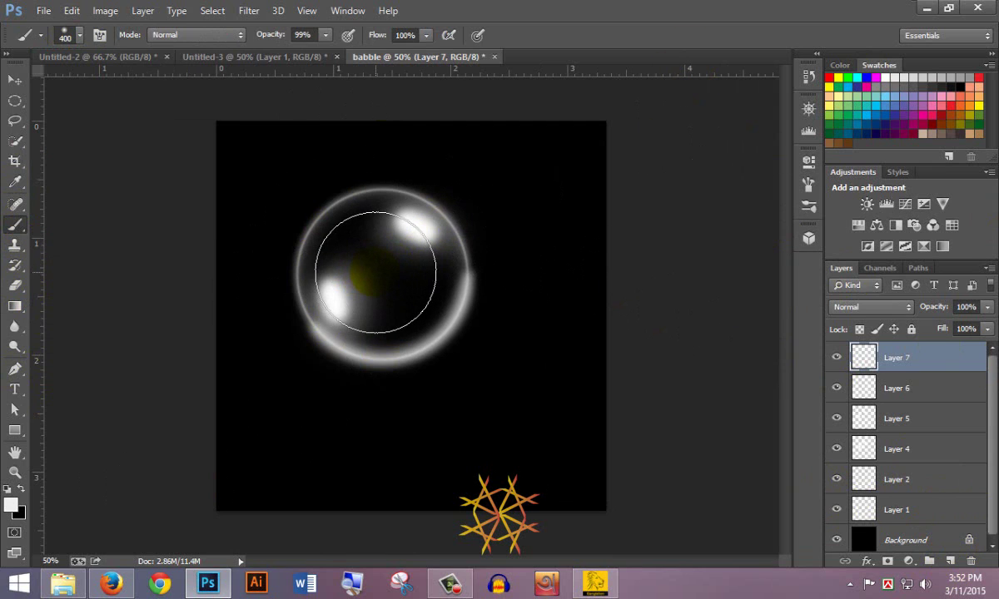
key("bracketleft")
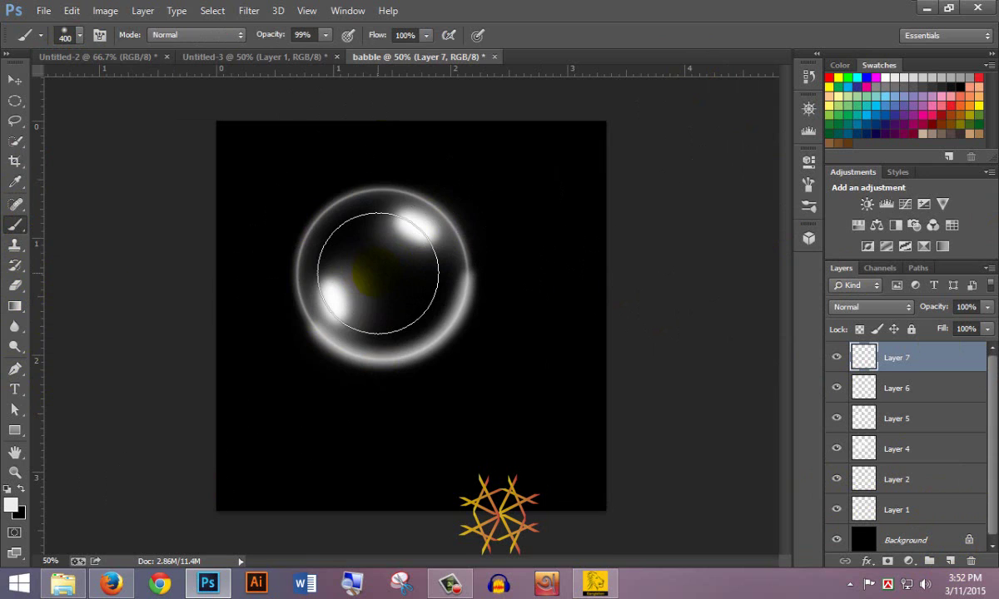
left_click(377, 272)
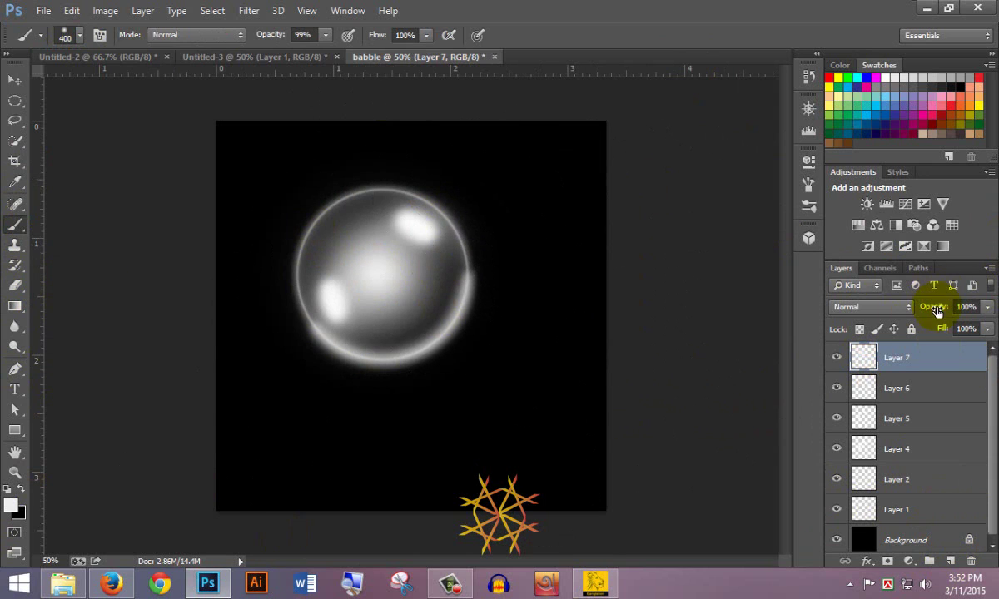
Lower Layer 7's opacity to 12%, keeping only Layer 7 selected
left_click(988, 308)
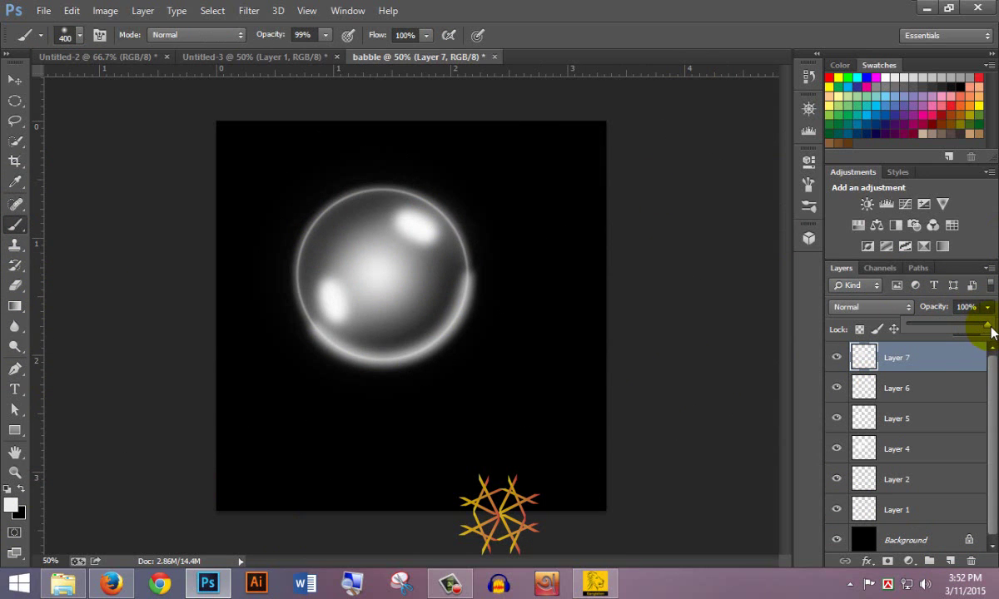
left_click_drag(990, 333, 935, 335)
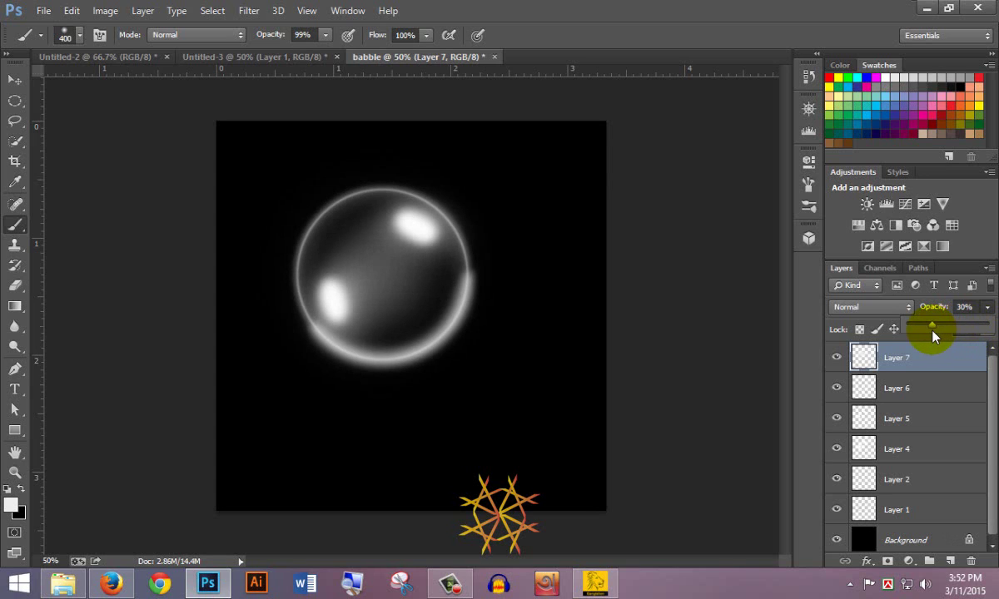
left_click(969, 306)
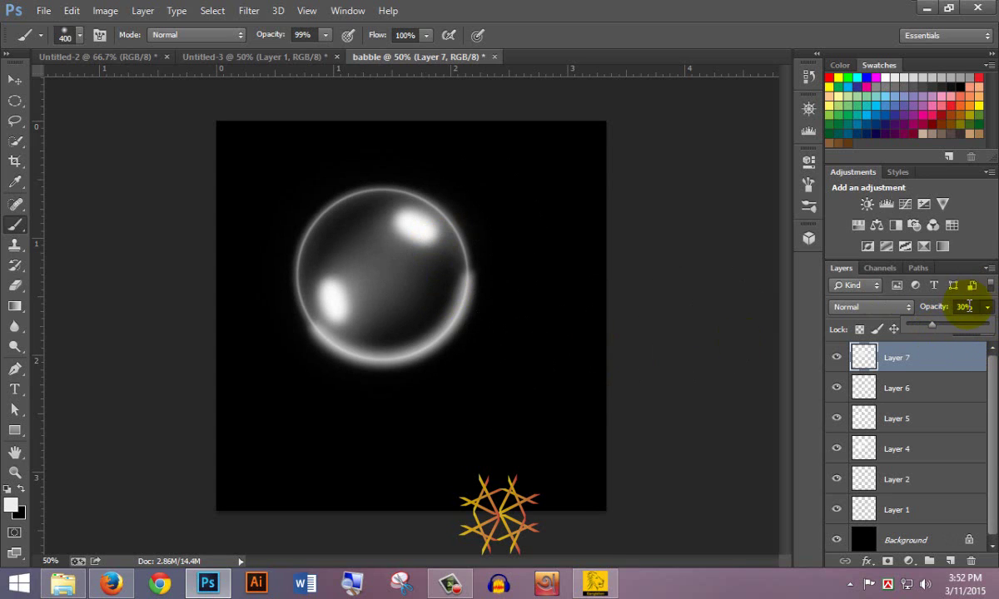
left_click_drag(933, 329, 923, 331)
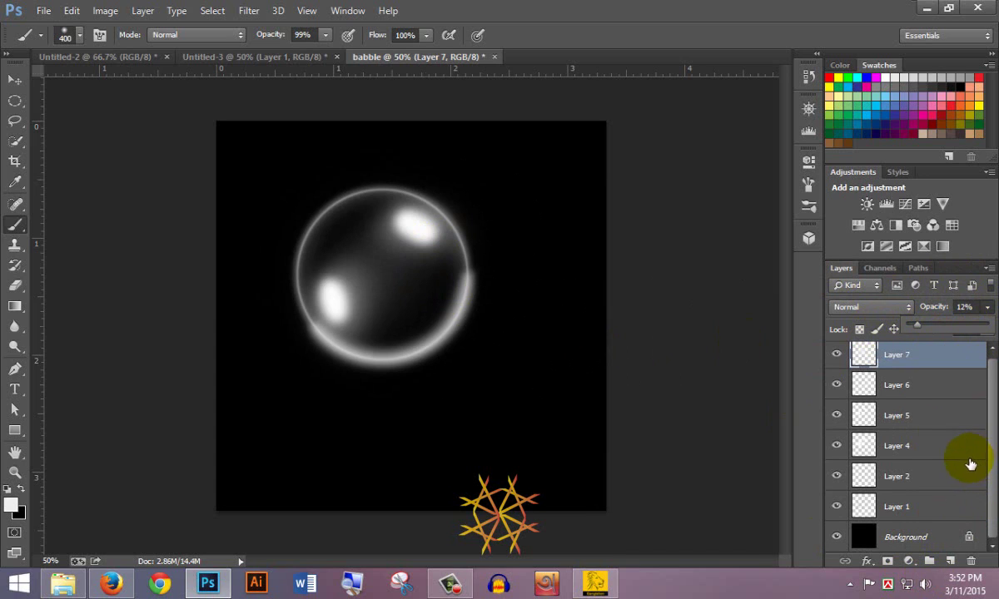
left_click(912, 507, "ctrl")
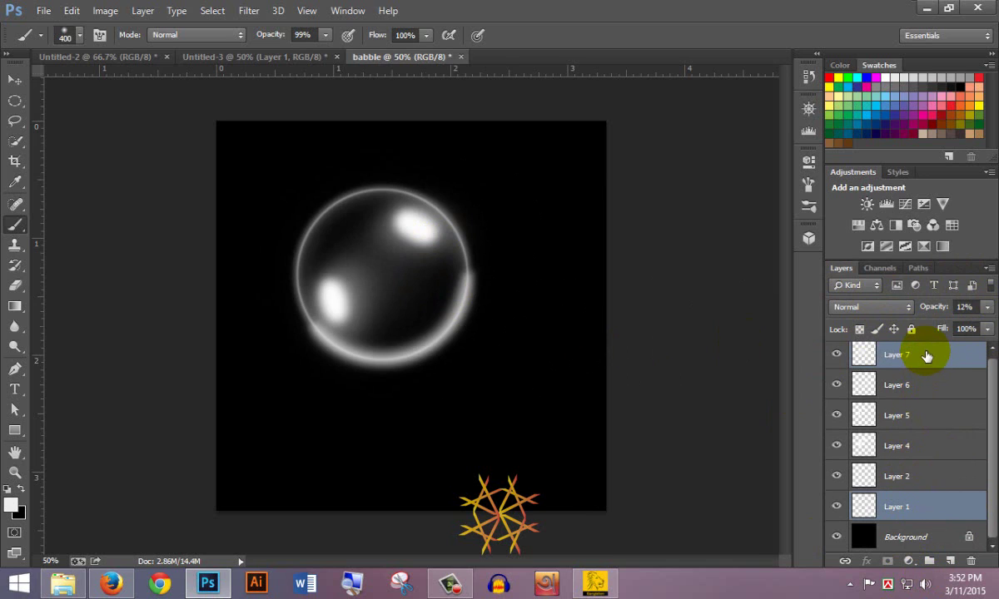
left_click(979, 356)
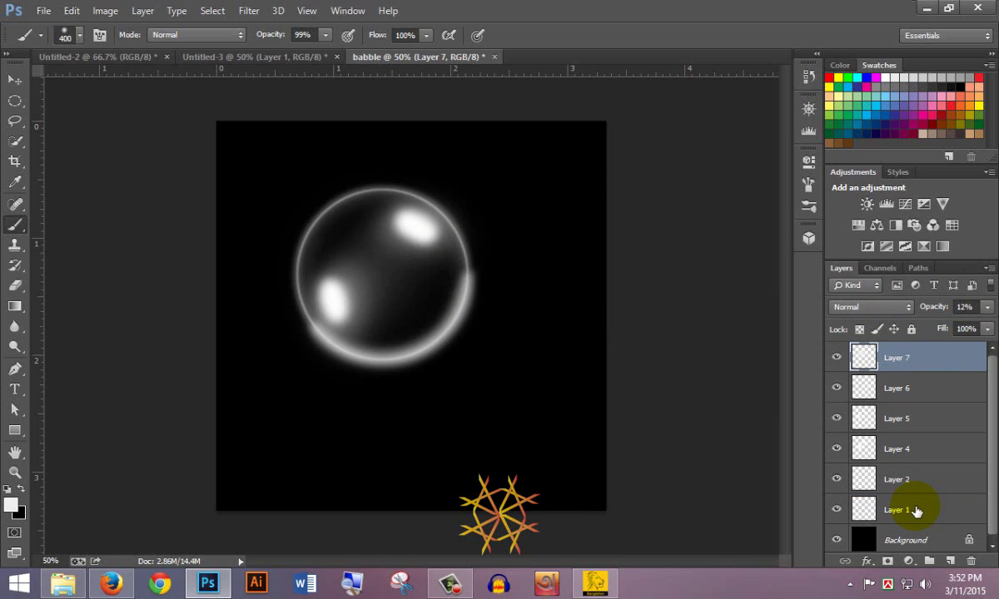
Duplicate and merge the bubble layers, then undo back to the original layers
left_click(916, 511, "shift")
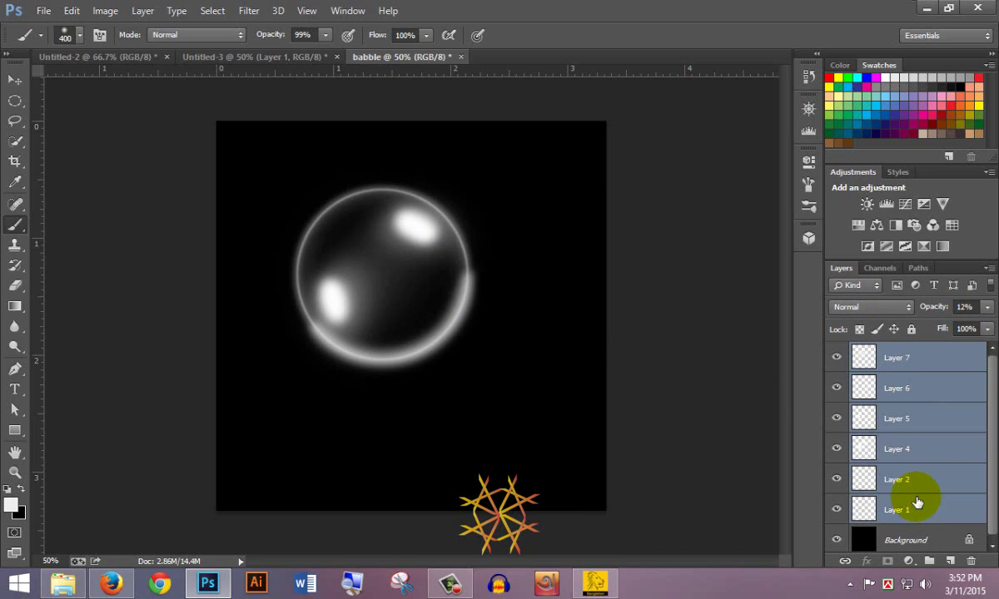
key("ctrl+j")
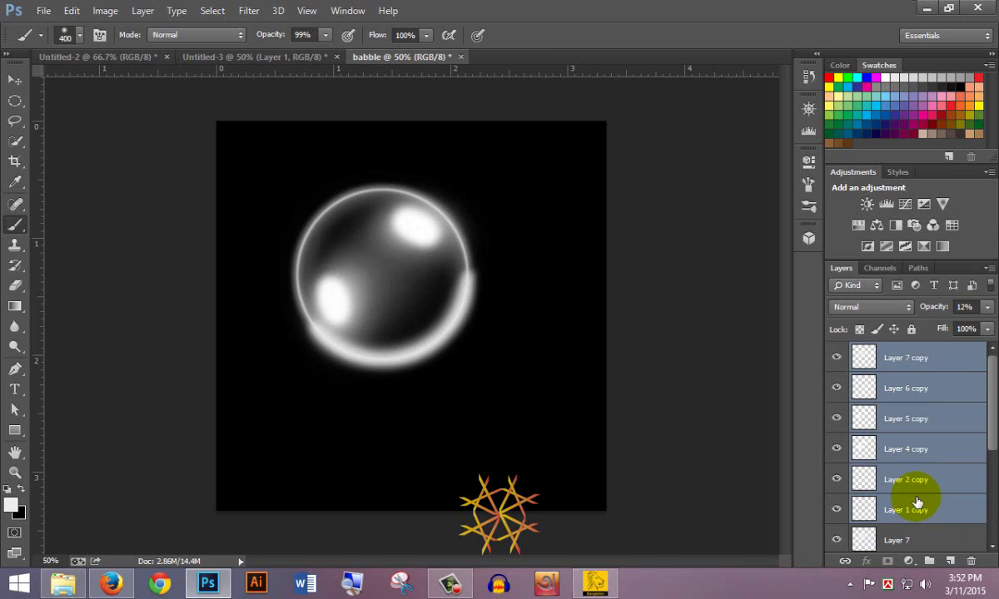
scroll(916, 502, "down", 3)
scroll(916, 502, "up", 1)
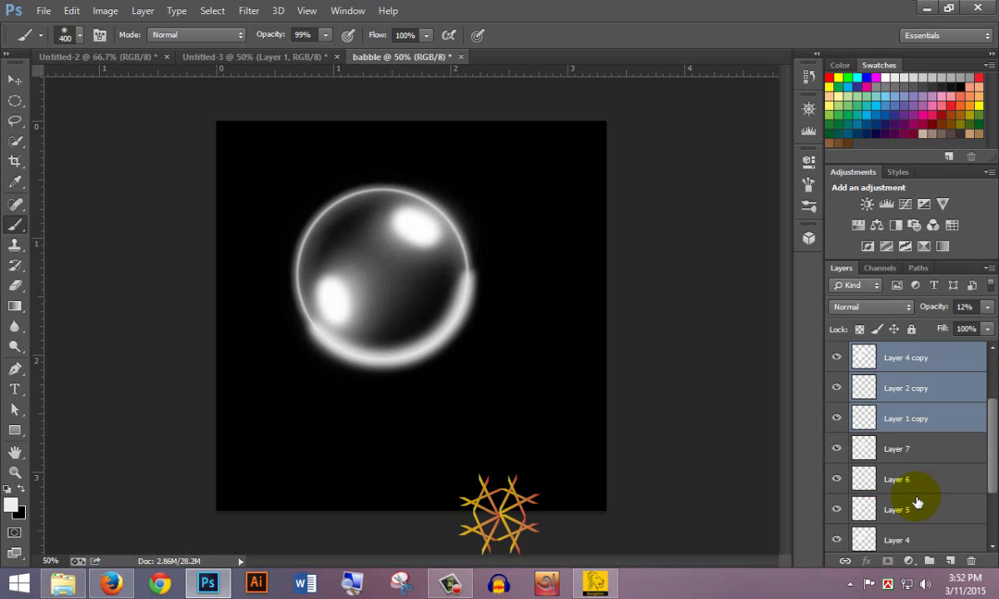
scroll(917, 502, "up", 1)
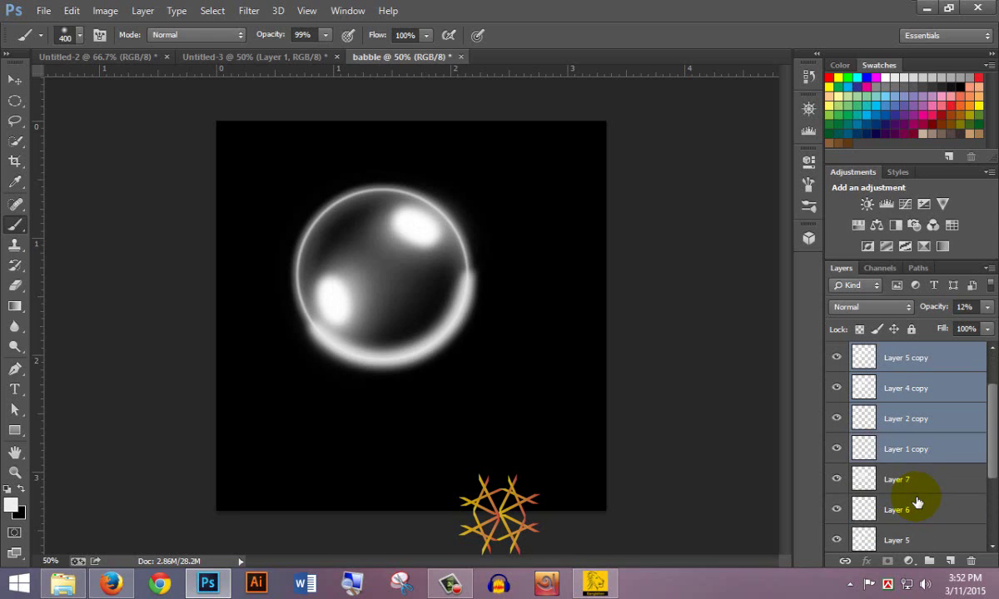
key("ctrl+e")
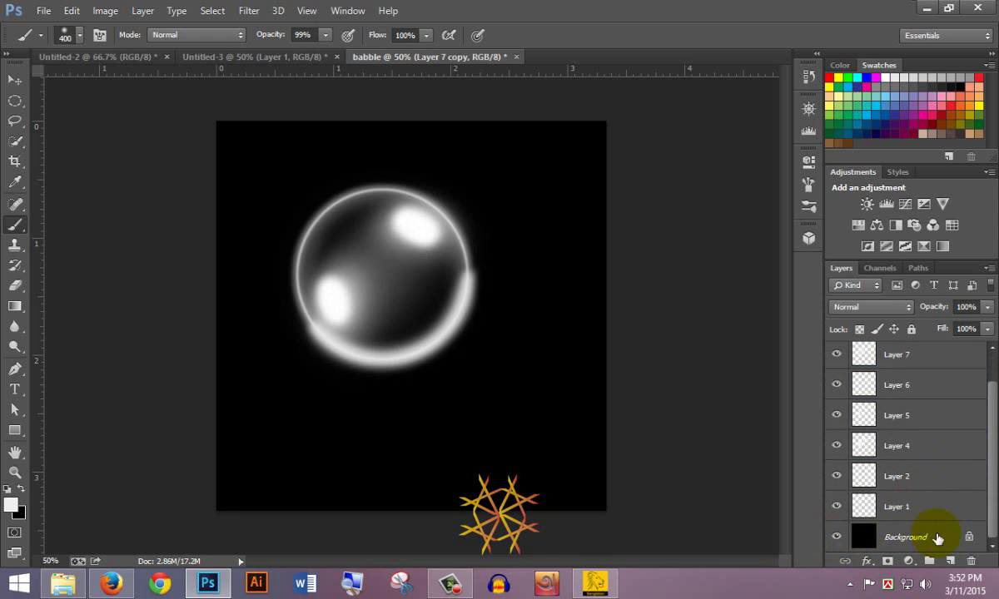
scroll(896, 523, "up", 1)
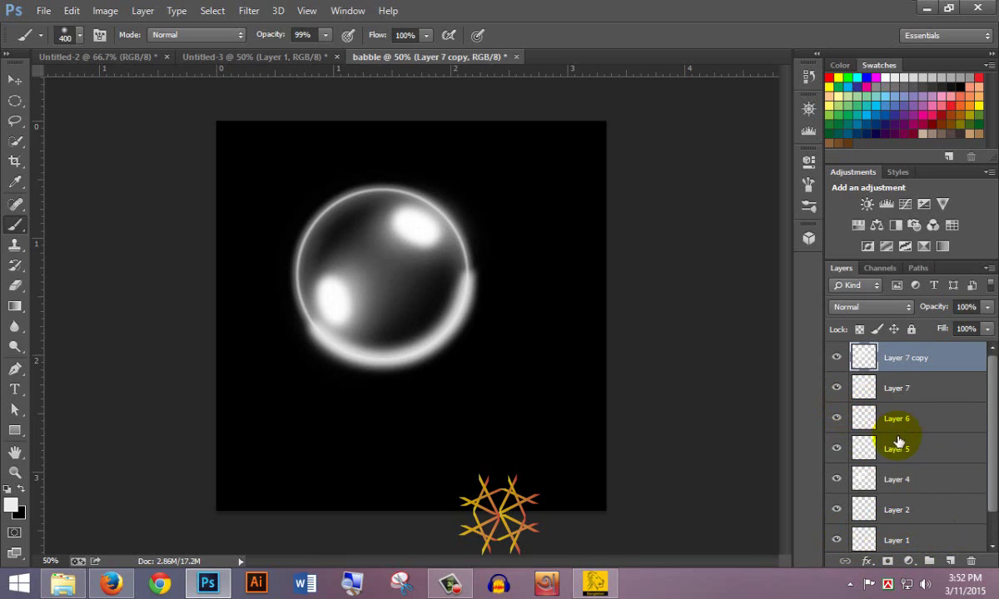
key("ctrl+alt+z")
key("ctrl+alt+z")
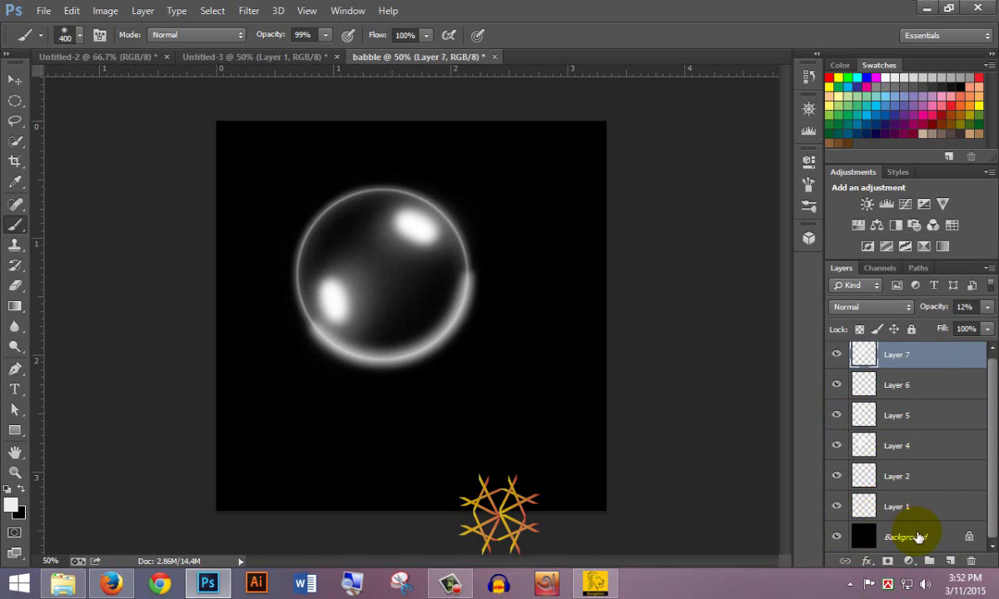
Delete the Background and Layer 7, then merge Layers 6, 5, 4, 2 and 1 into Layer 6
left_click_drag(914, 536, 971, 562)
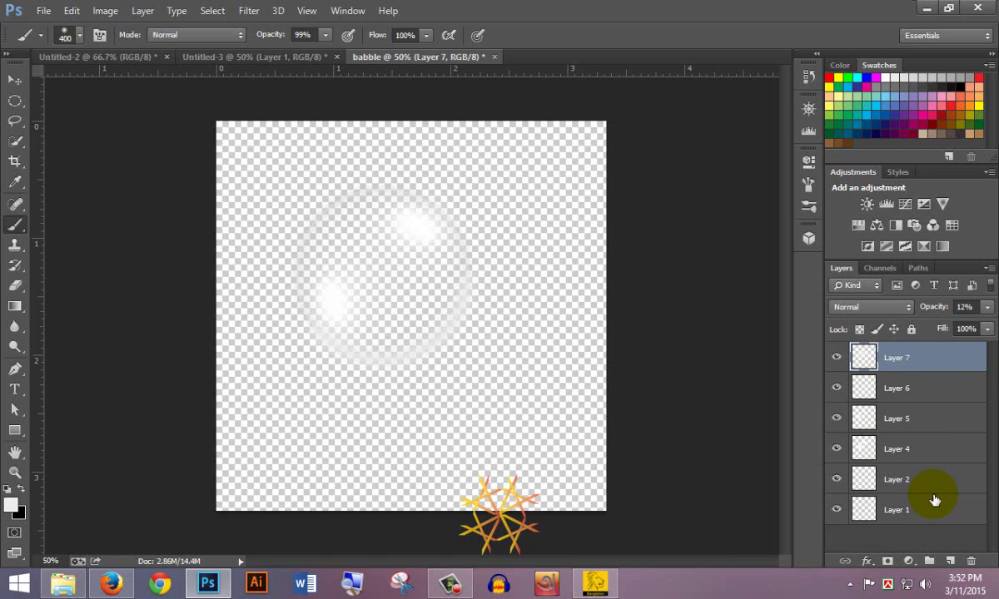
key("Delete")
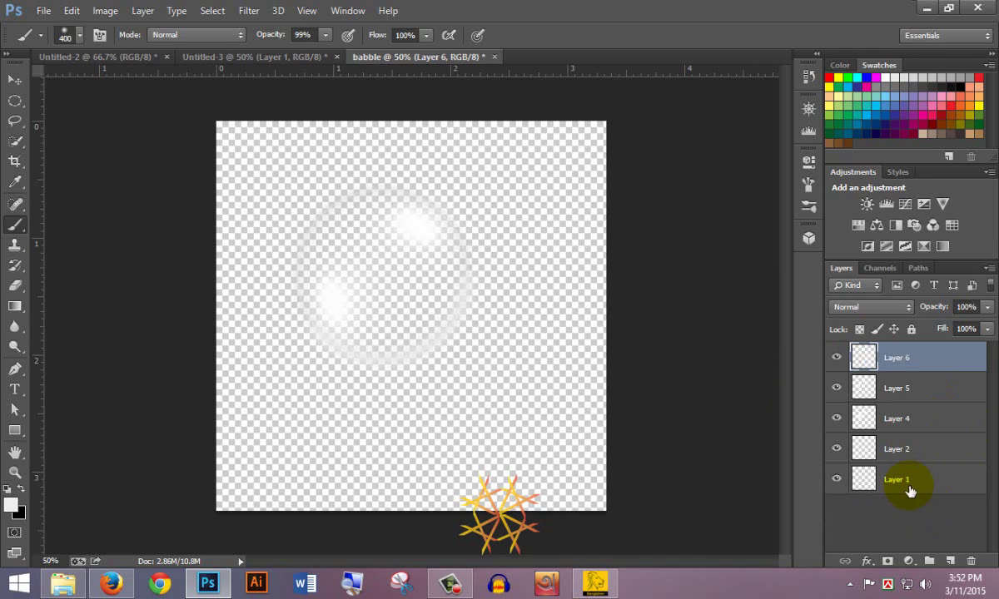
key("ctrl+a")
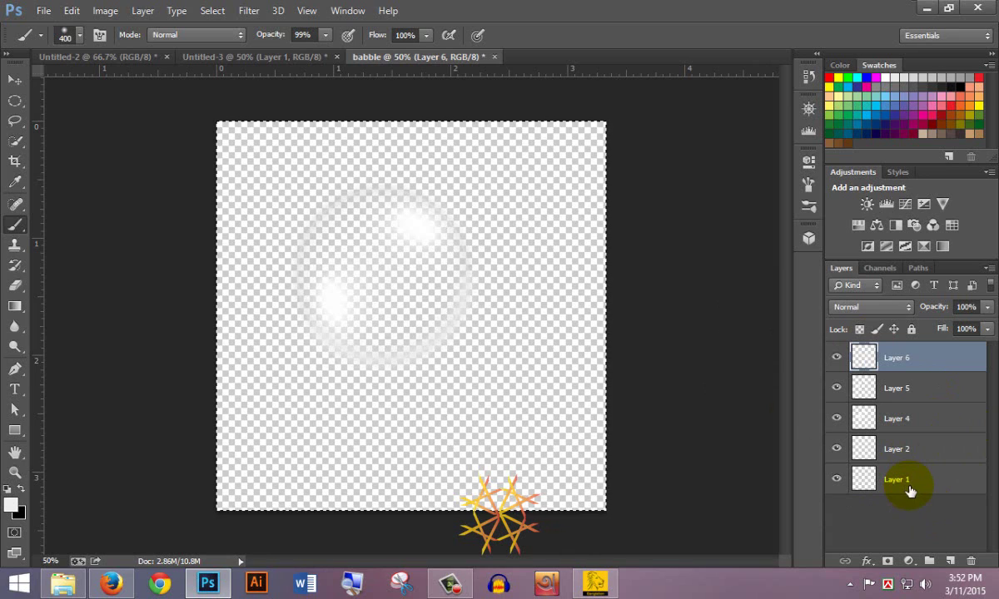
key("ctrl+d")
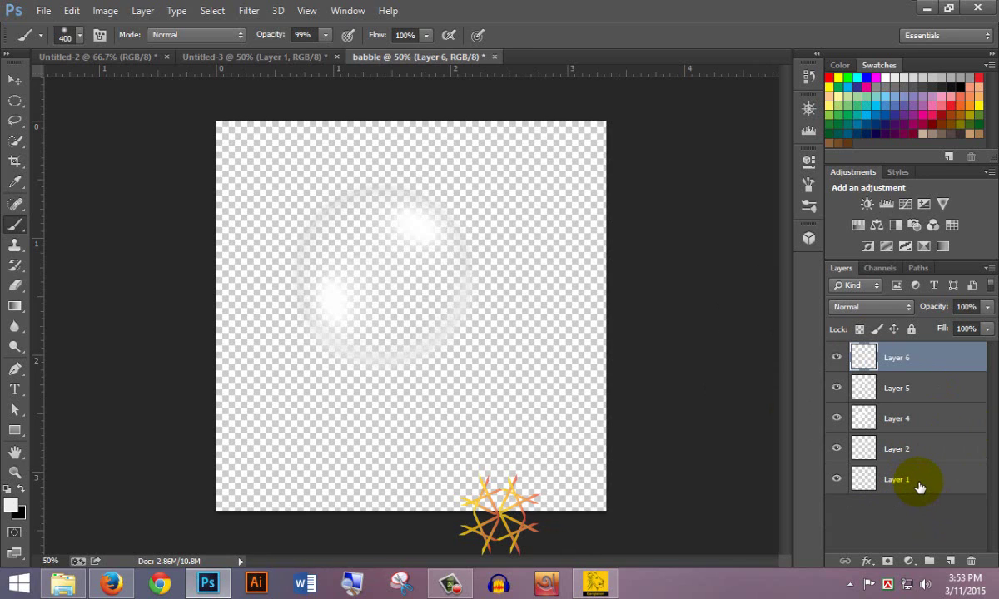
left_click(920, 488, "shift")
key("ctrl+e")
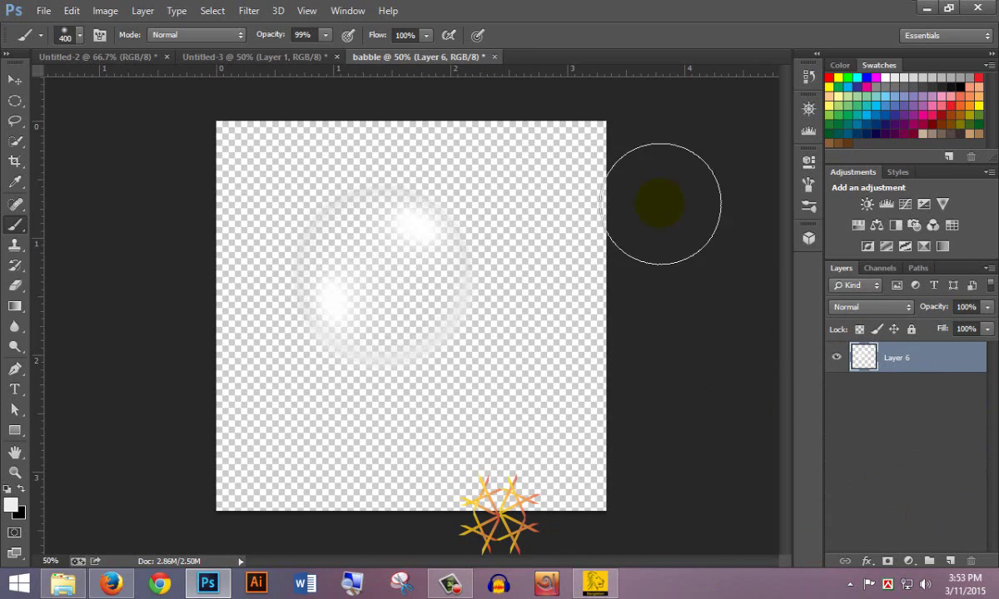
Invert the merged bubble to dark tones and draw a rectangular selection around it
left_click(106, 12)
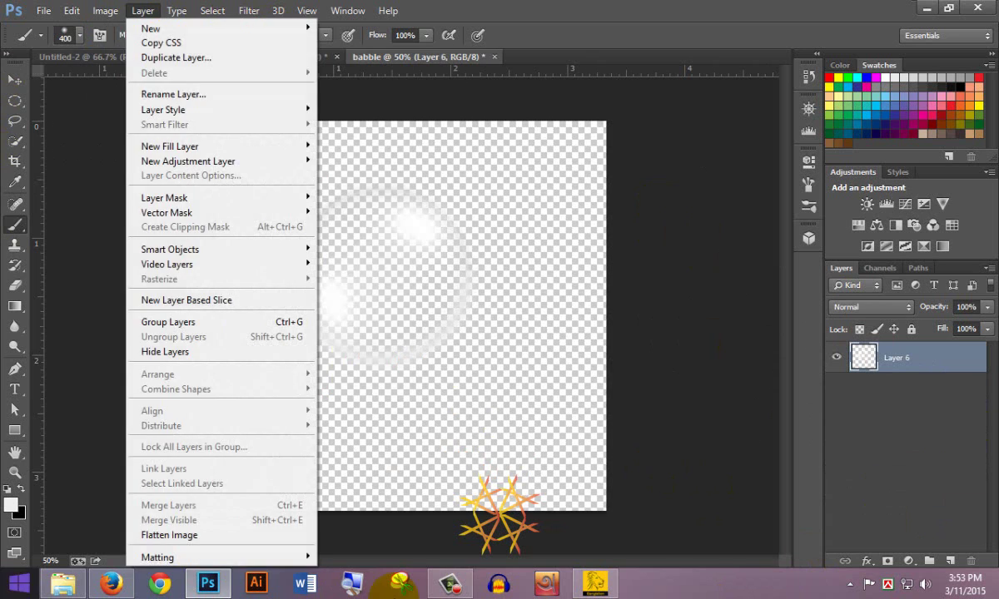
mouse_move(129, 50)
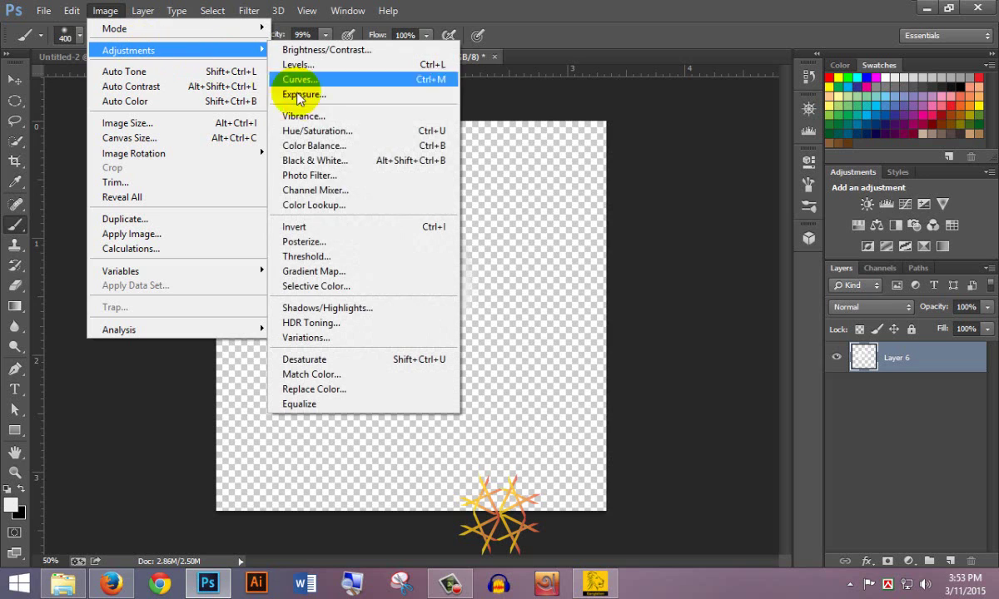
left_click(336, 231)
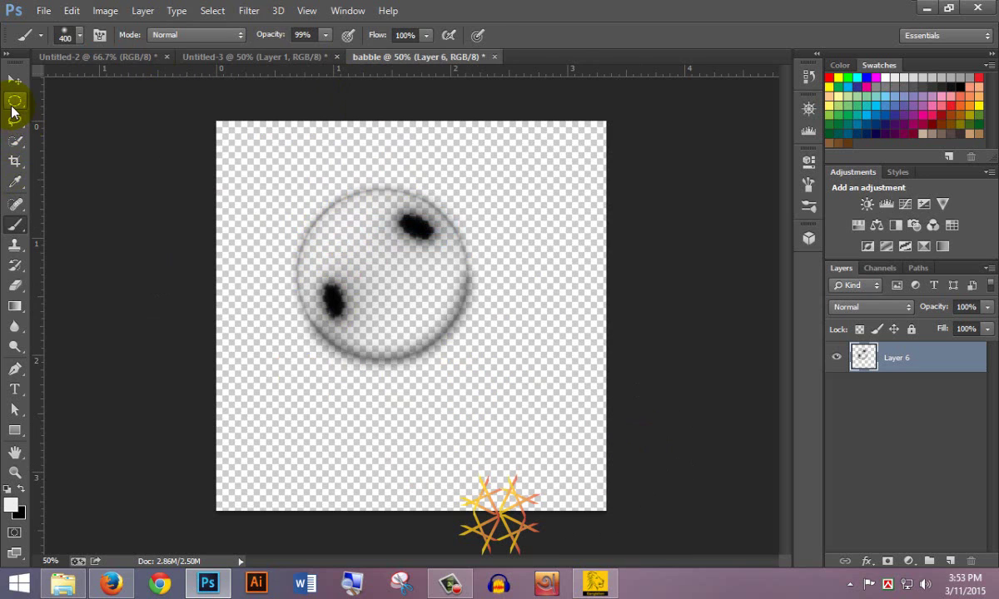
right_click(14, 102)
left_click(83, 101)
left_click_drag(262, 170, 494, 415)
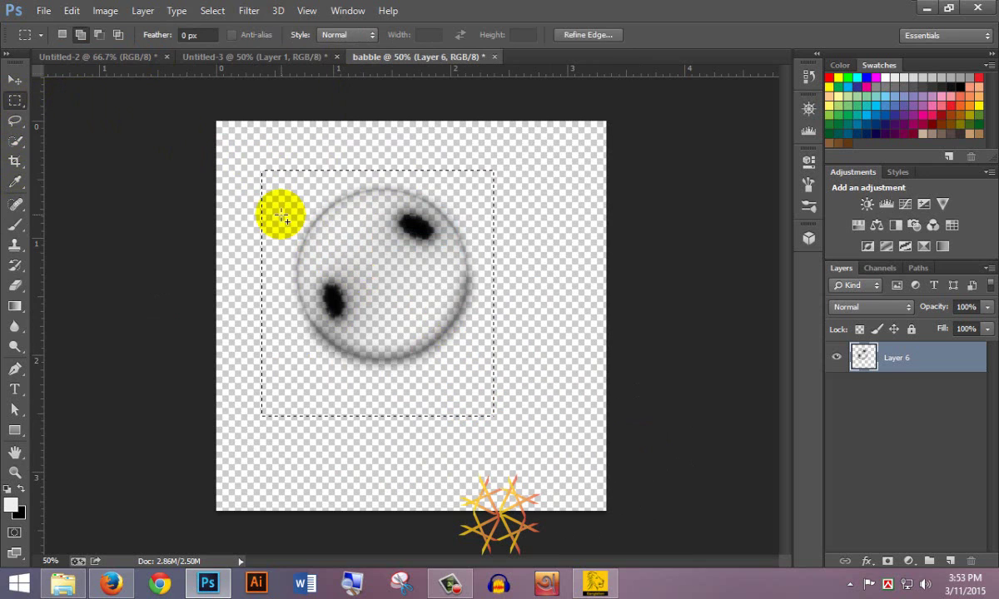
Define the selected bubble as a brush preset named '1234'
left_click(75, 11)
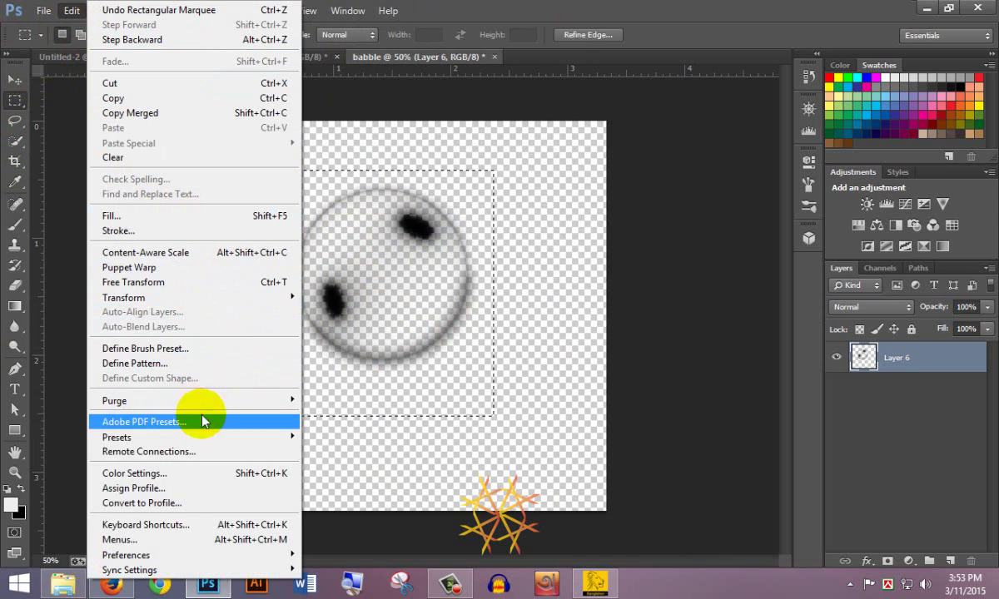
left_click(147, 349)
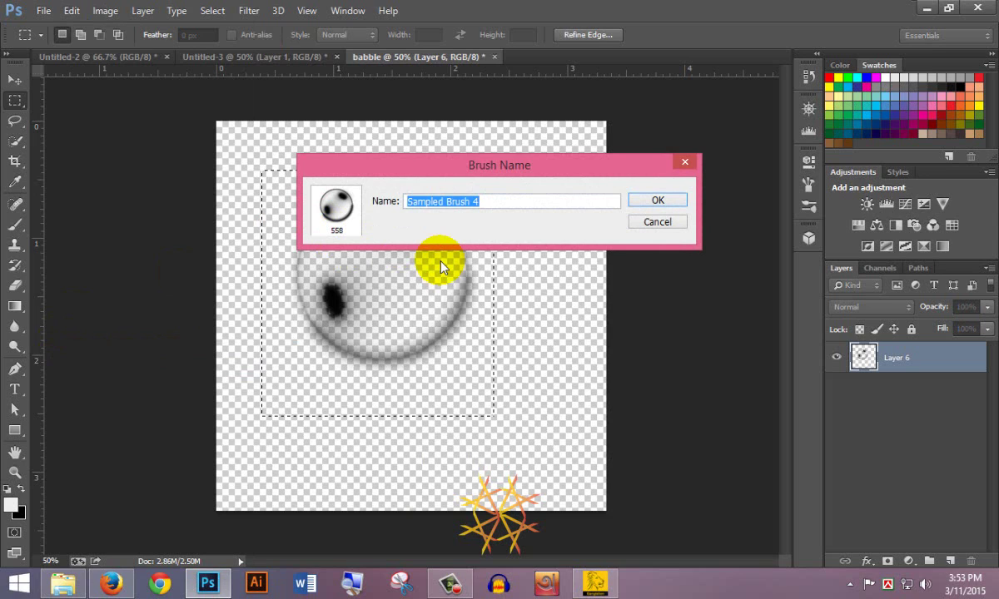
type("1234")
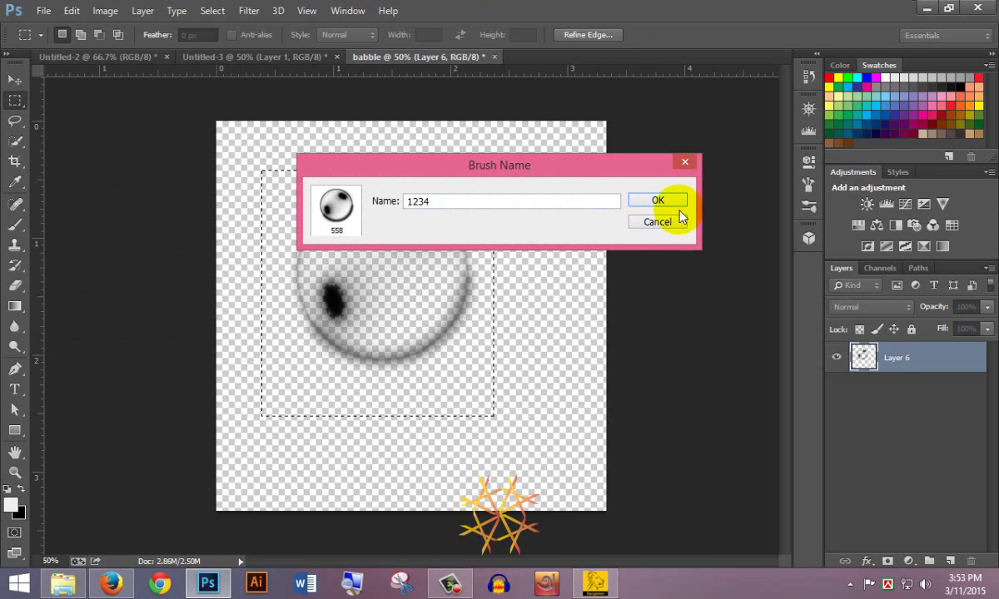
left_click(635, 198)
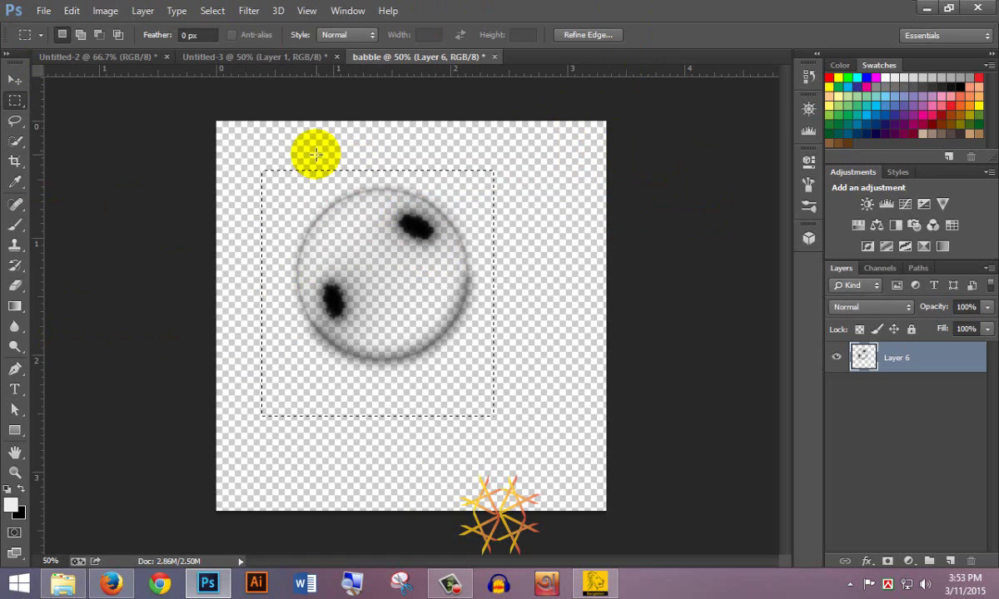
Create a new 1500 × 1500 px document
left_click(44, 12)
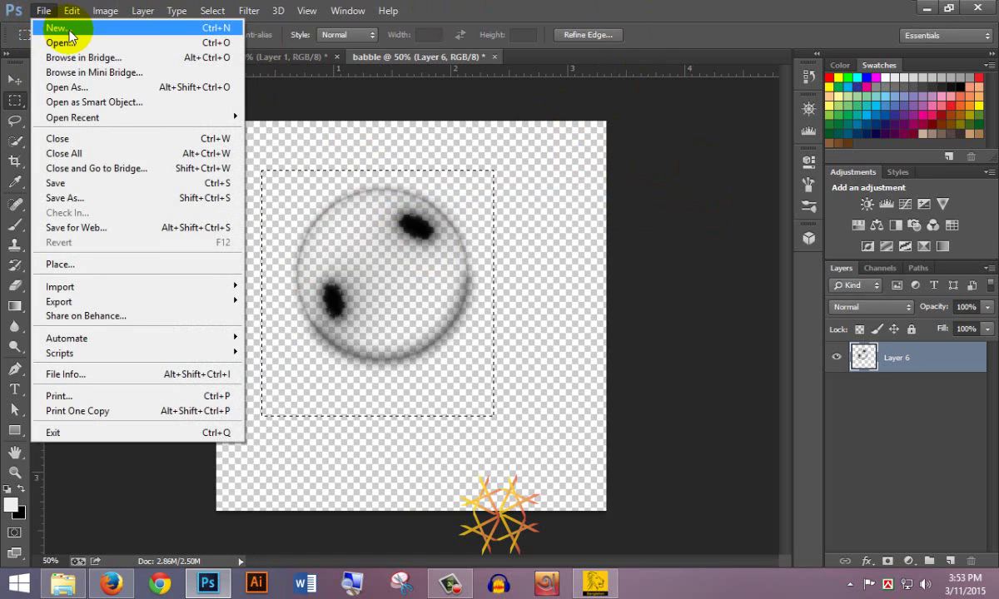
left_click(52, 27)
left_click_drag(510, 168, 399, 173)
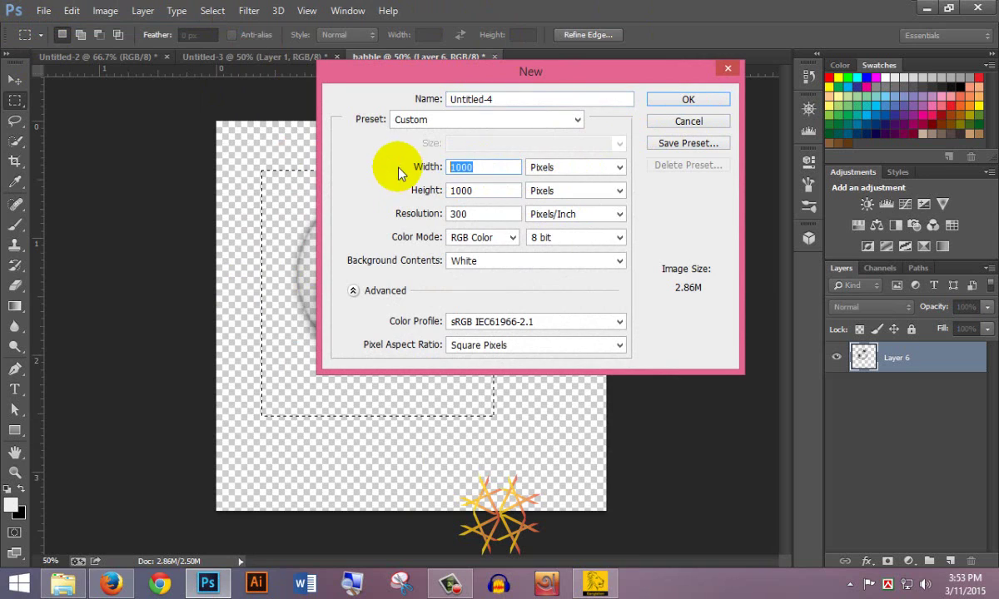
type("150")
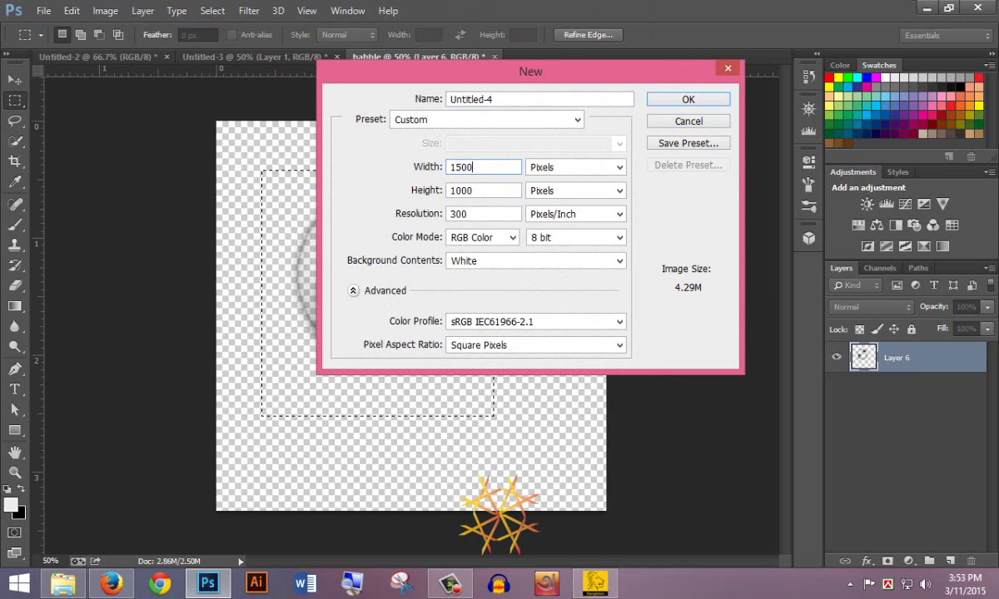
left_click_drag(486, 193, 410, 195)
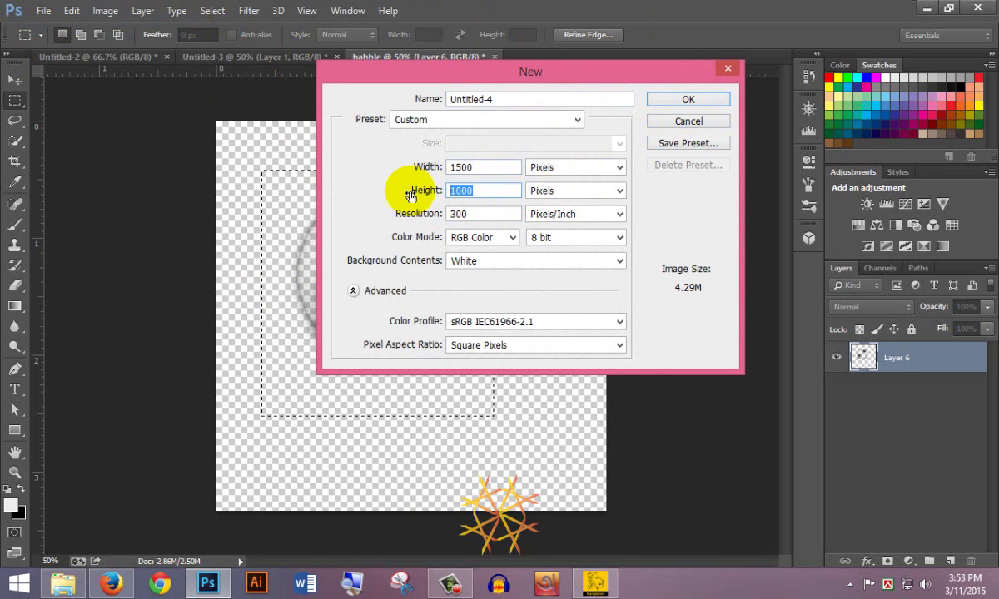
type("1500")
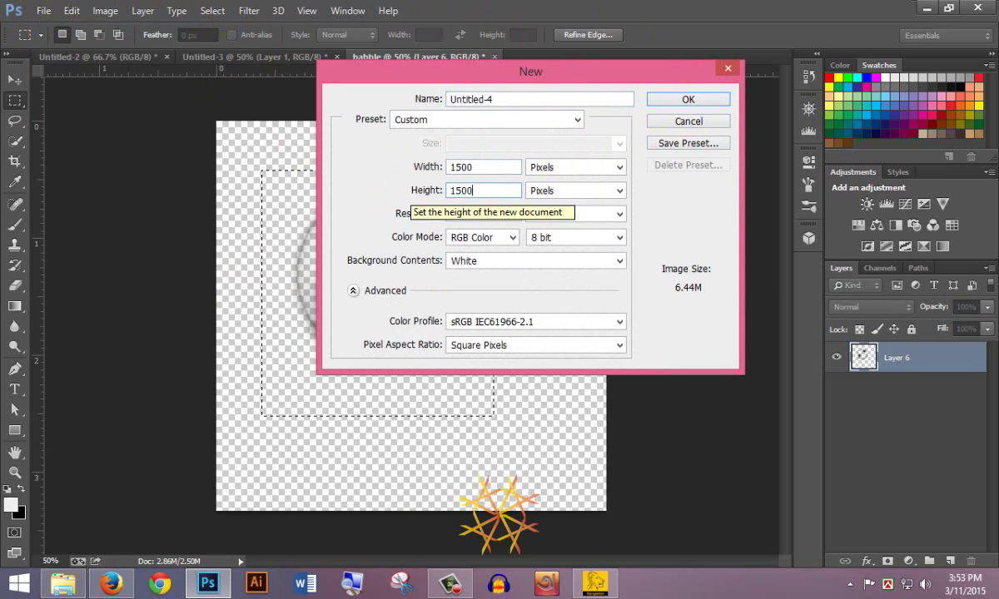
key("Return")
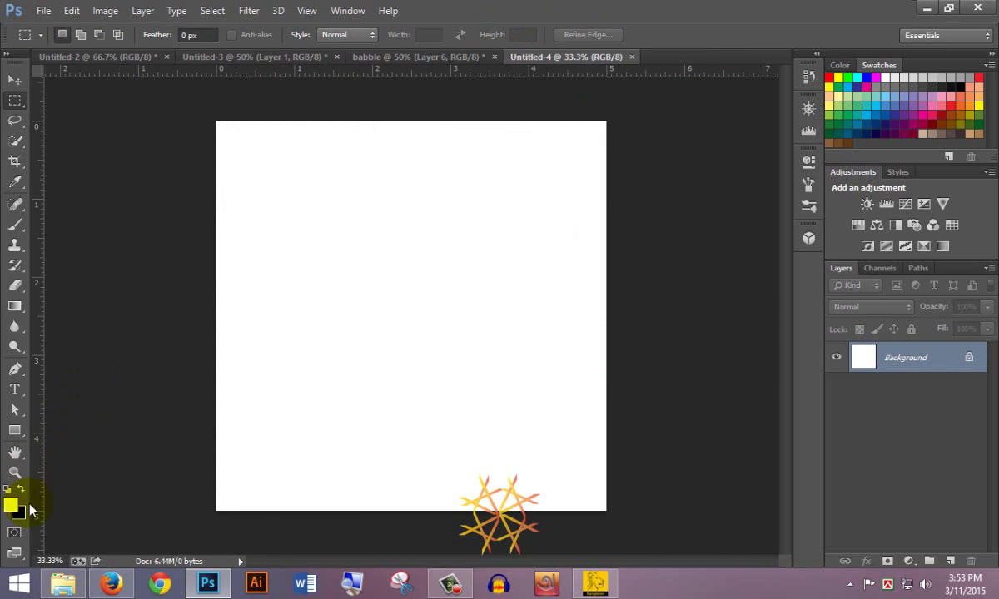
Draw a green-to-red vertical gradient up the canvas and switch to the Brush tool
key("d")
key("x")
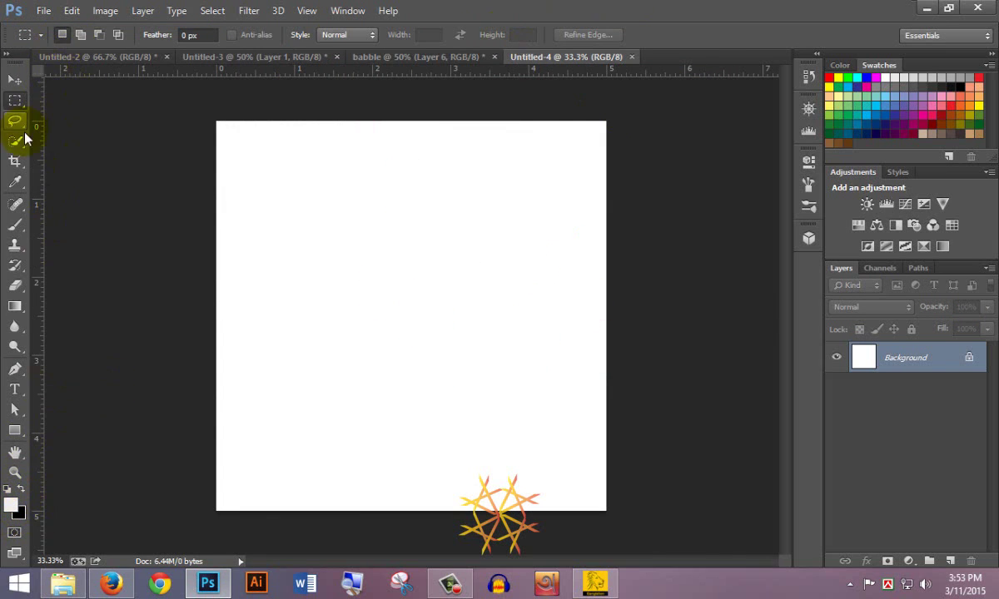
left_click(14, 305)
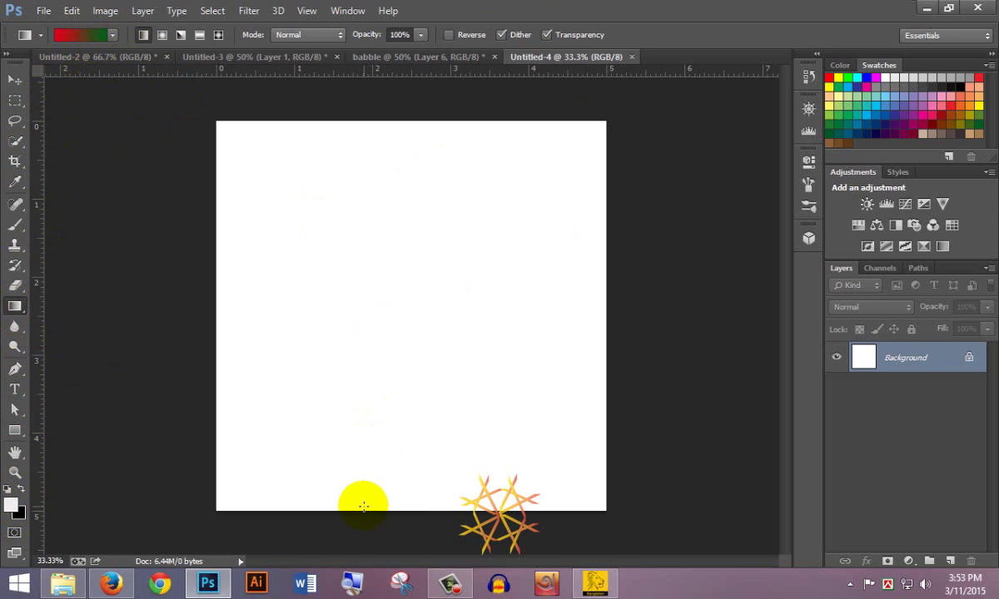
left_click_drag(377, 511, 417, 130)
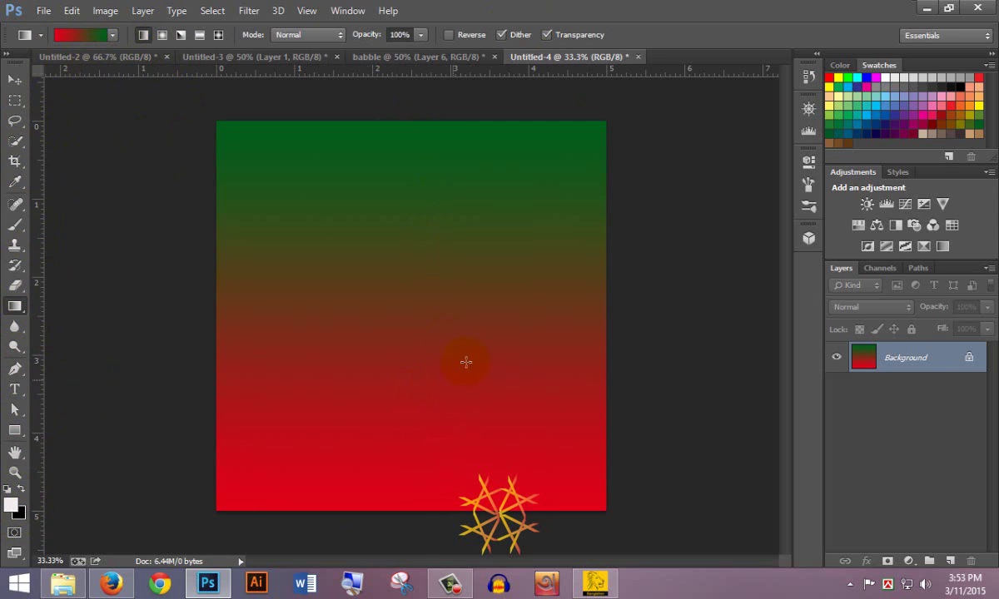
left_click(17, 226)
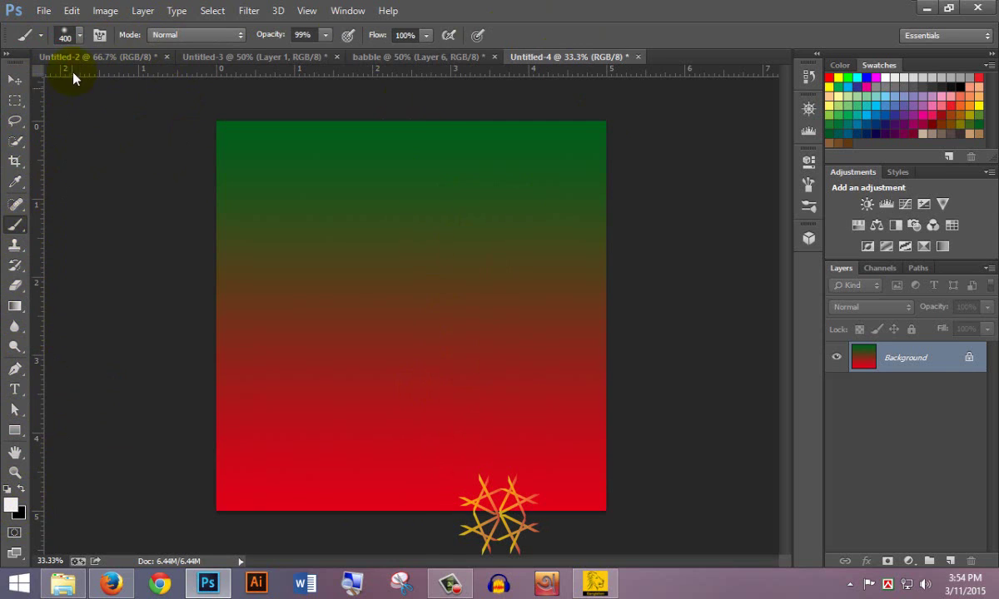
Make the 558 px bubble brush preset active
left_click(81, 38)
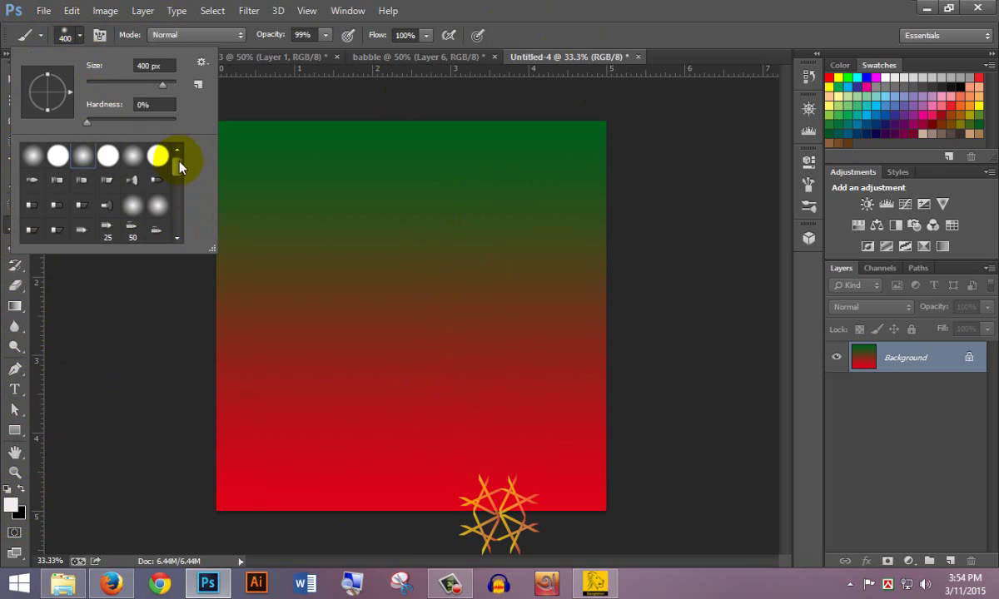
left_click_drag(177, 155, 203, 299)
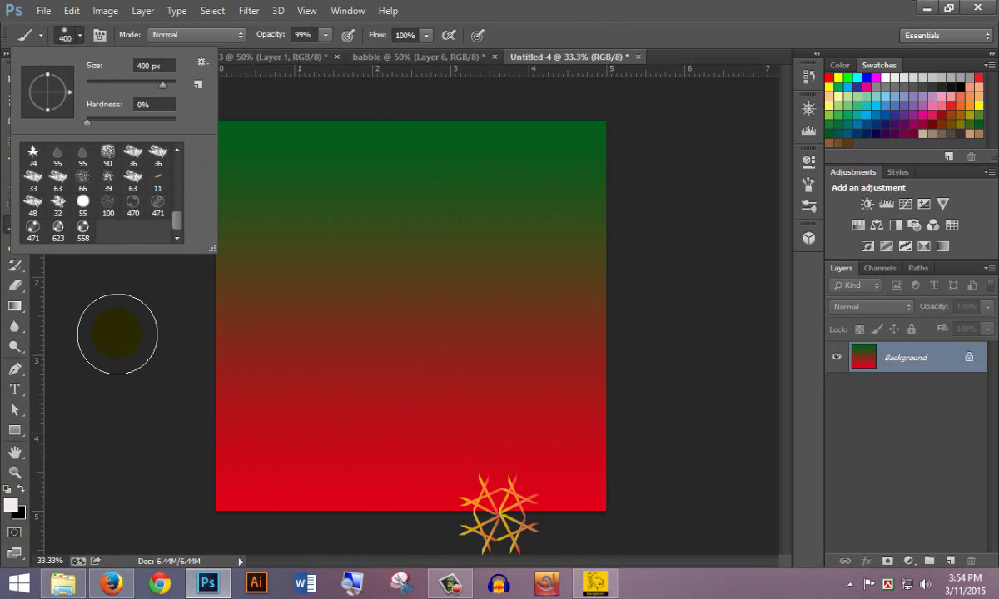
left_click(84, 239)
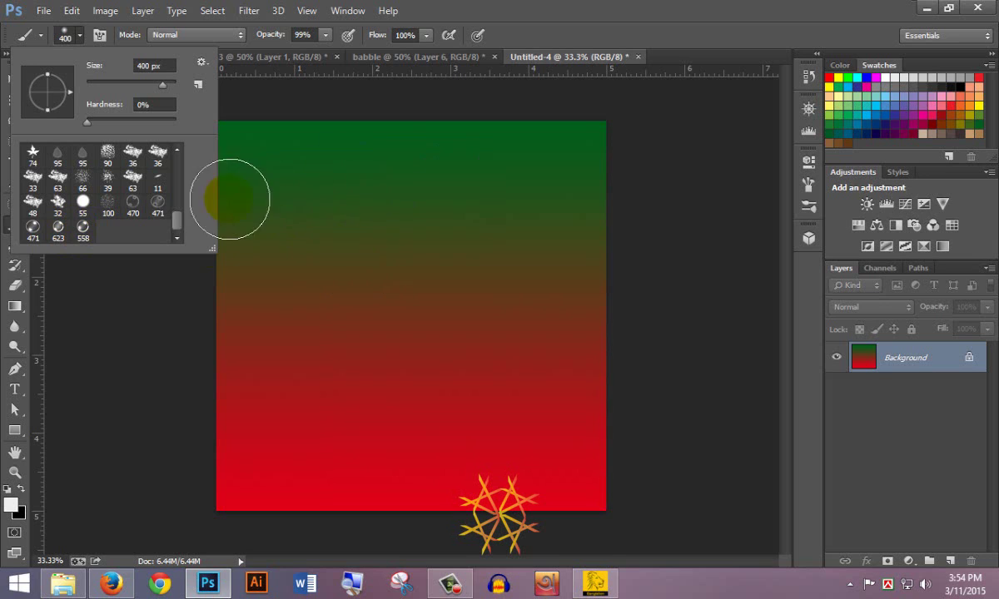
left_click(82, 230)
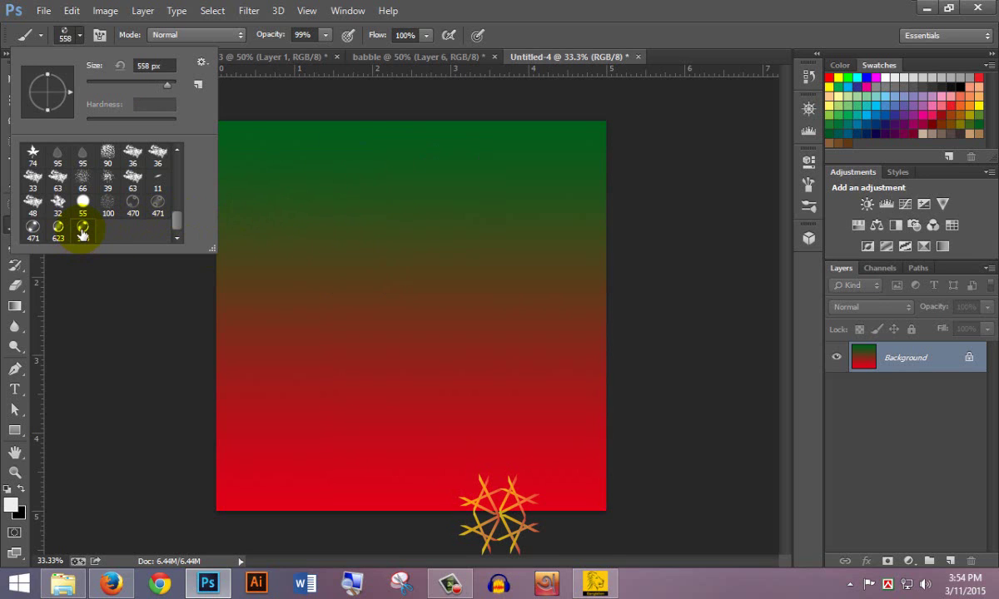
left_click(537, 29)
Stamp eight bubbles across the gradient canvas, from upper left to lower right
left_click(382, 321)
left_click(514, 198)
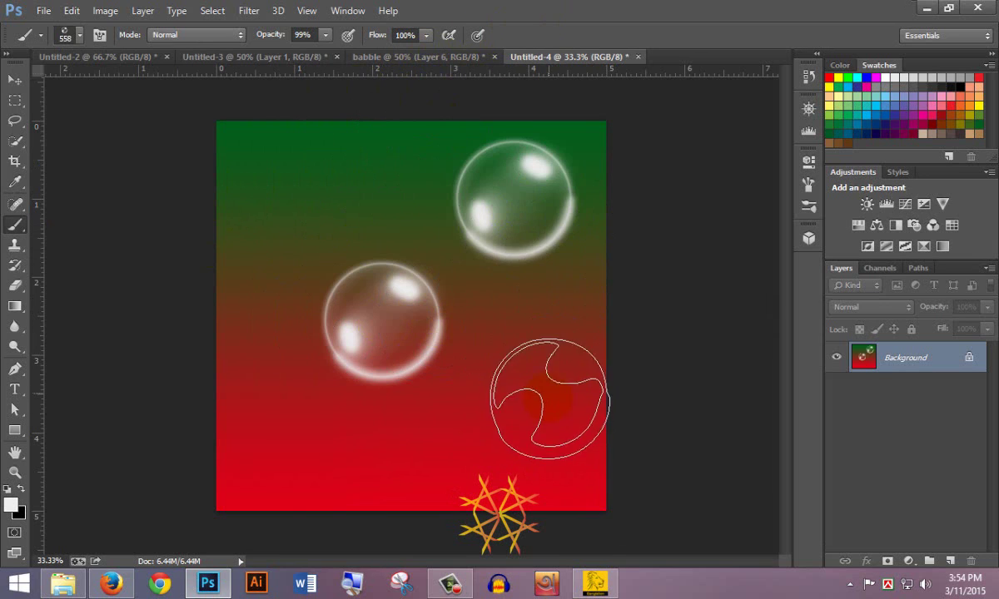
left_click(549, 410)
left_click(326, 462)
left_click(277, 235)
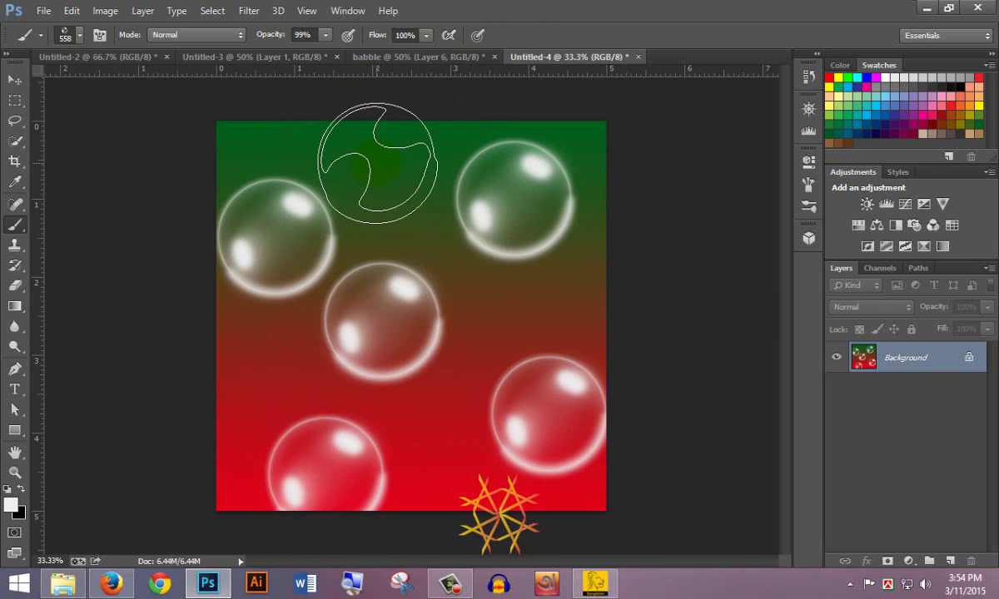
left_click(377, 164)
left_click(517, 306)
left_click(290, 385)
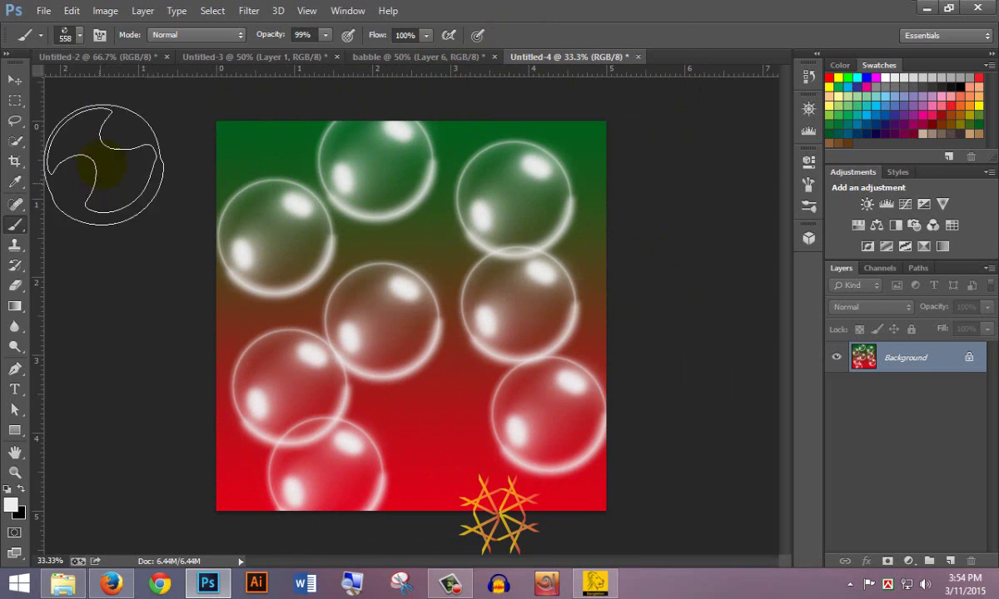
left_click(43, 11)
Create a 1500 × 1500 px document with a vertical gradient, green at top and red at bottom
left_click(50, 27)
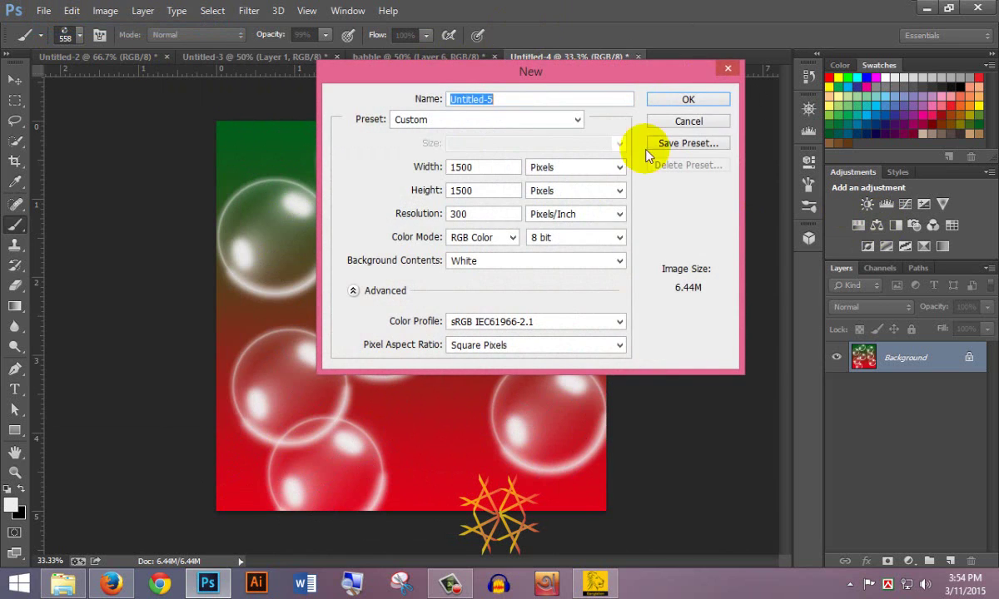
left_click(690, 101)
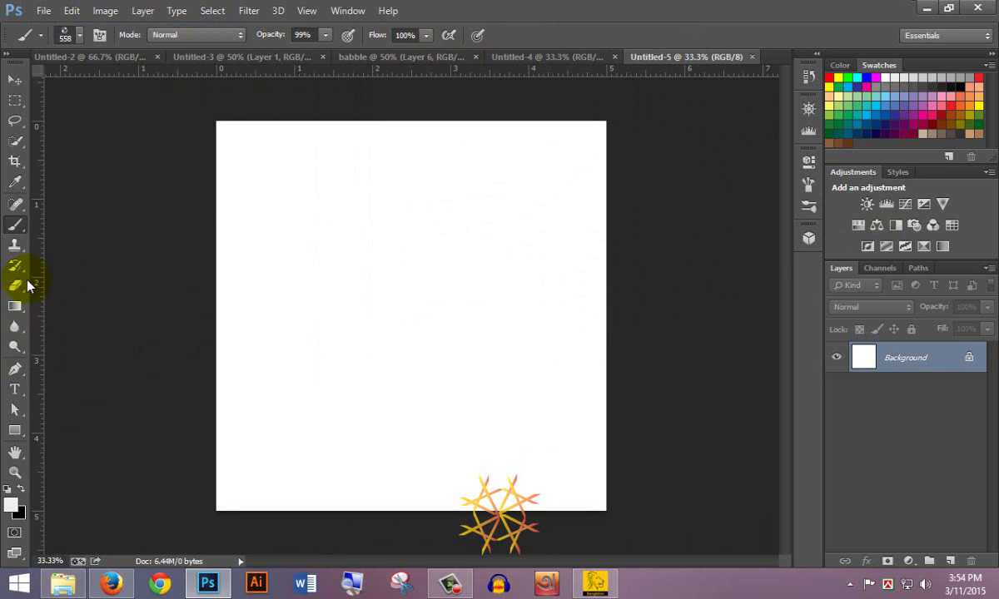
left_click(14, 306)
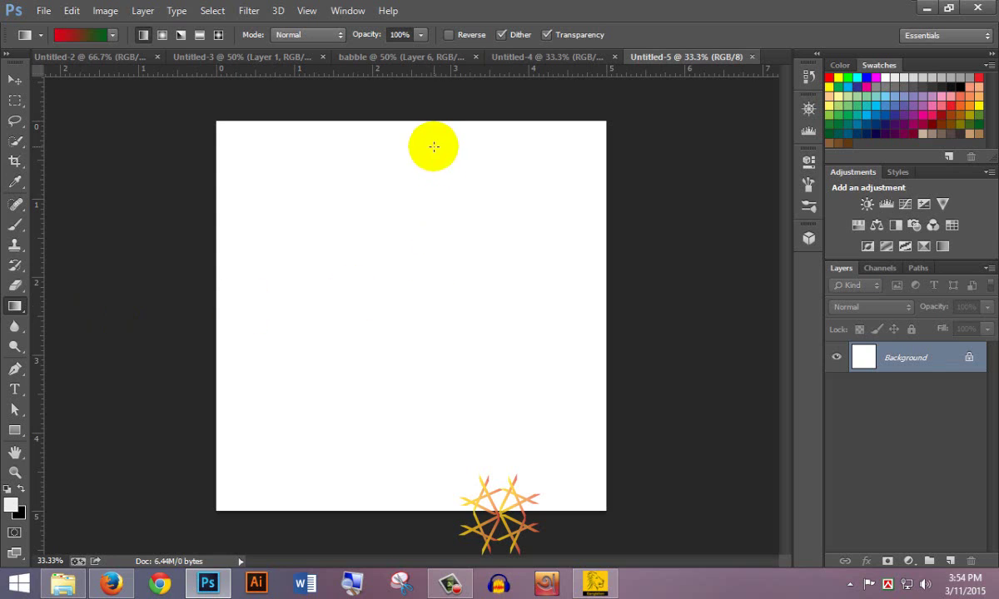
left_click_drag(407, 125, 408, 230)
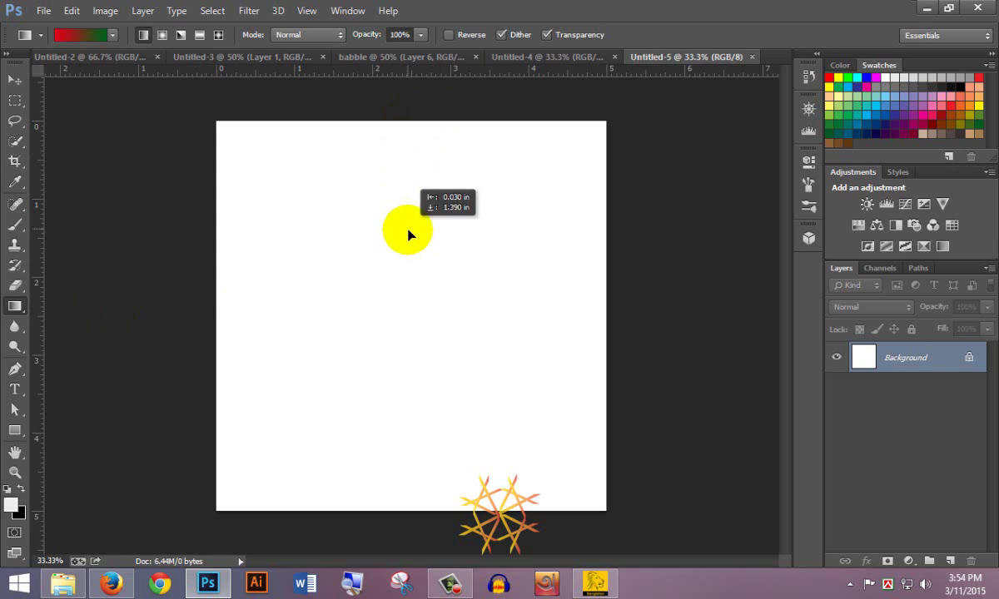
left_click(504, 233)
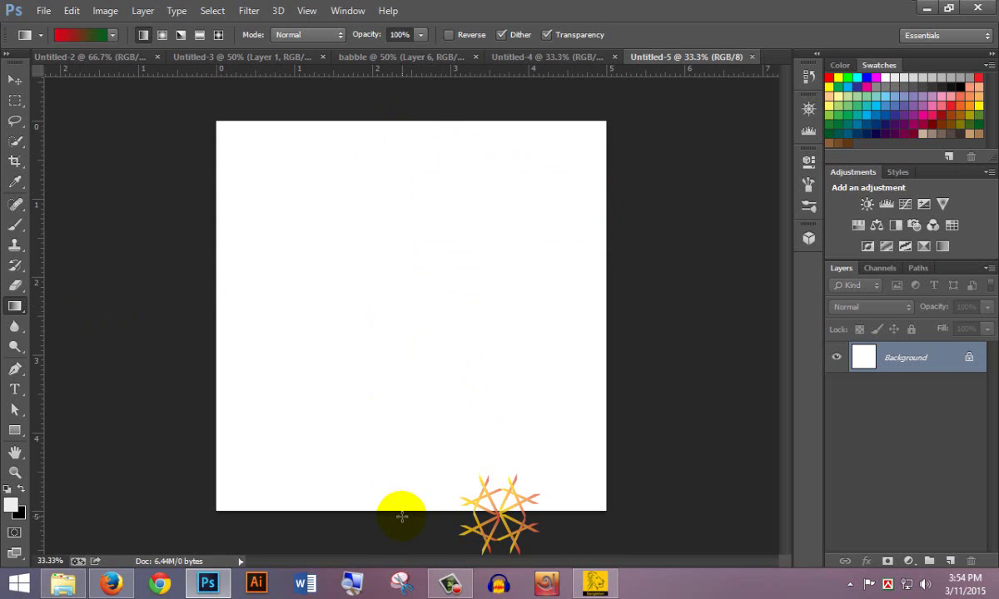
left_click_drag(401, 516, 447, 170)
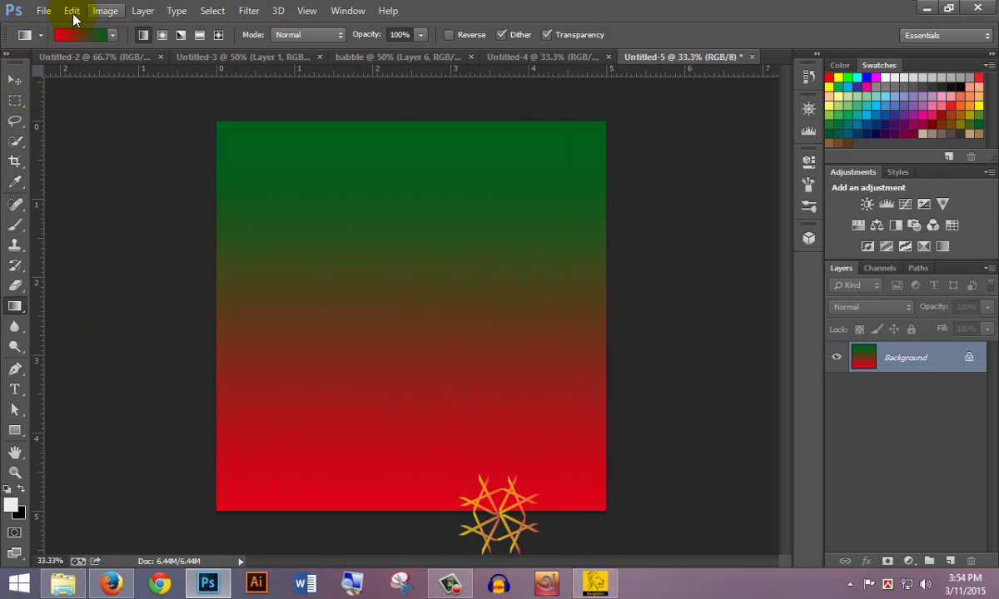
left_click(23, 227)
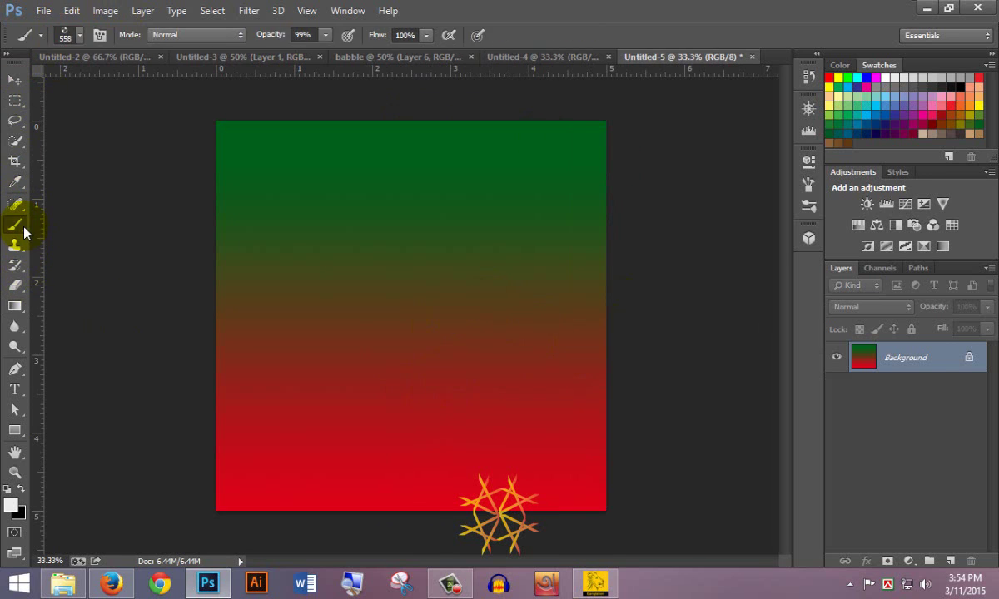
left_click(100, 34)
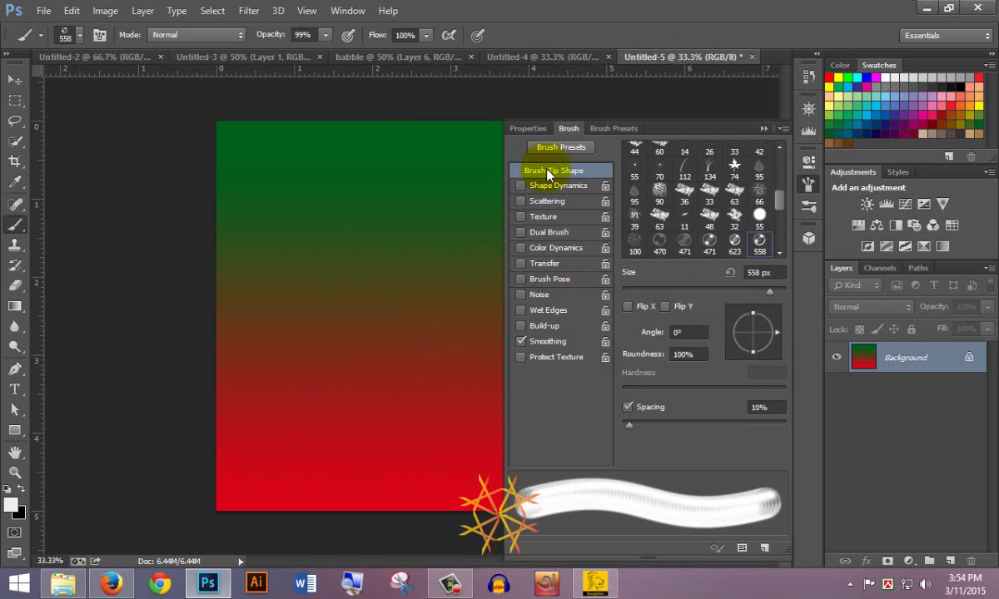
Give the bubble brush about 100% spacing, size and angle jitter, and 262% scatter
left_click_drag(631, 430, 705, 429)
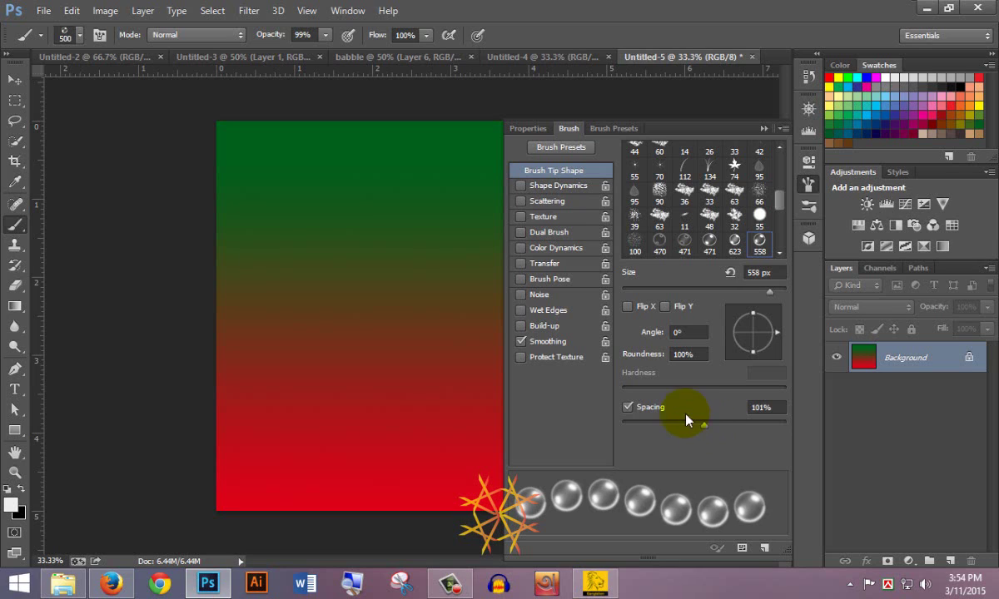
left_click(579, 186)
mouse_move(623, 166)
left_mouse_down()
mouse_move(752, 171)
mouse_move(790, 186)
mouse_move(601, 190)
left_mouse_up()
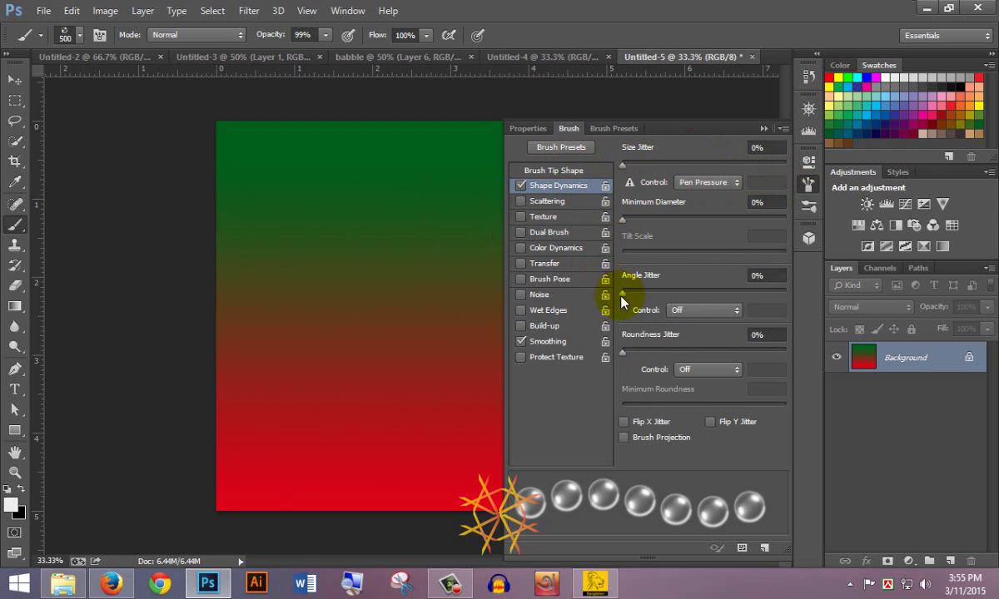
left_click_drag(623, 291, 684, 298)
left_click(547, 202)
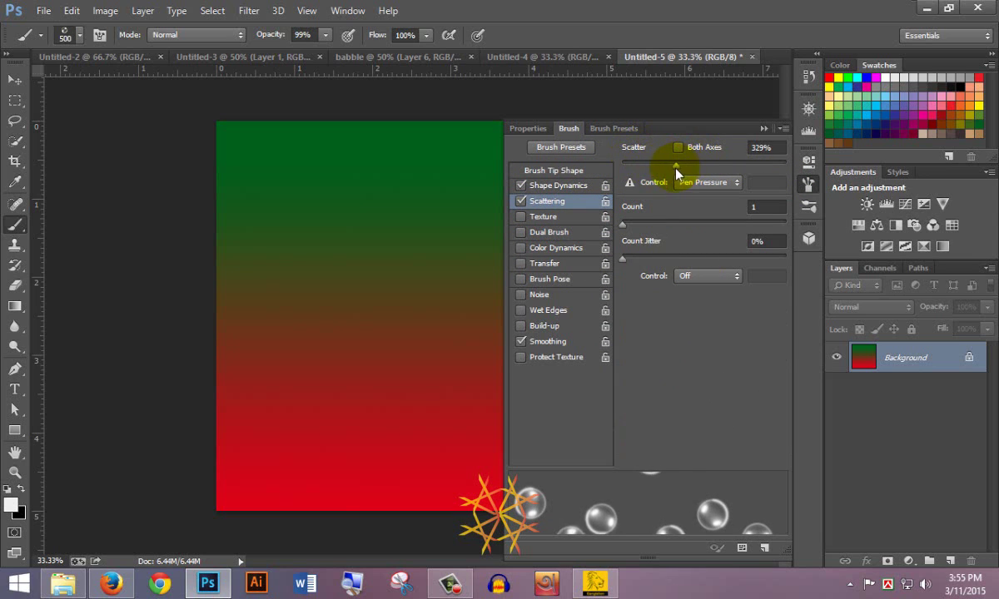
left_click_drag(676, 164, 664, 164)
key("bracketleft")
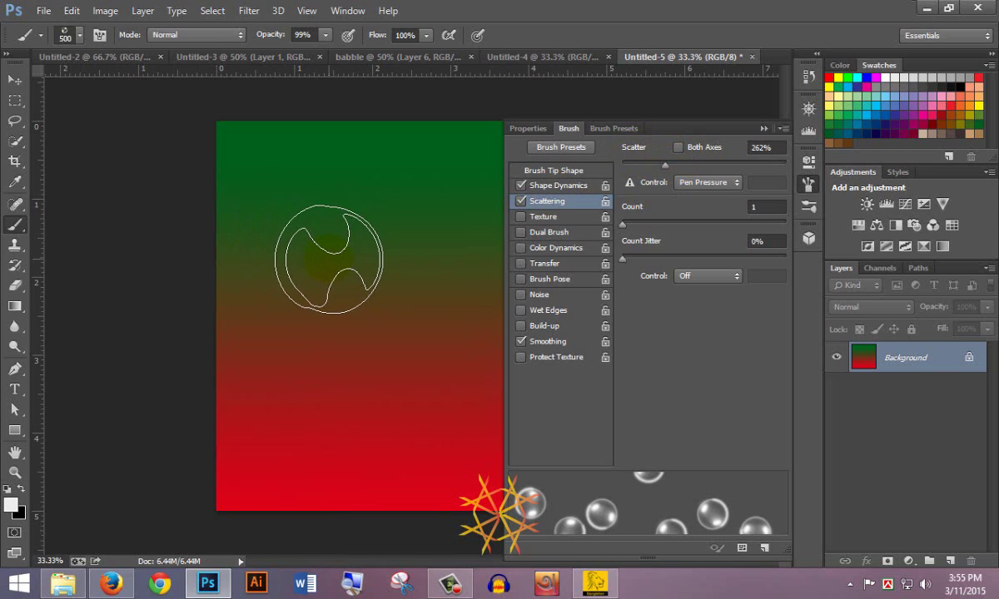
Shrink the brush to 200 px and paint scattered bubbles across the gradient canvas
key("bracketleft")
key("bracketleft")
mouse_move(250, 161)
left_mouse_down()
mouse_move(477, 143)
mouse_move(323, 162)
mouse_move(562, 456)
mouse_move(591, 167)
mouse_move(424, 216)
mouse_move(370, 360)
mouse_move(268, 408)
mouse_move(301, 379)
mouse_move(227, 295)
mouse_move(225, 315)
mouse_move(346, 211)
mouse_move(286, 161)
mouse_move(424, 192)
mouse_move(472, 315)
mouse_move(454, 283)
left_mouse_up()
left_click(762, 128)
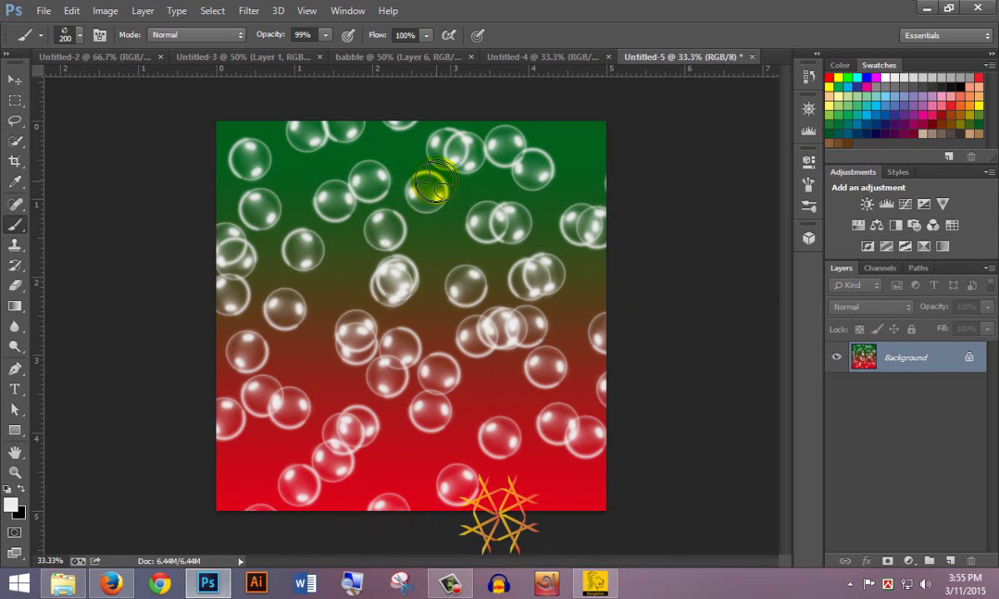
left_click(46, 12)
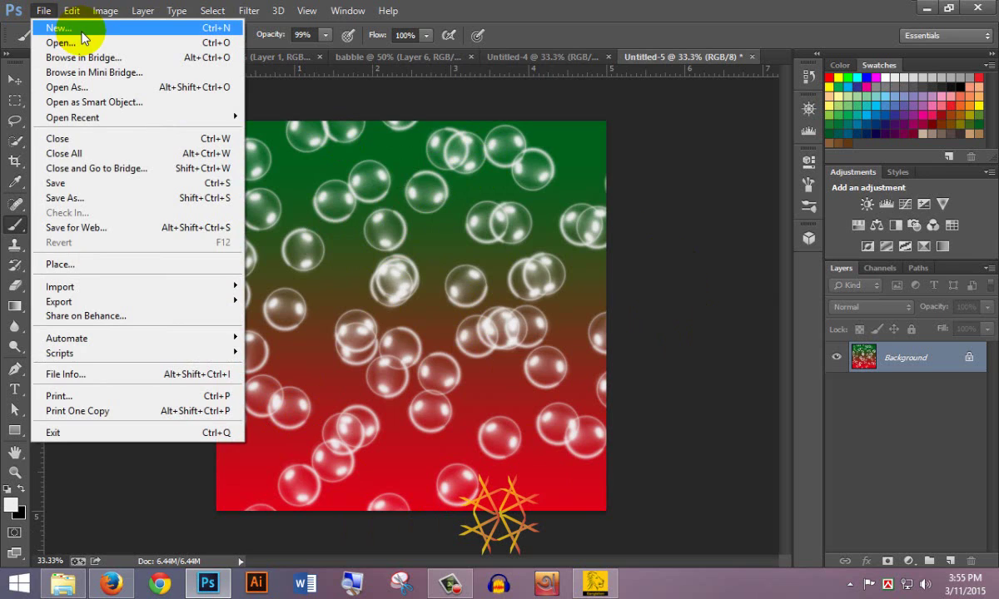
Create a new document and fill it with a green-to-red vertical gradient
left_click(60, 28)
left_click(690, 99)
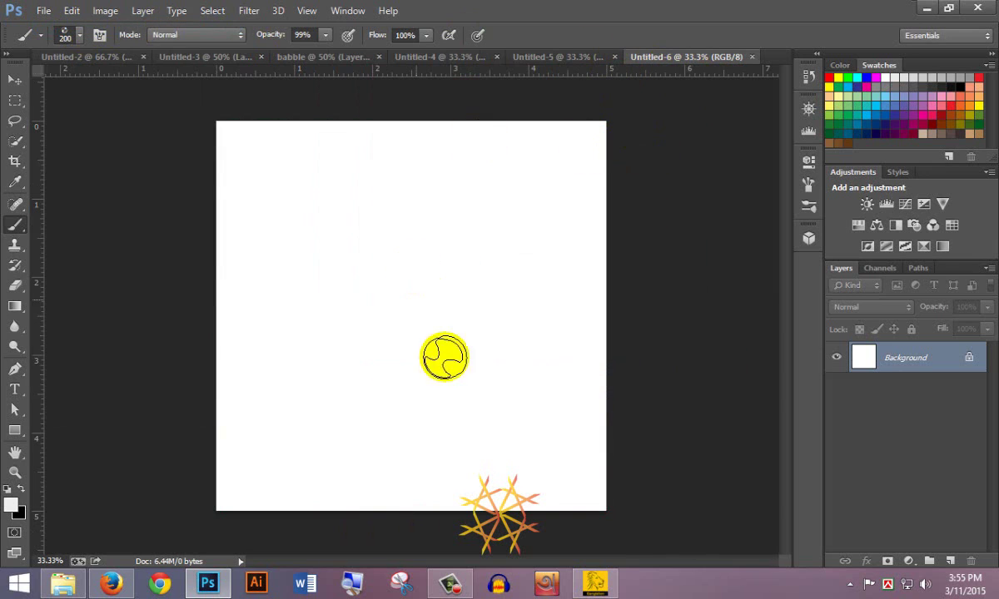
left_click(23, 306)
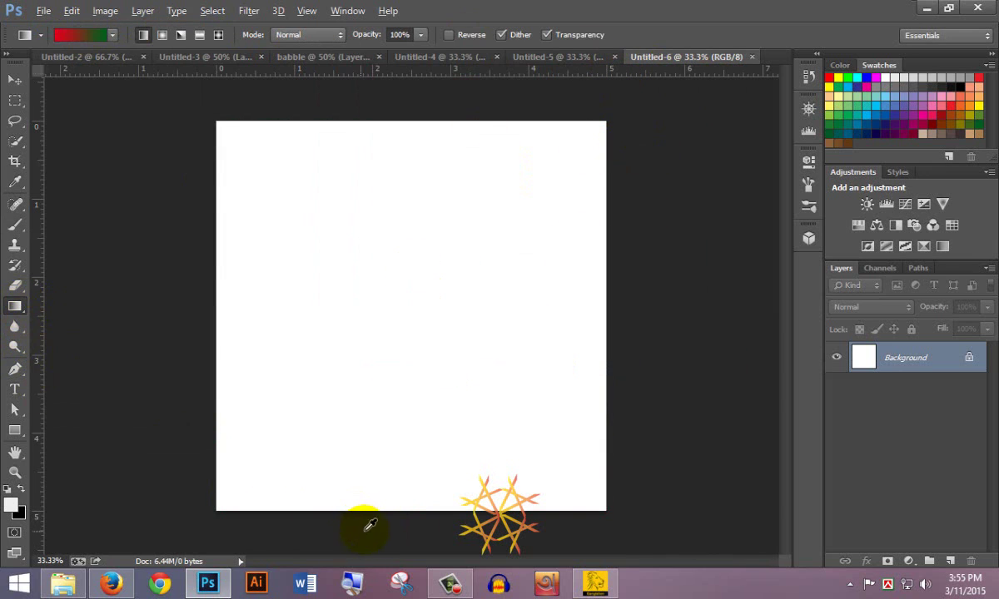
left_click_drag(389, 510, 408, 140)
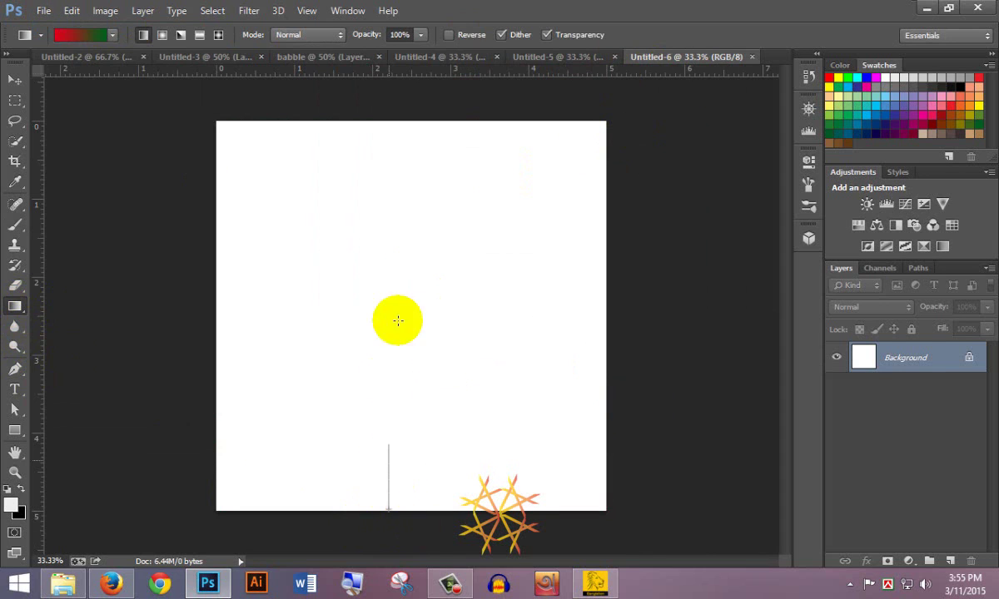
Set the foreground colour to a pale mint green
left_click(10, 505)
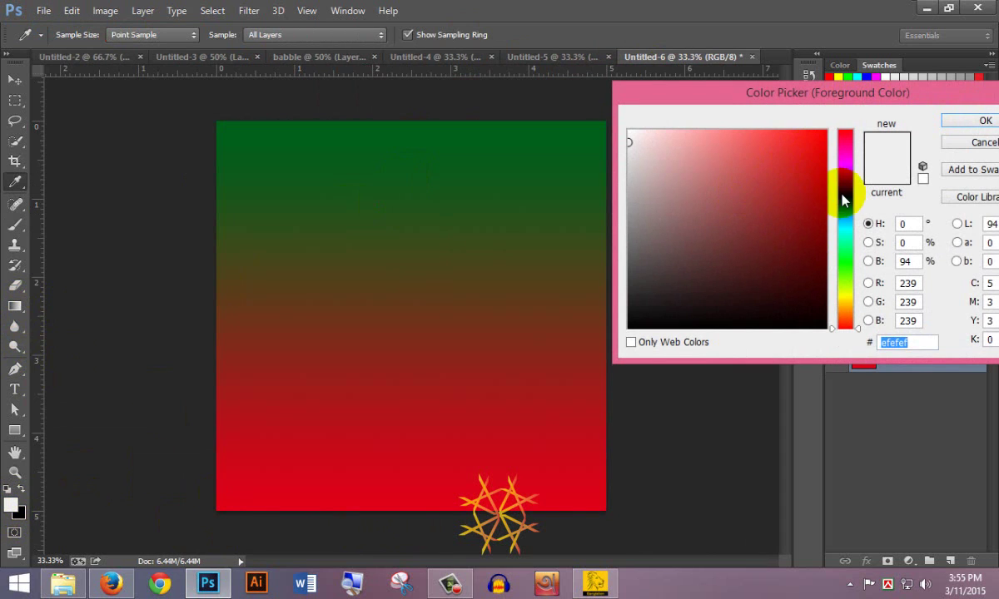
left_click(845, 242)
left_click(806, 143)
left_click_drag(806, 143, 729, 129)
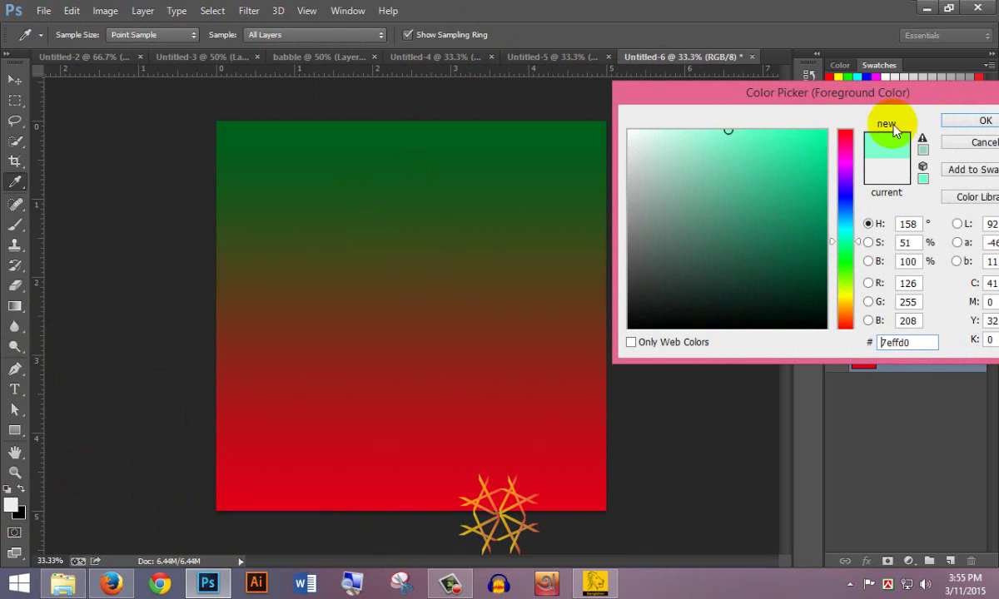
left_click(982, 120)
Select the 558 bubble brush preset, undo a stray test stroke, and bring up its settings
left_click(15, 265)
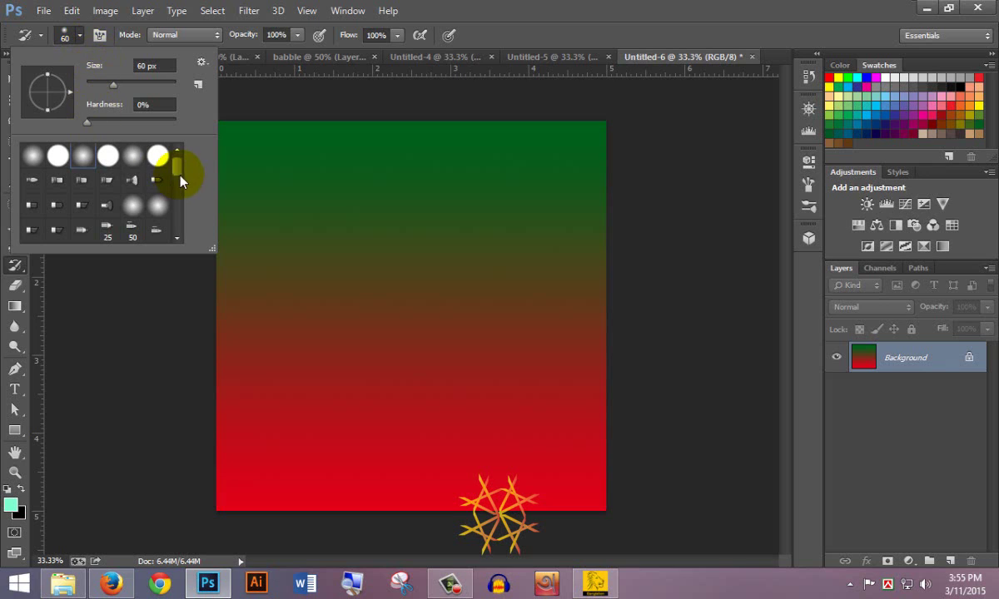
left_click_drag(176, 162, 191, 275)
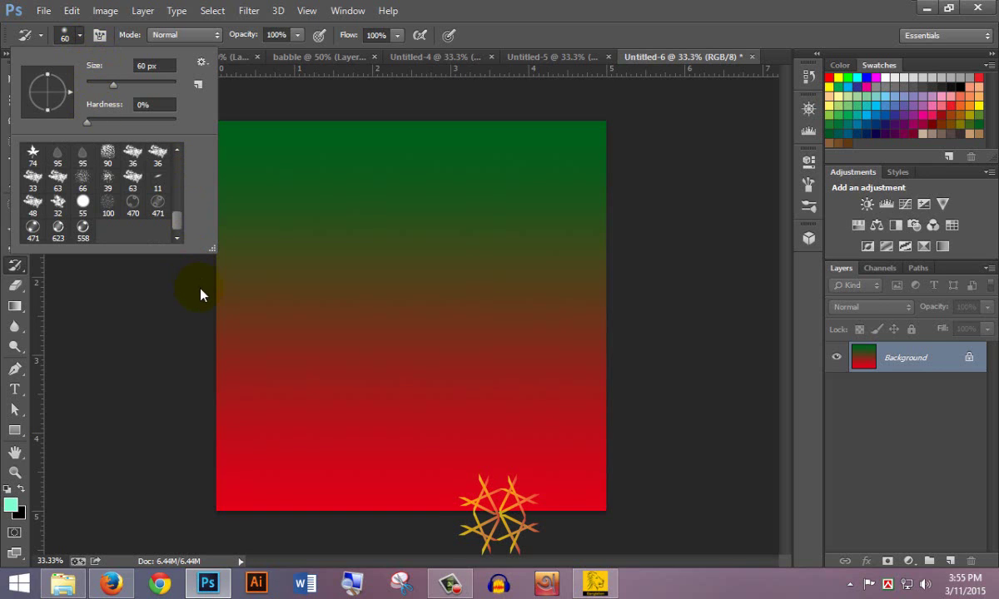
left_click(86, 235)
left_click_drag(282, 170, 514, 210)
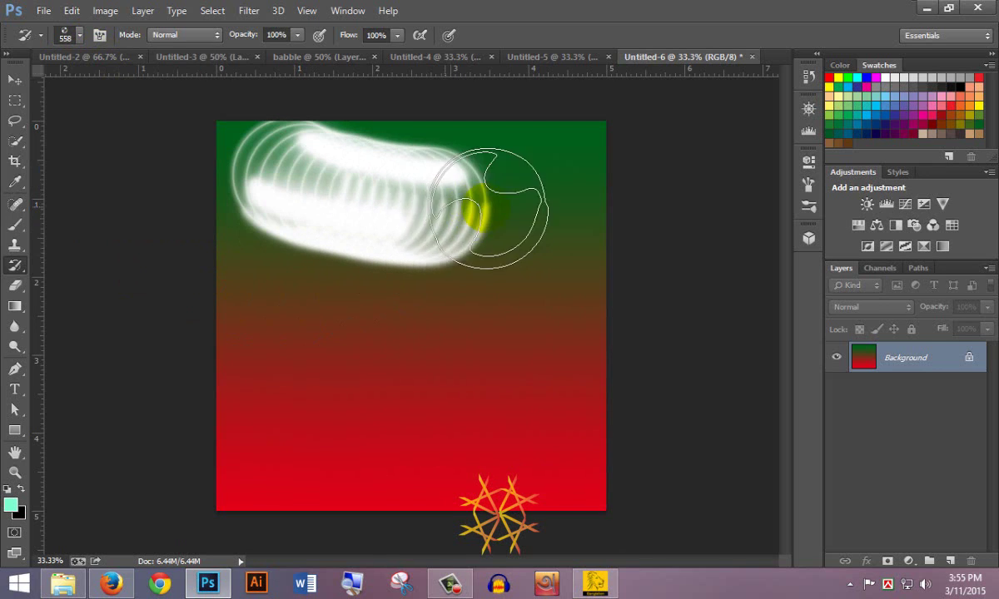
key("ctrl+z")
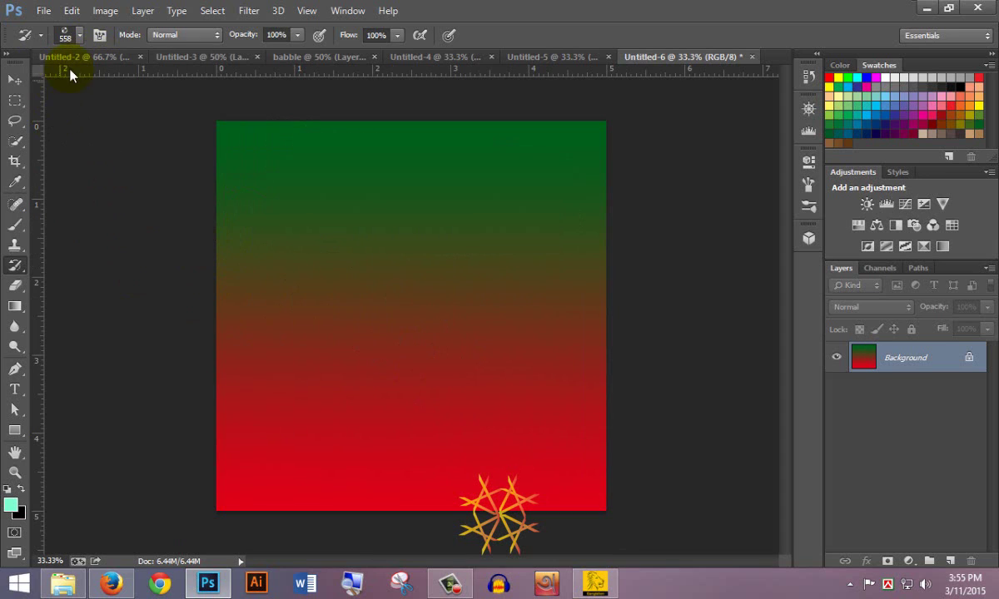
left_click(80, 37)
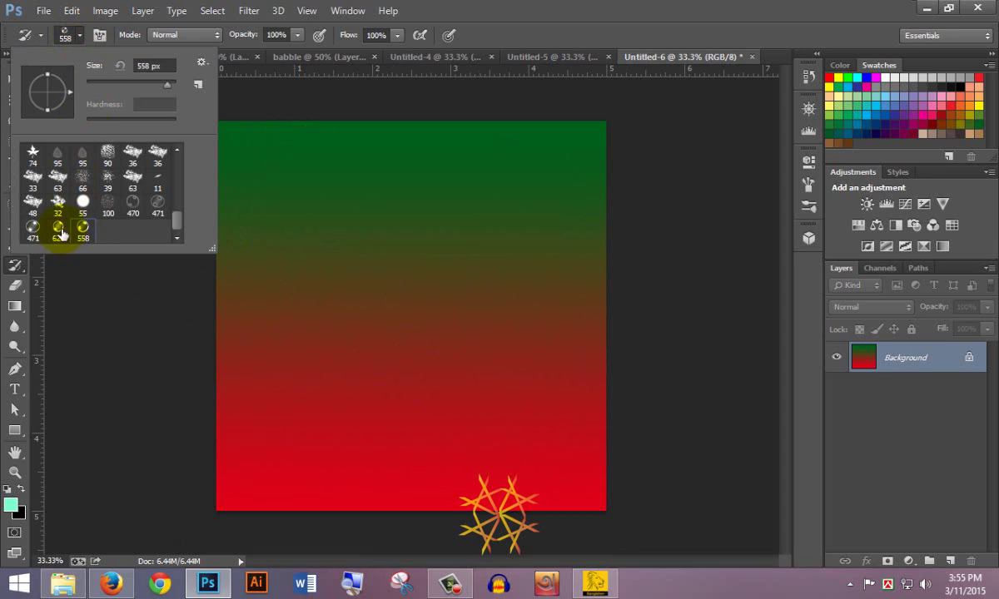
left_click(481, 7)
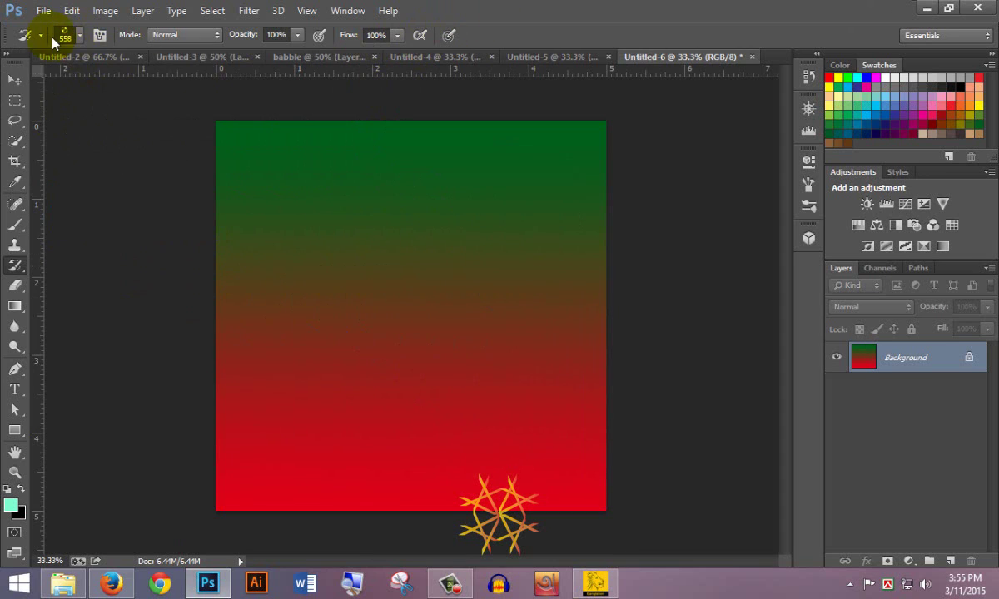
left_click(98, 35)
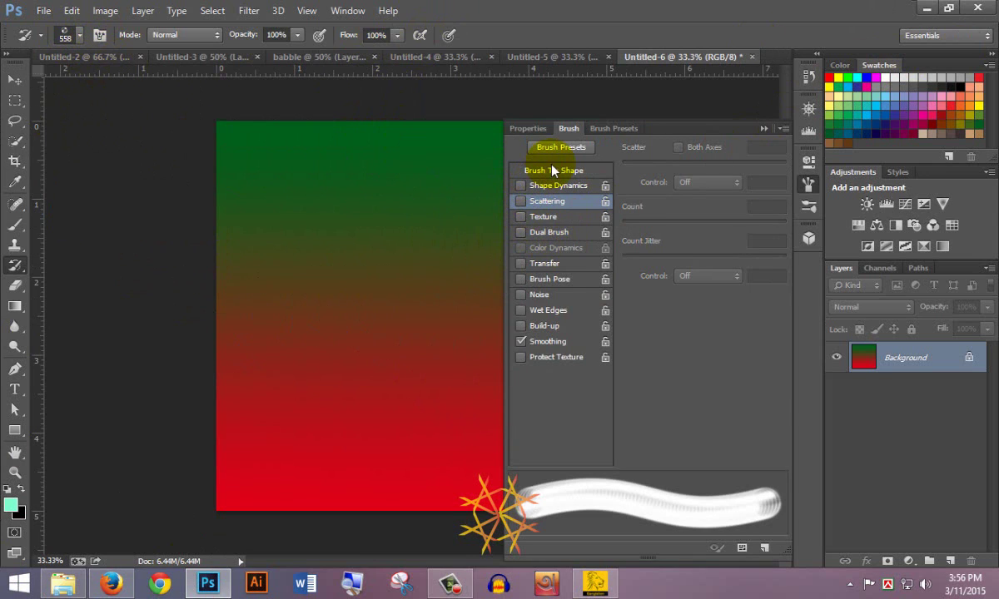
Set brush spacing to 99% and enable Shape Dynamics with ~15% minimum diameter and 33% angle jitter
left_click(553, 170)
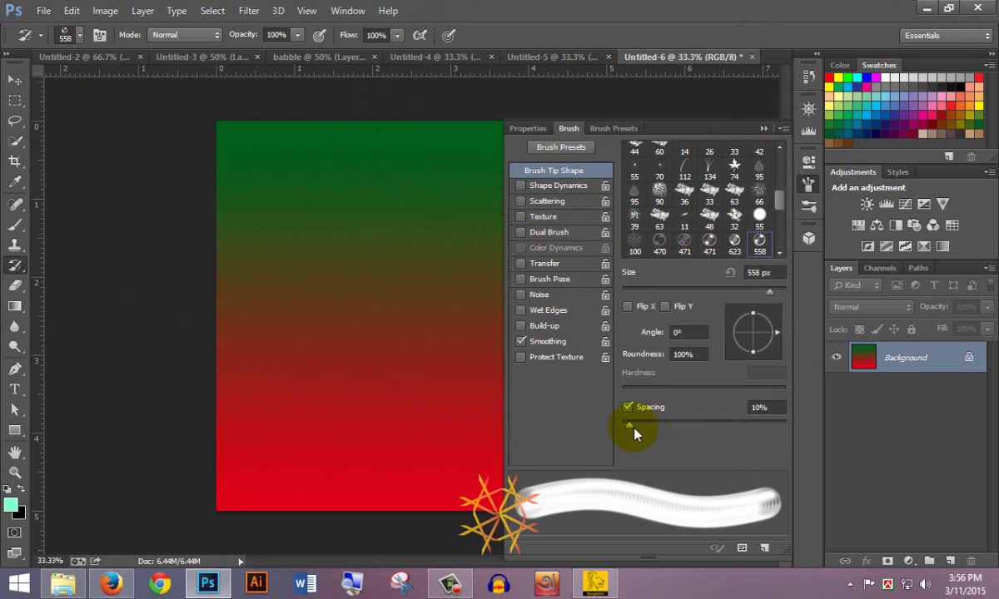
left_click_drag(632, 433, 696, 415)
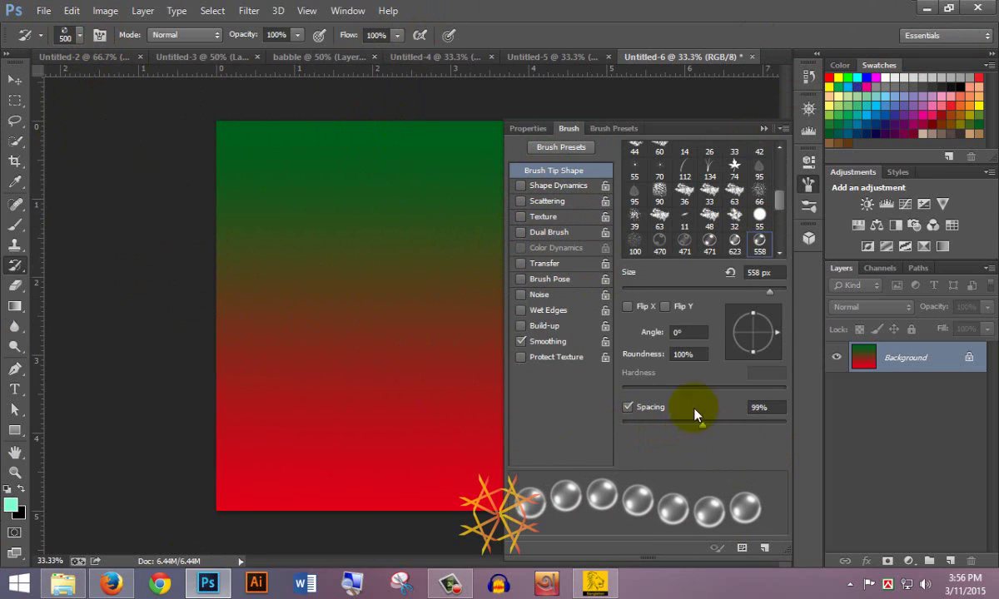
left_click(576, 187)
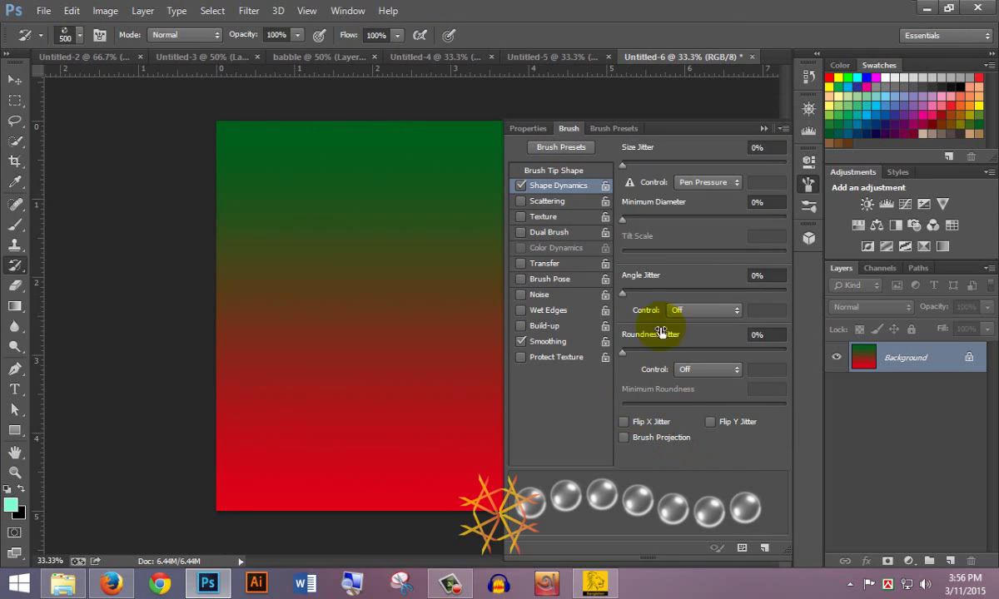
left_click(555, 172)
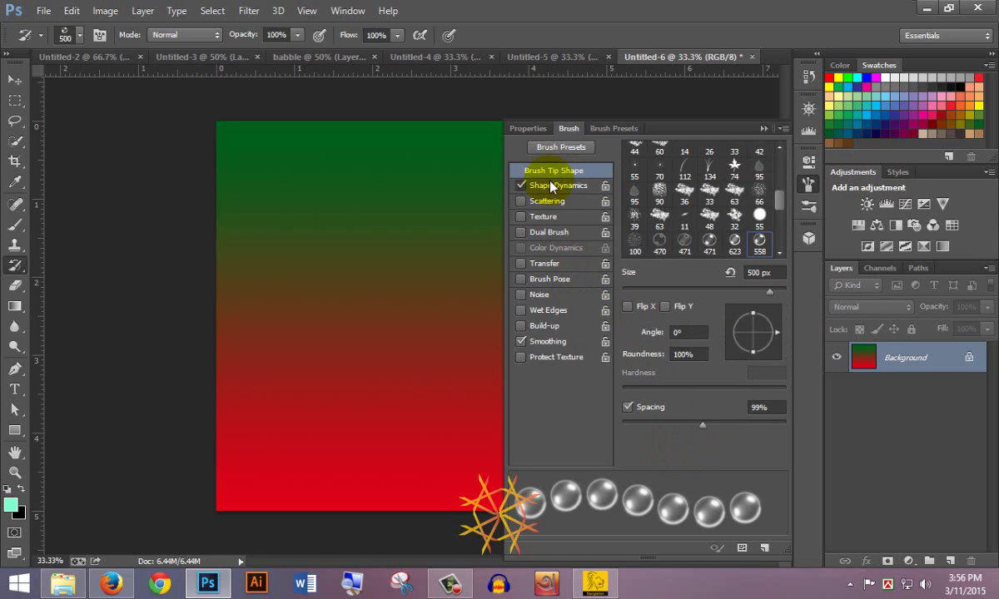
left_click(552, 185)
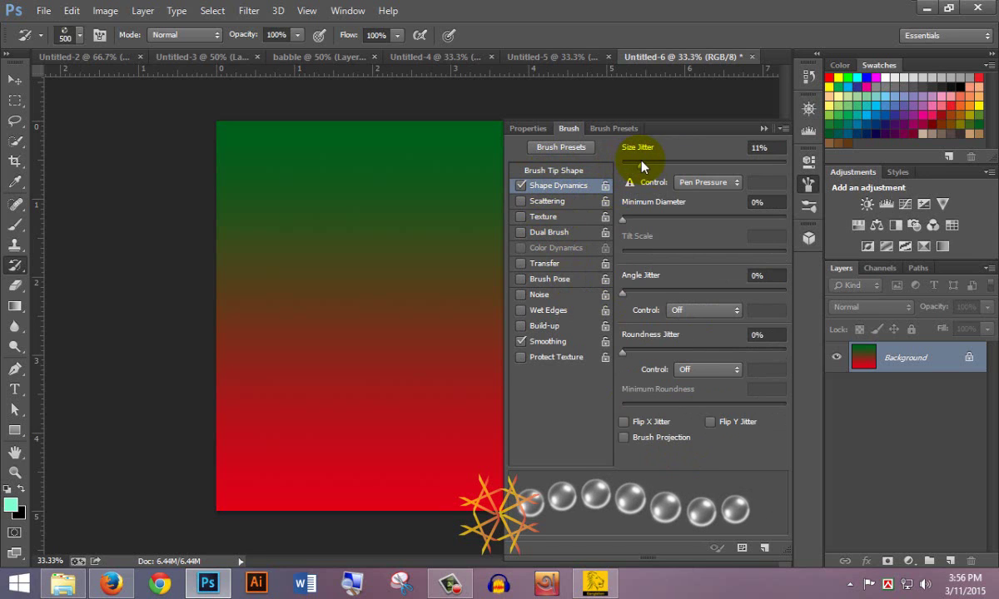
left_click_drag(623, 218, 646, 218)
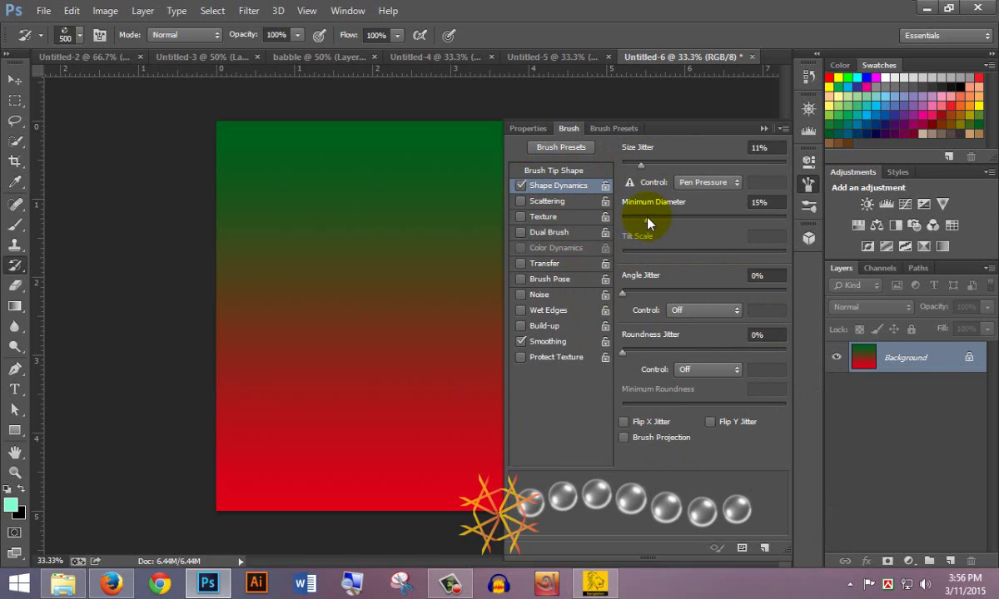
left_click_drag(624, 291, 676, 290)
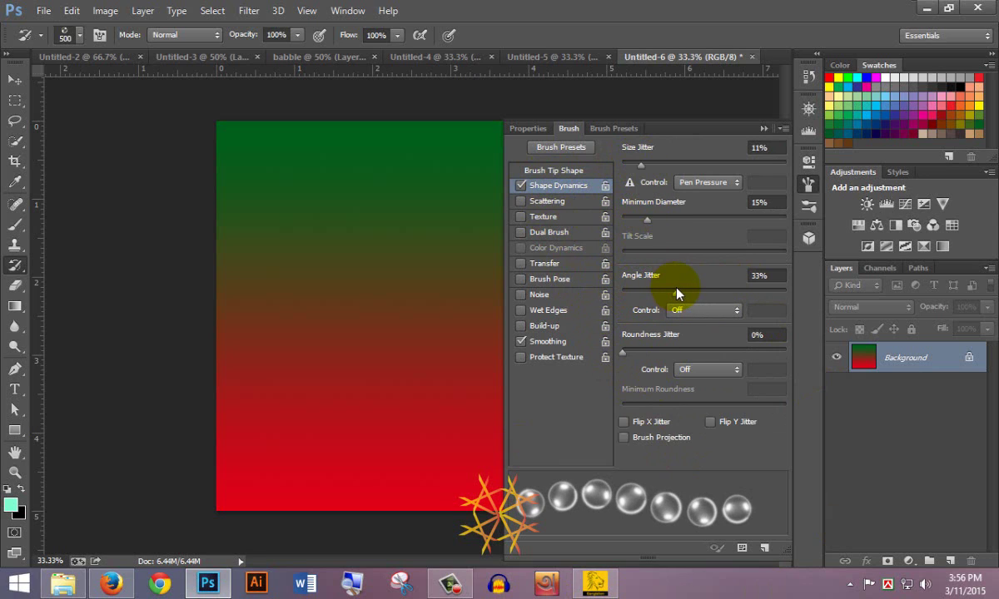
Enable Scattering, widen the scatter to about 338%, and close the brush settings
left_click(547, 201)
left_click_drag(639, 165, 679, 166)
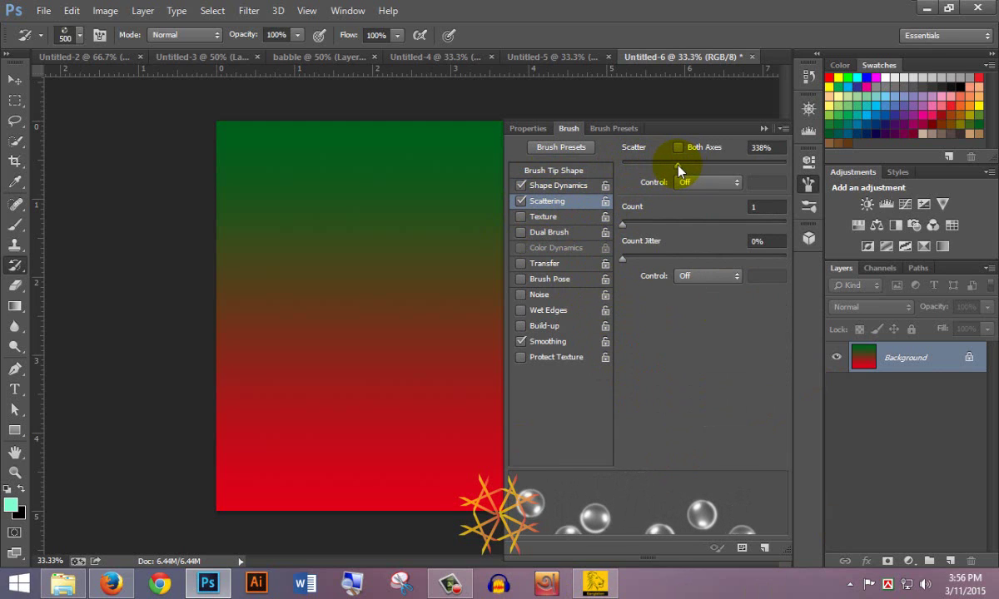
left_click(761, 129)
Shrink the brush to 175 px, paint a test trail of bubbles, inspect it, and undo it
key("bracketleft")
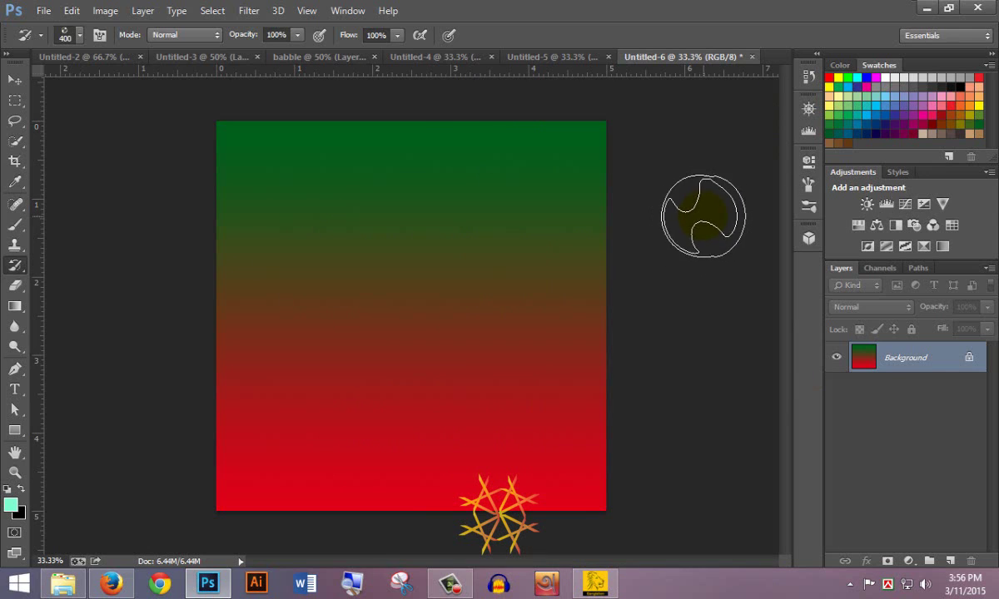
key("bracketleft")
key("bracketleft")
key("bracketleft")
mouse_move(246, 162)
left_mouse_down()
mouse_move(332, 330)
mouse_move(529, 226)
mouse_move(574, 368)
mouse_move(289, 483)
mouse_move(424, 178)
mouse_move(638, 537)
left_mouse_up()
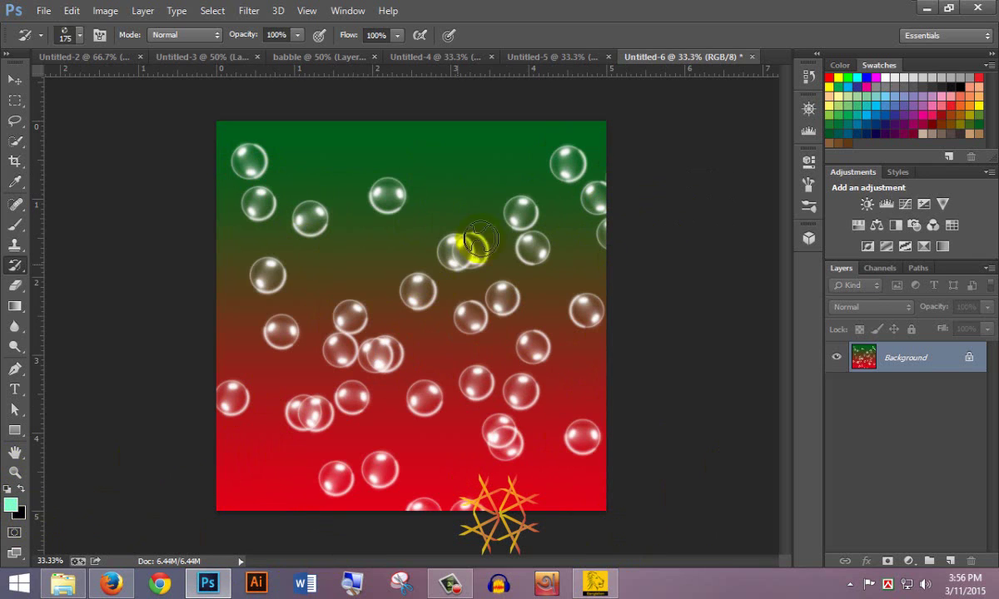
left_click(306, 220, "ctrl")
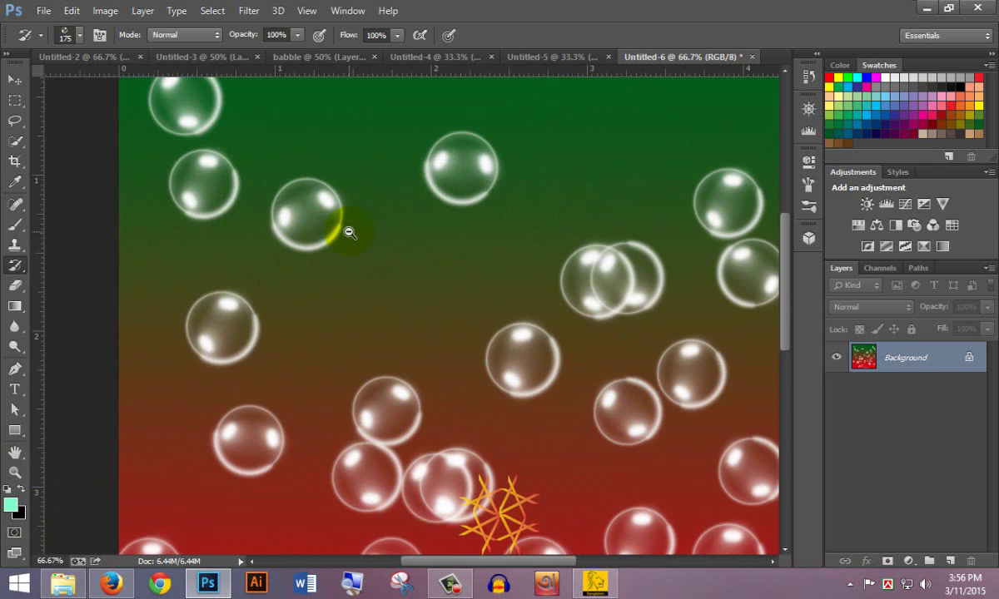
left_click(349, 233, "ctrl+alt")
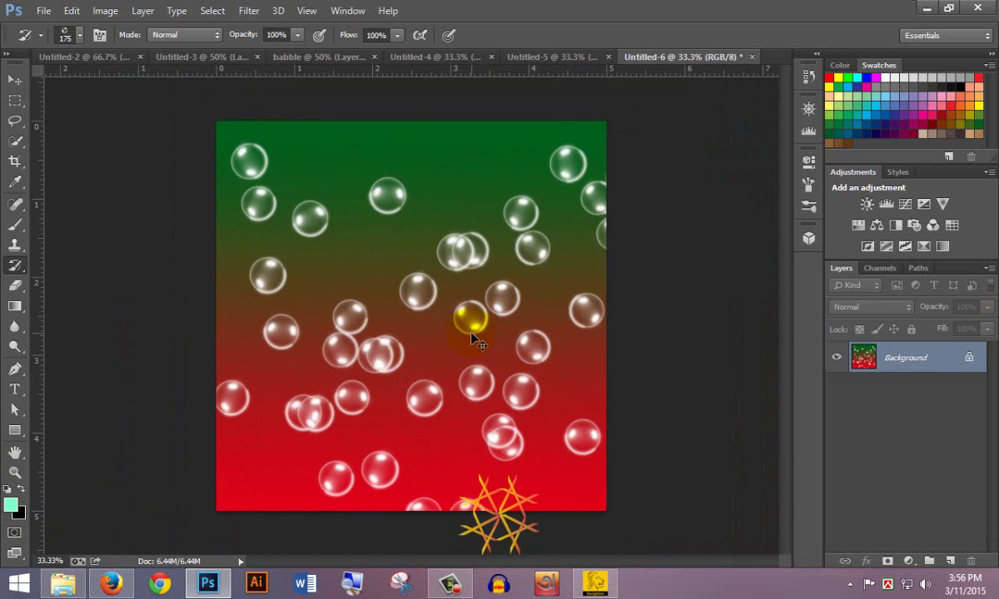
key("ctrl+z")
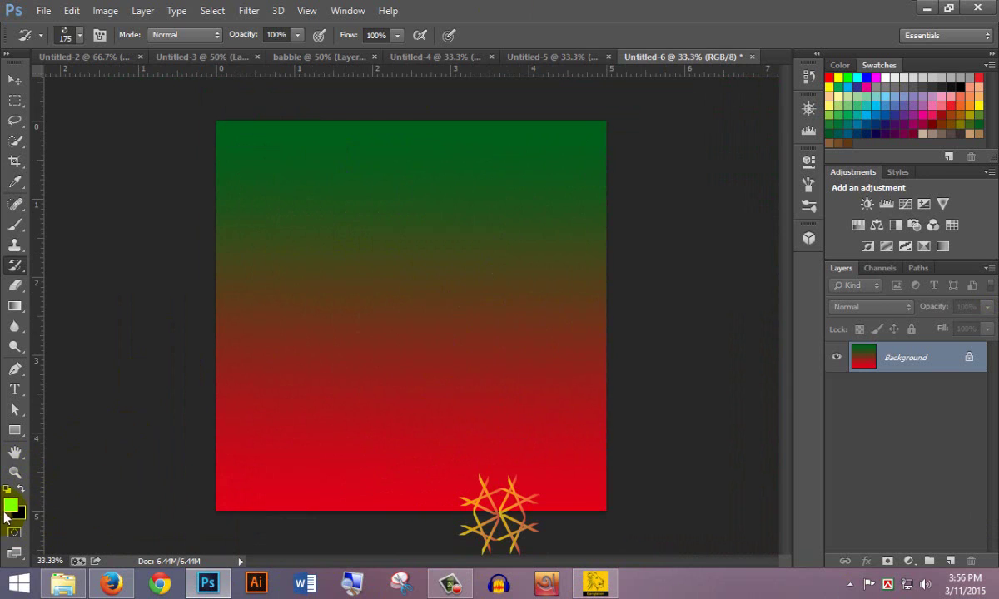
Change the foreground to bright orange and repaint bubbles across the gradient
left_click(8, 505)
left_click(852, 145)
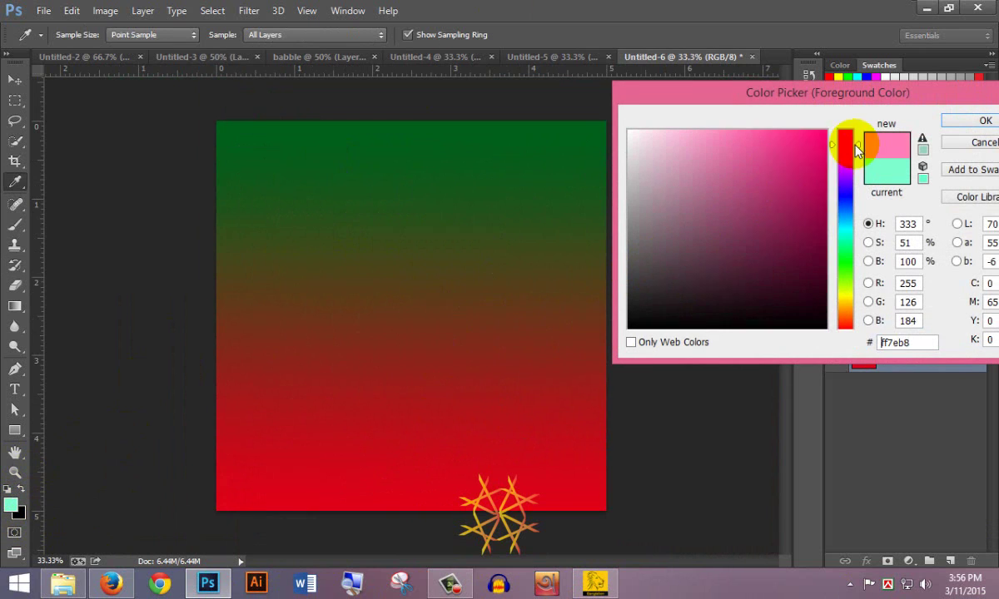
left_click_drag(852, 148, 849, 307)
left_click_drag(812, 149, 816, 115)
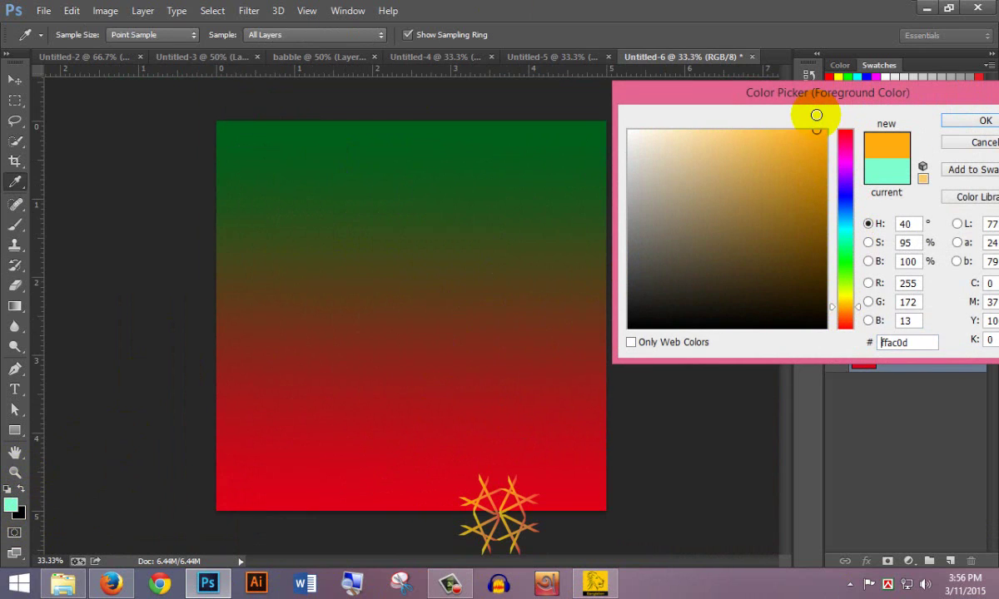
left_click(984, 121)
mouse_move(276, 161)
left_mouse_down()
mouse_move(441, 371)
mouse_move(553, 127)
mouse_move(249, 351)
mouse_move(395, 452)
mouse_move(550, 334)
left_mouse_up()
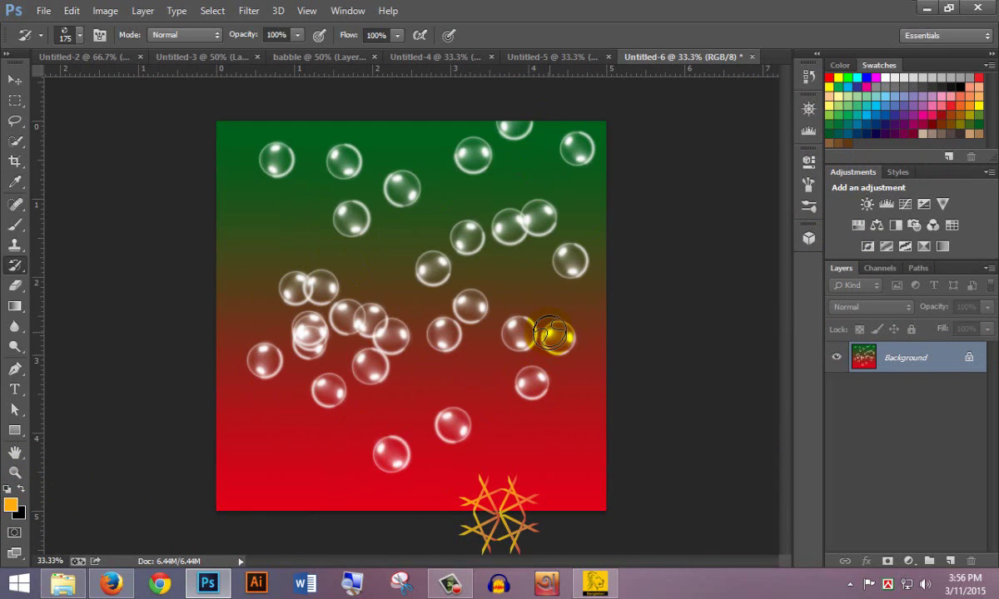
mouse_move(252, 245)
left_mouse_down()
mouse_move(230, 241)
mouse_move(368, 480)
mouse_move(581, 476)
mouse_move(468, 430)
mouse_move(446, 246)
mouse_move(272, 160)
mouse_move(214, 324)
mouse_move(608, 217)
mouse_move(561, 335)
mouse_move(239, 149)
mouse_move(213, 166)
mouse_move(397, 464)
mouse_move(524, 330)
left_mouse_up()
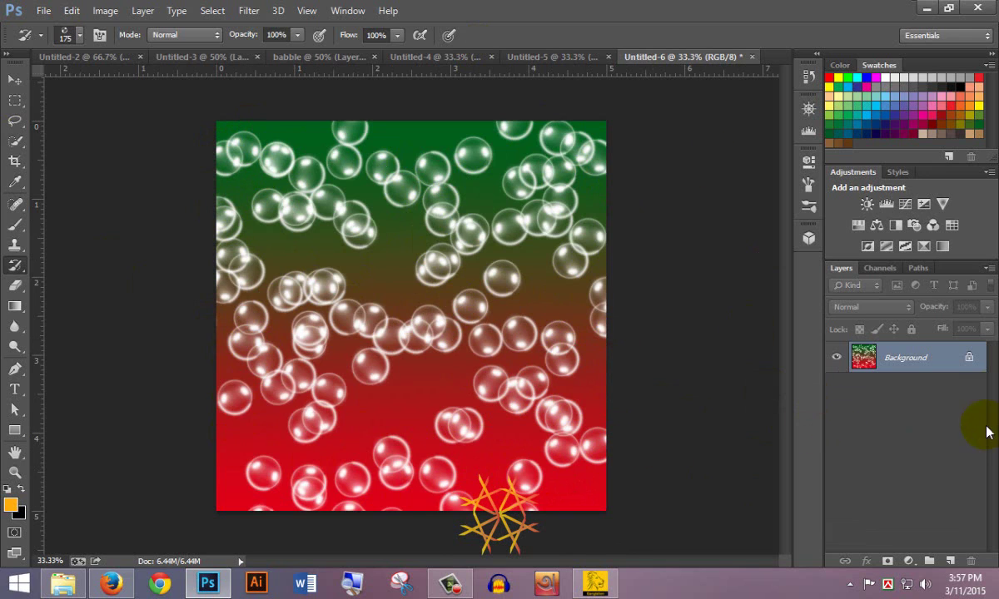
Convert the Background to Layer 0, add a new empty layer, and paint a bubble on it
double_click(946, 350)
left_click(628, 182)
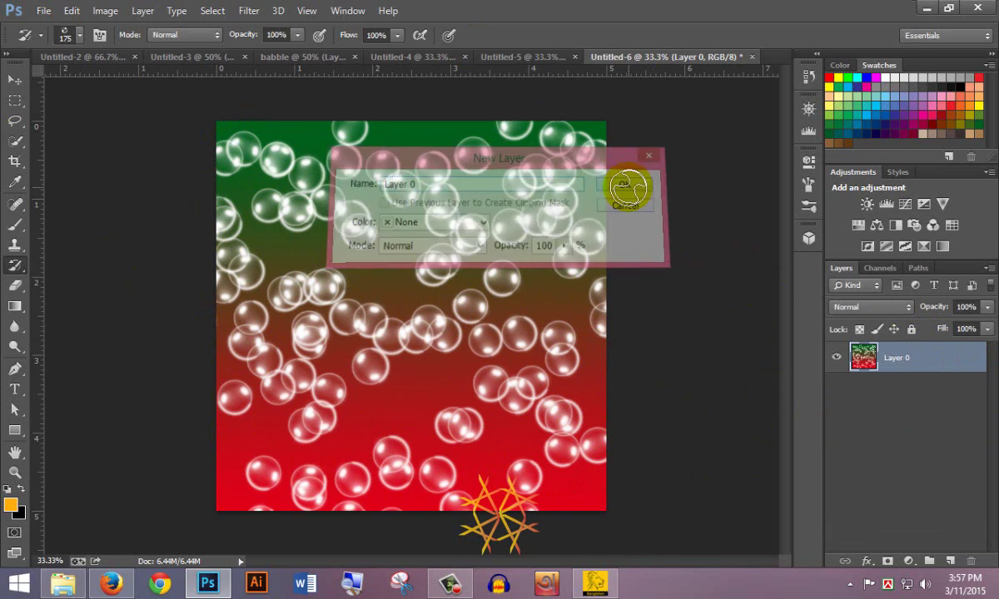
left_click(948, 561)
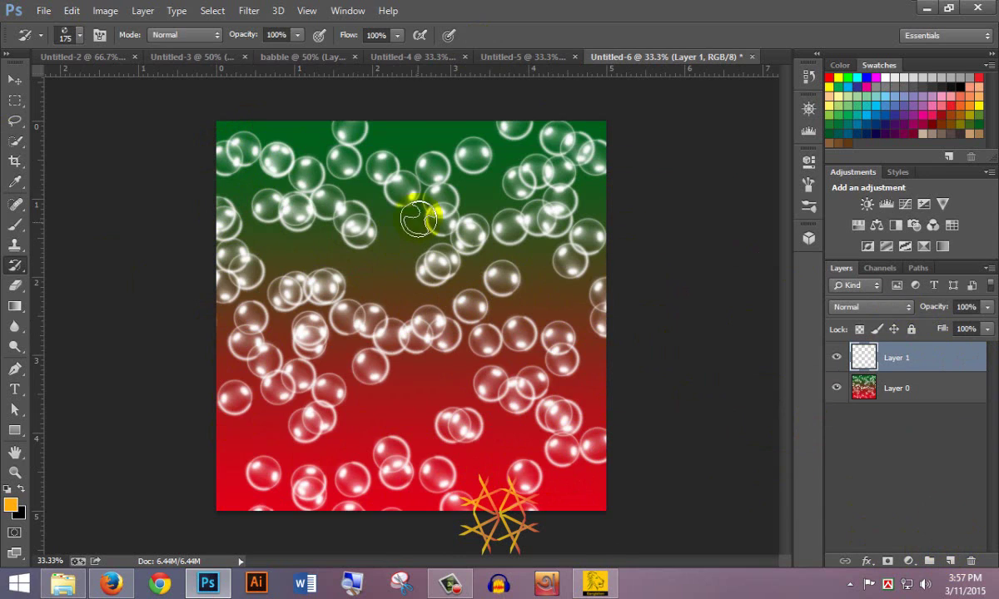
left_click(372, 271)
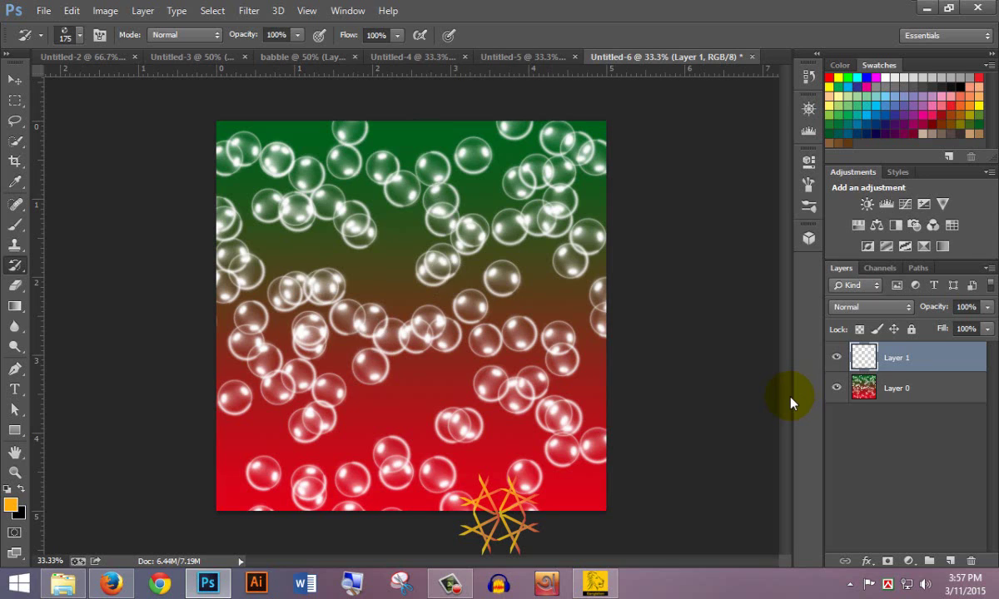
Revert the document to its original plain white Background state
key("ctrl+alt+z")
key("ctrl+alt+z")
key("ctrl+alt+z")
key("ctrl+alt+z")
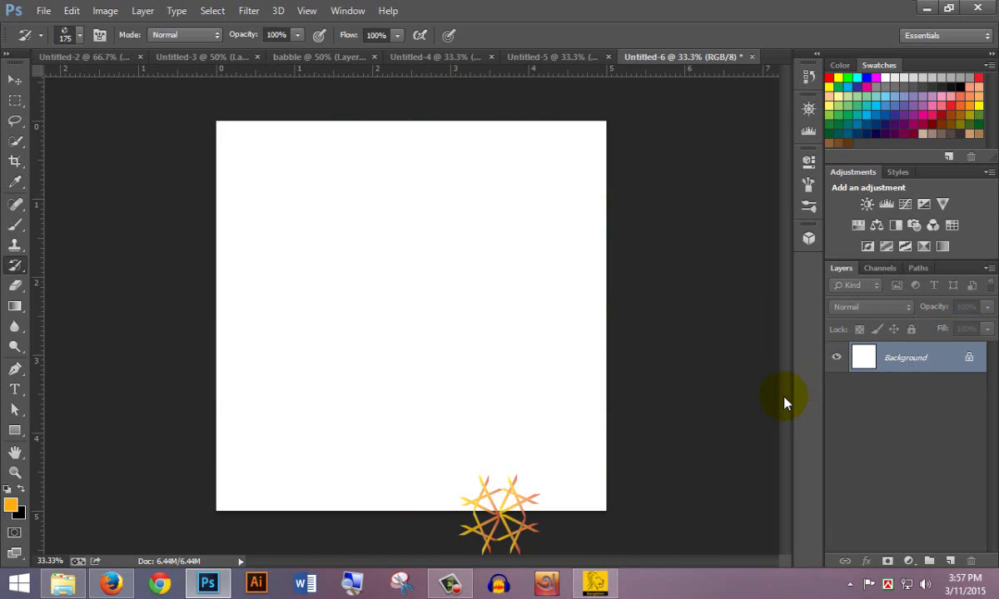
left_click(453, 584)
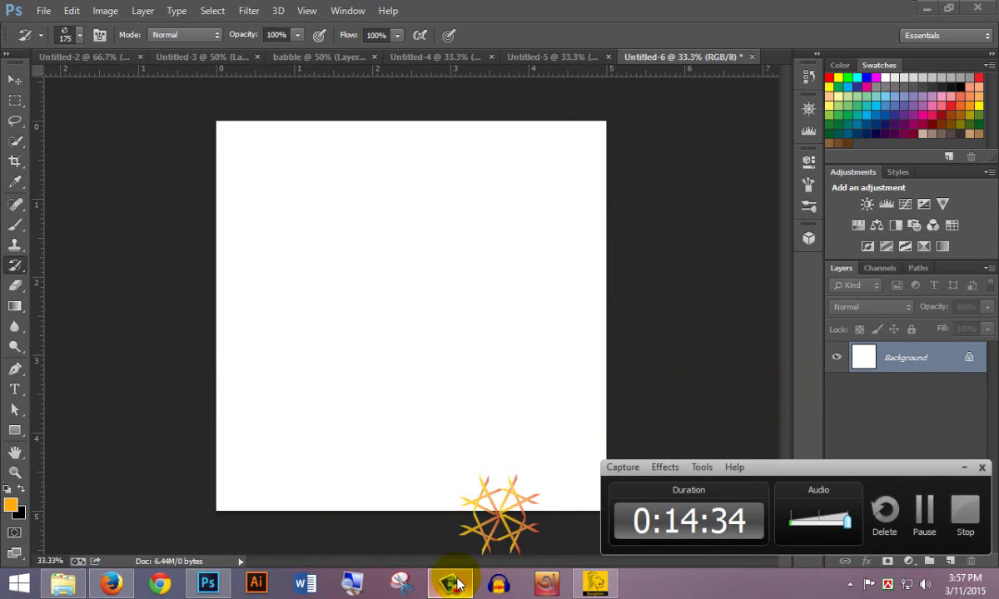
left_click(454, 585)
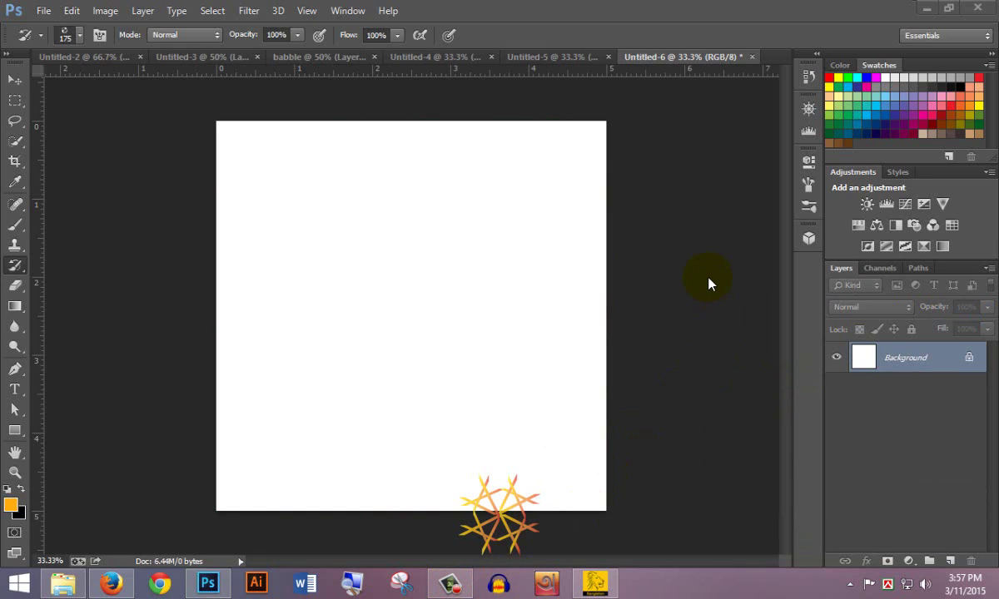